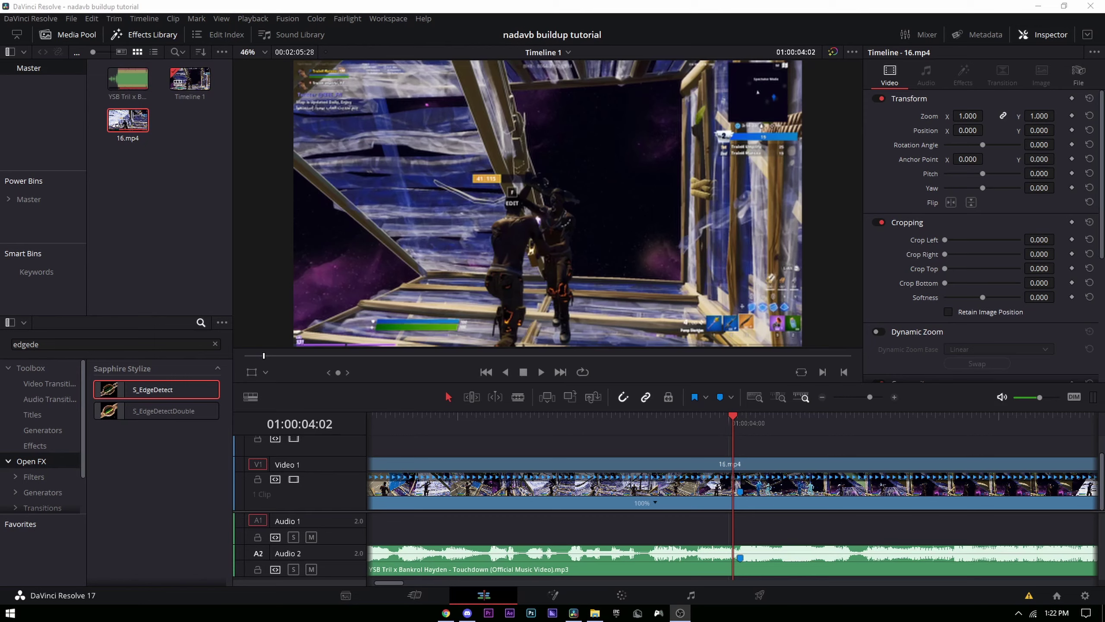
Show the retime controls on the 16.mp4 clip and add a speed point at 01:00:03:37
{"action": "left_click", "coordinate": [683, 449]}
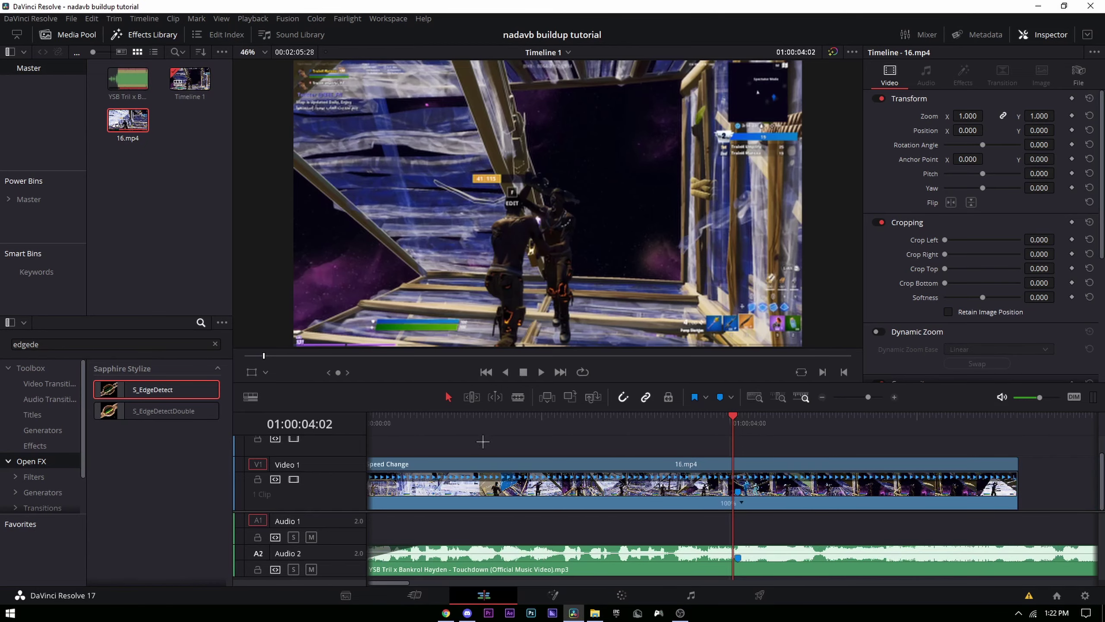
{"action": "left_click", "coordinate": [578, 424]}
{"action": "left_click_drag", "start_coordinate": [577, 426], "coordinate": [711, 418]}
{"action": "scroll", "coordinate": [704, 418], "scroll_direction": "up", "scroll_amount": 2}
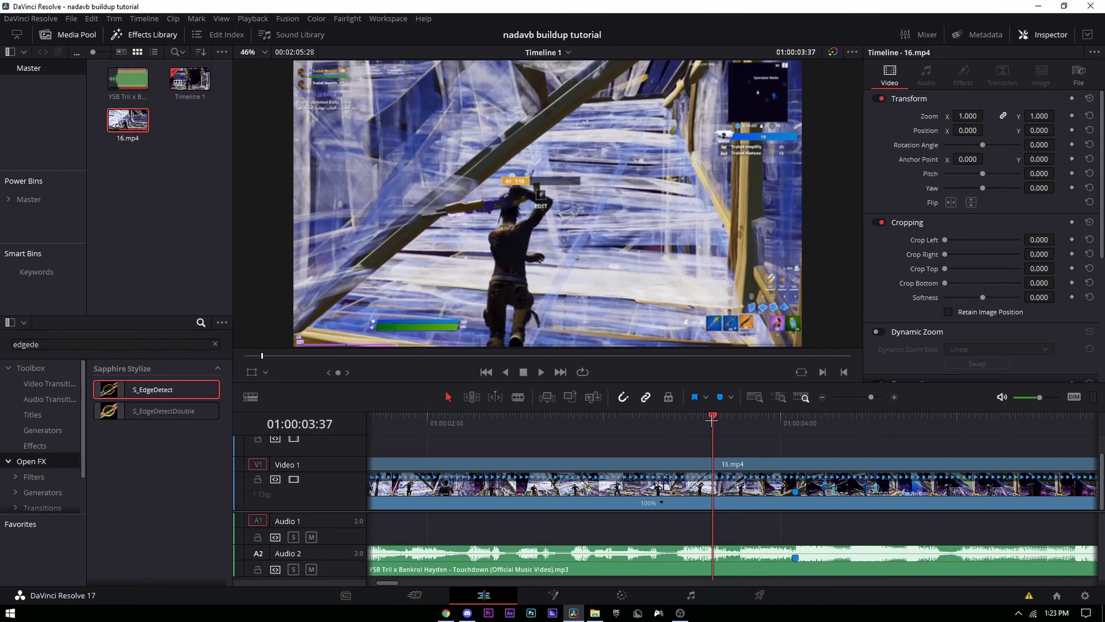
{"action": "left_click", "coordinate": [772, 492]}
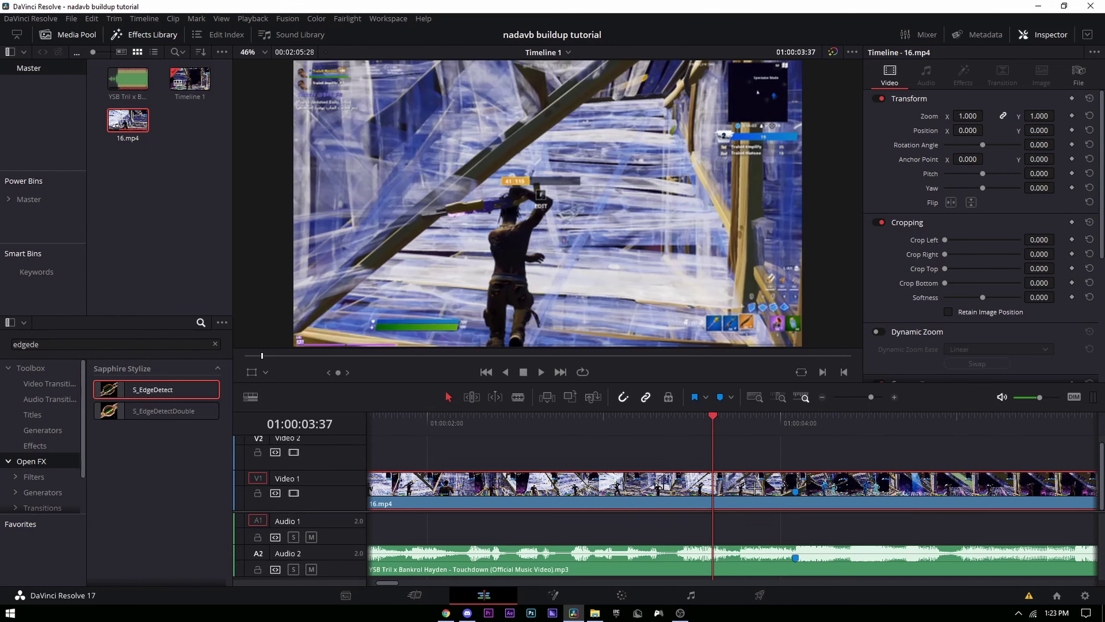
{"action": "key", "text": "ctrl+r"}
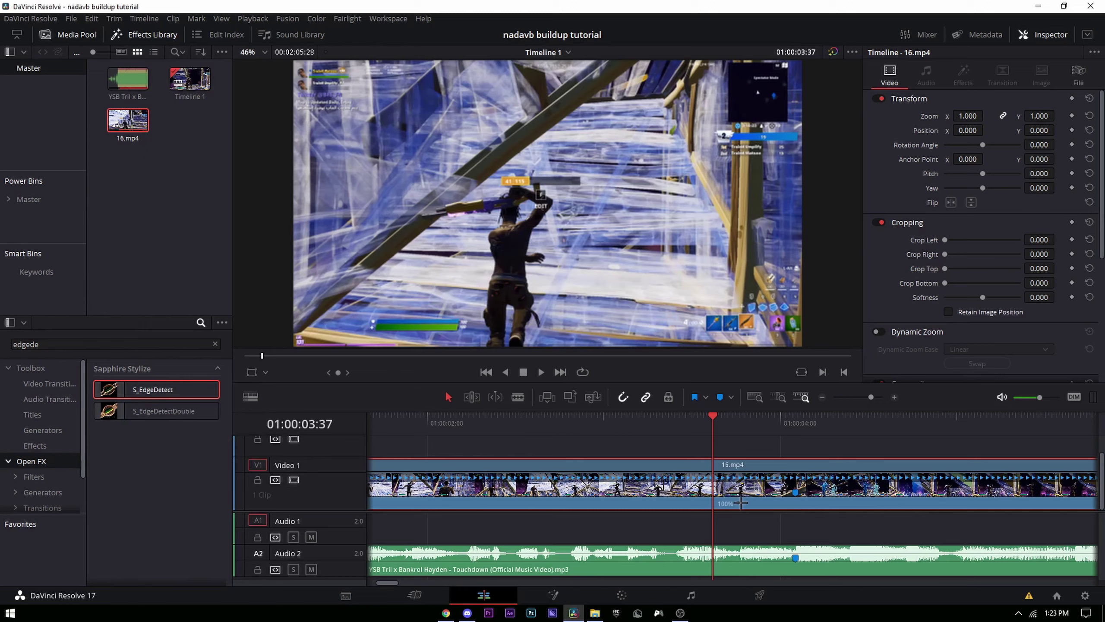
{"action": "left_click", "coordinate": [739, 502]}
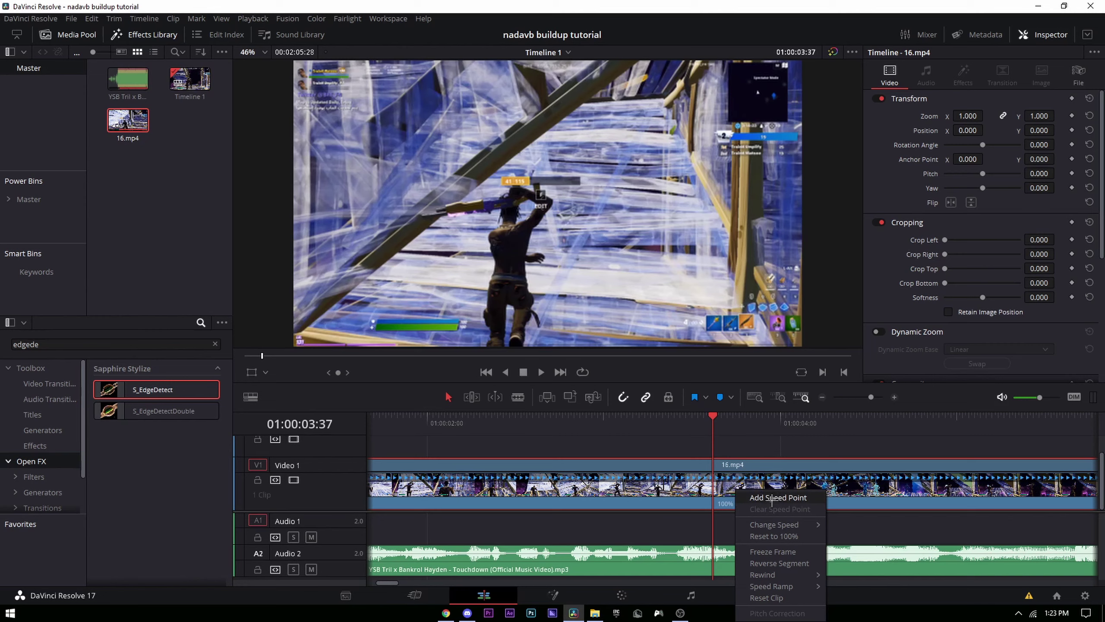
{"action": "left_click", "coordinate": [772, 498]}
Add a speed point to the 16.mp4 clip a few frames after Marker 1, at 01:00:04:08
{"action": "left_click_drag", "start_coordinate": [813, 419], "coordinate": [799, 419]}
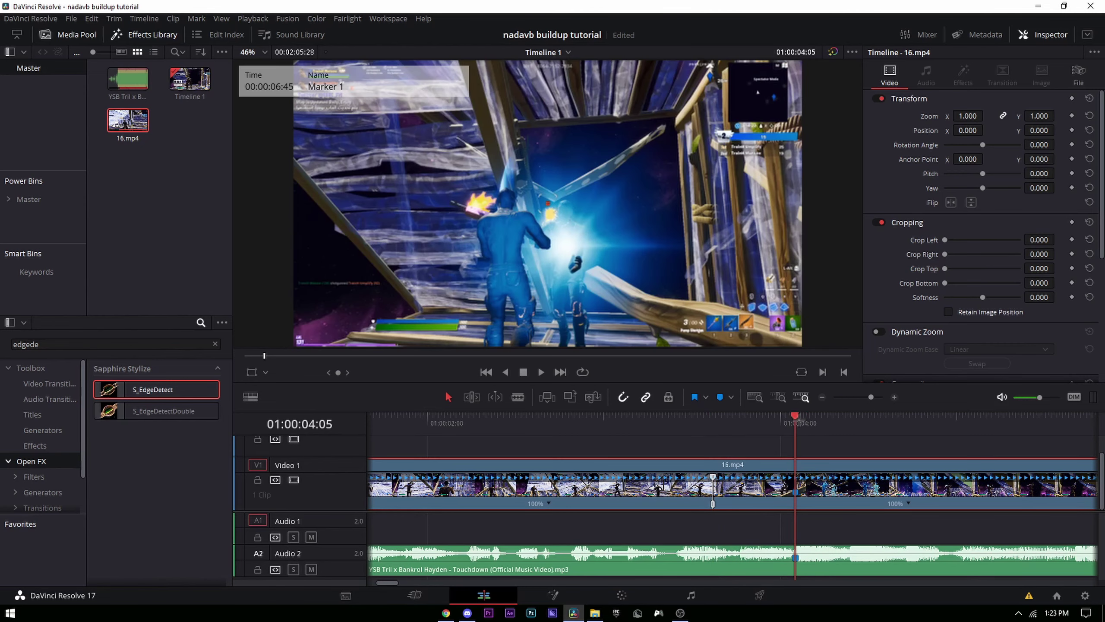
{"action": "scroll", "coordinate": [808, 456], "scroll_direction": "up", "scroll_amount": 1}
{"action": "key", "text": "Right"}
{"action": "key", "text": "Right"}
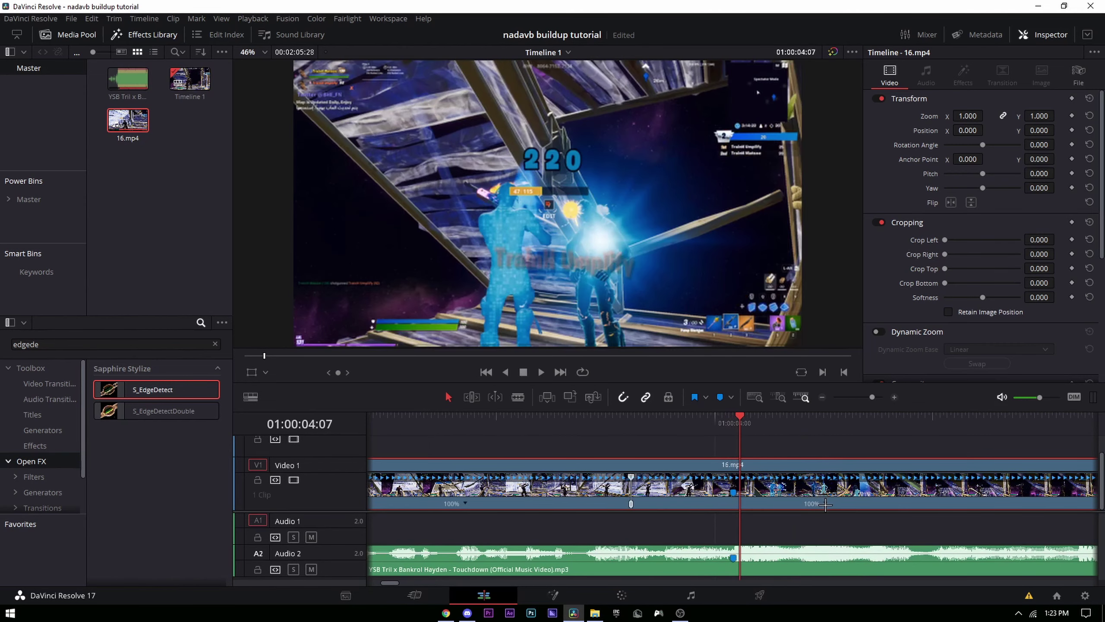
{"action": "left_click", "coordinate": [826, 504]}
{"action": "left_click", "coordinate": [853, 500]}
Add a speed point to the clip three frames before Marker 1, at 01:00:04:02
{"action": "left_click", "coordinate": [734, 422]}
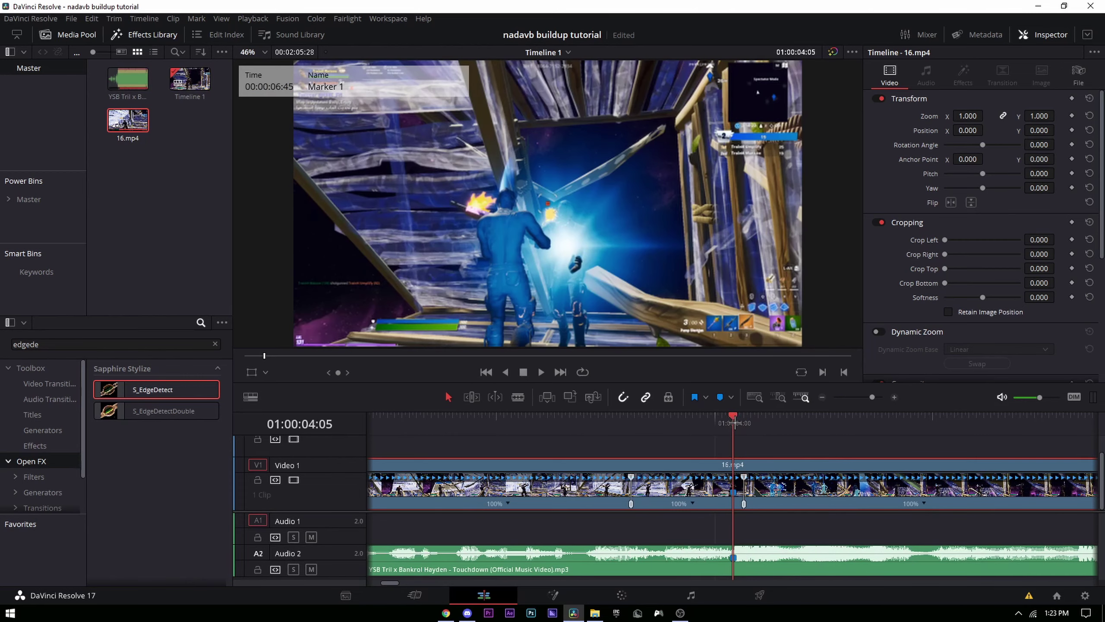
{"action": "left_click_drag", "start_coordinate": [734, 422], "coordinate": [722, 422]}
{"action": "left_click", "coordinate": [924, 504]}
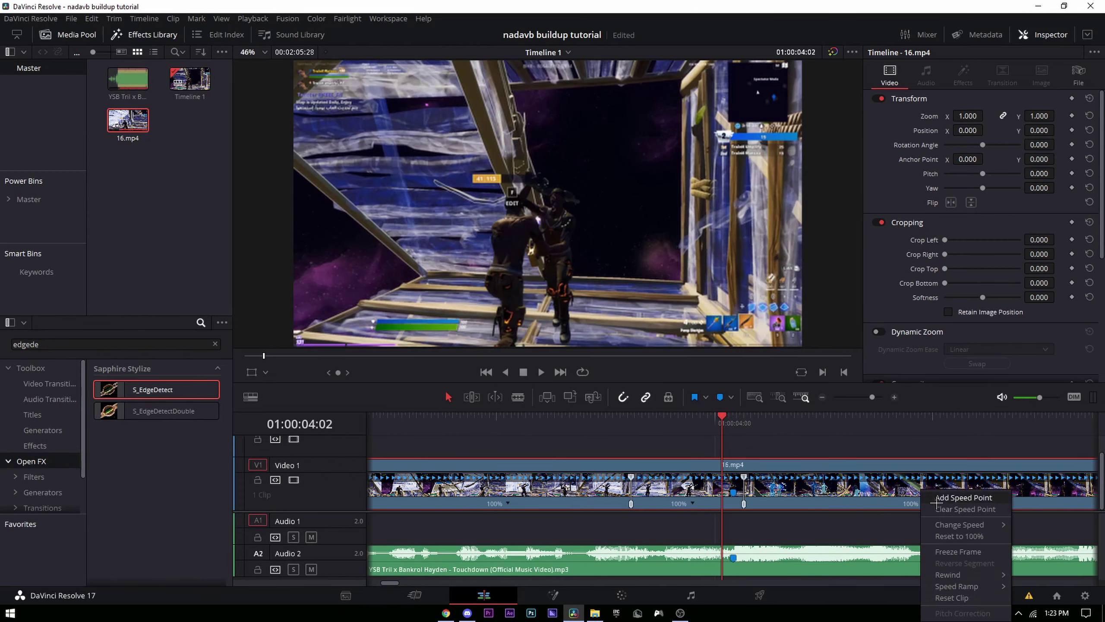
{"action": "left_click", "coordinate": [936, 498]}
Add another speed point to the clip four frames earlier, at 01:00:03:58
{"action": "key", "text": "Left"}
{"action": "key", "text": "Left"}
{"action": "key", "text": "Left"}
{"action": "key", "text": "Left"}
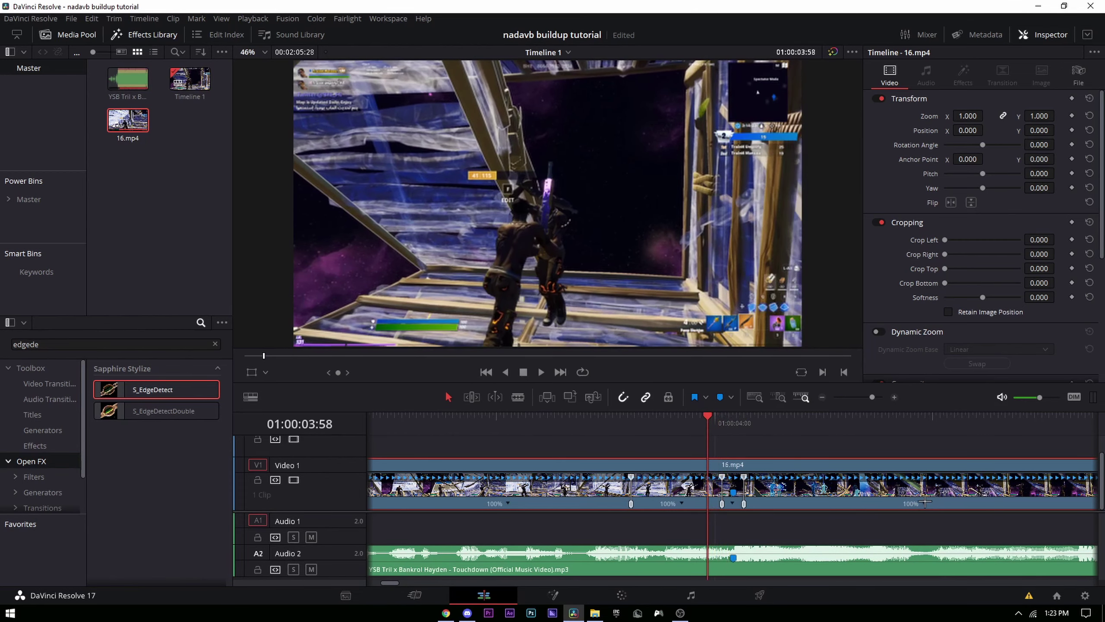
{"action": "left_click", "coordinate": [924, 504]}
{"action": "left_click", "coordinate": [936, 496]}
Add a speed point after the existing ones, at 01:00:04:12, and save the project
{"action": "left_click", "coordinate": [744, 414]}
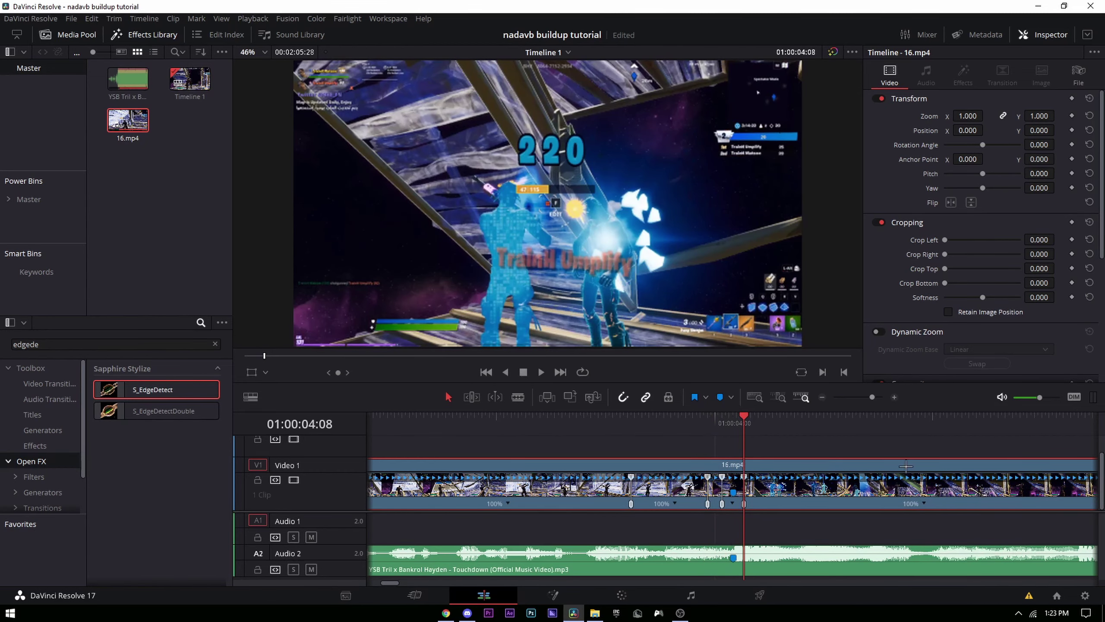
{"action": "key", "text": "Right"}
{"action": "key", "text": "Right"}
{"action": "key", "text": "Right"}
{"action": "left_click", "coordinate": [924, 503]}
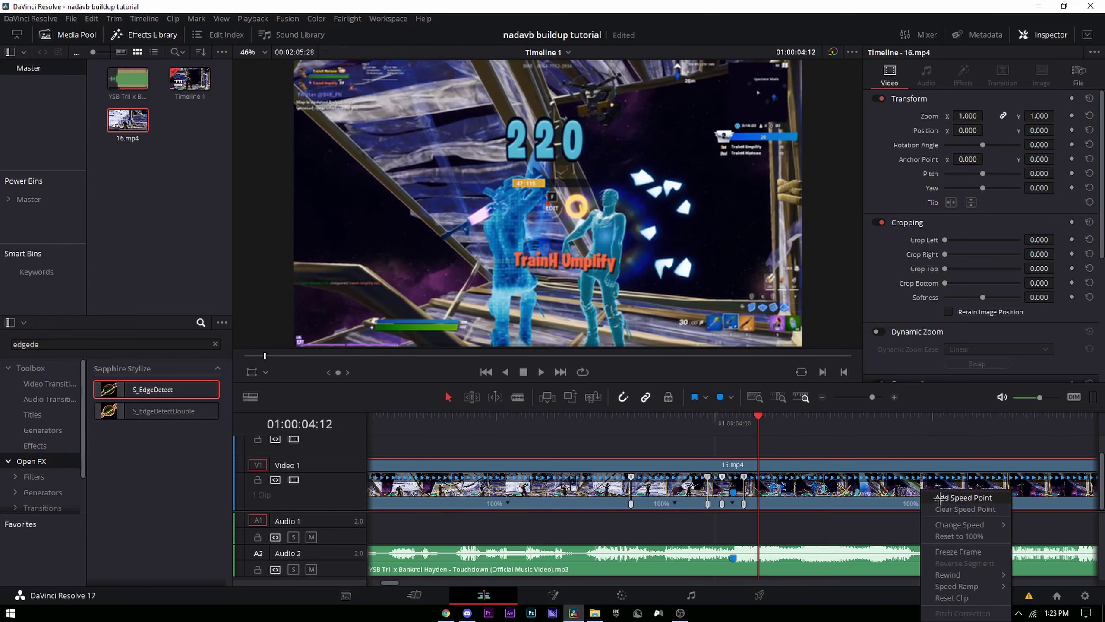
{"action": "left_click", "coordinate": [940, 498]}
{"action": "left_click", "coordinate": [576, 420]}
{"action": "key", "text": "space"}
{"action": "key", "text": "ctrl+s"}
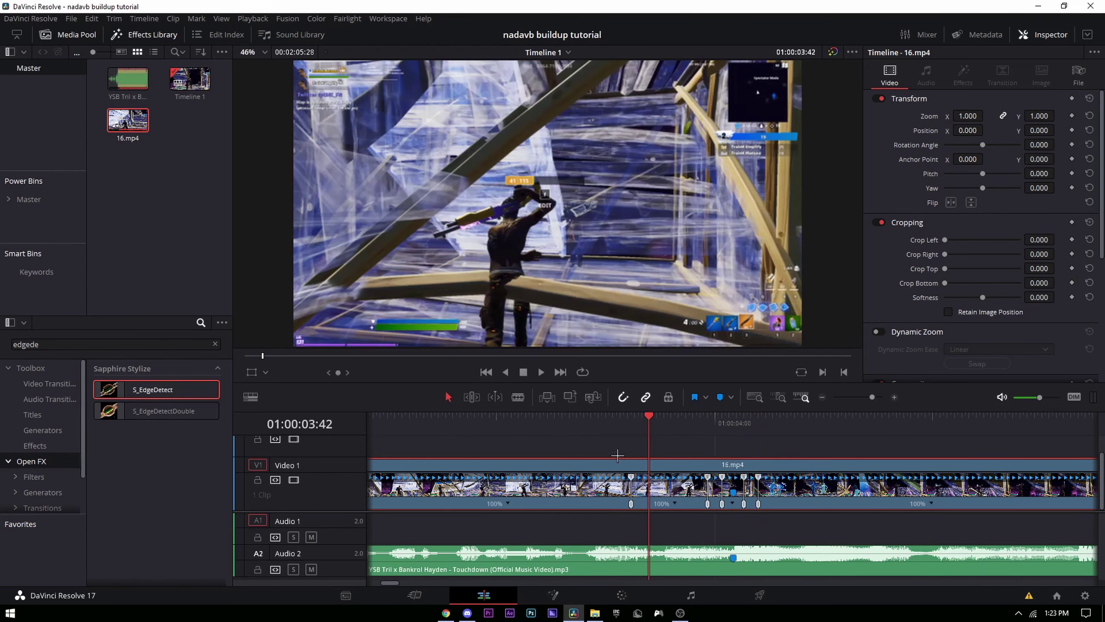
Change the speed of the segment following the first speed point to 25% and play it back
{"action": "scroll", "coordinate": [727, 486], "scroll_direction": "up", "scroll_amount": 1}
{"action": "left_click", "coordinate": [760, 508]}
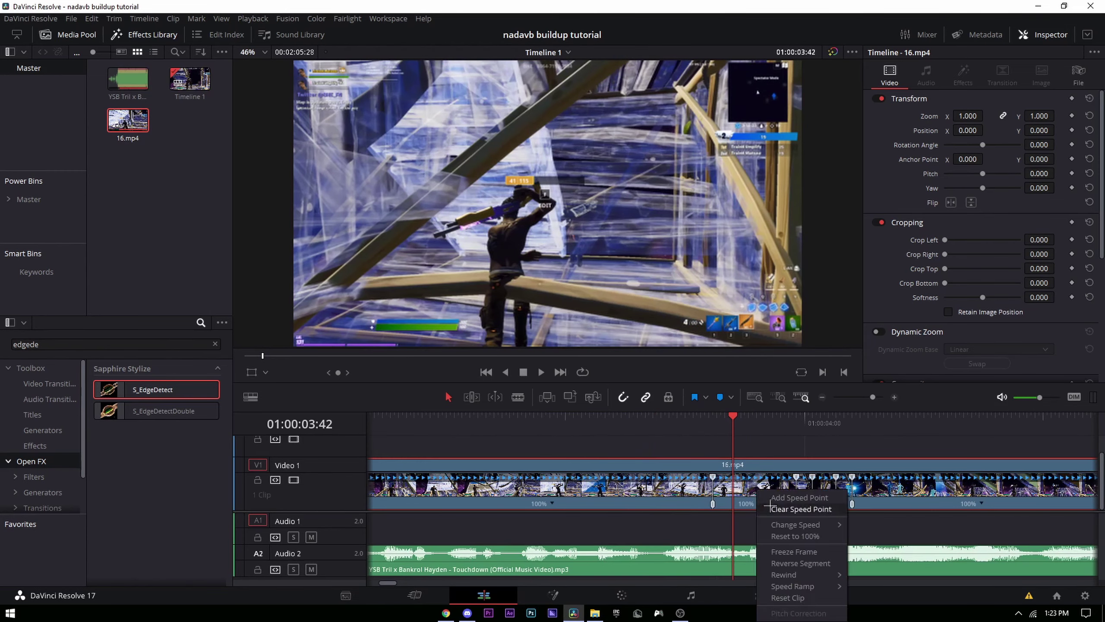
{"action": "mouse_move", "coordinate": [801, 524]}
{"action": "left_click", "coordinate": [871, 514]}
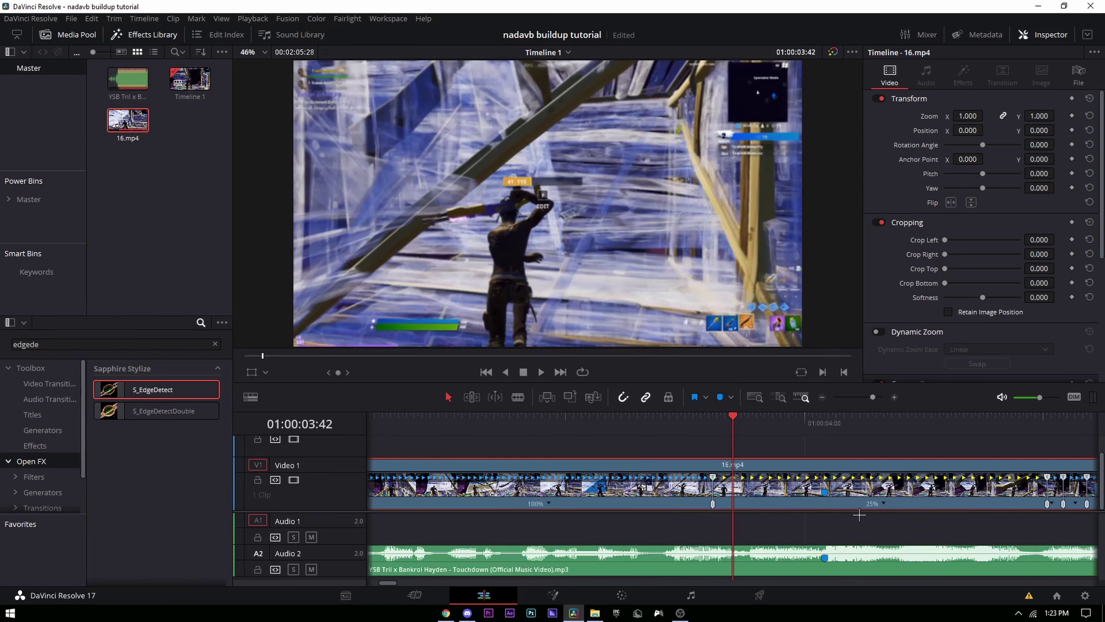
{"action": "key", "text": "space"}
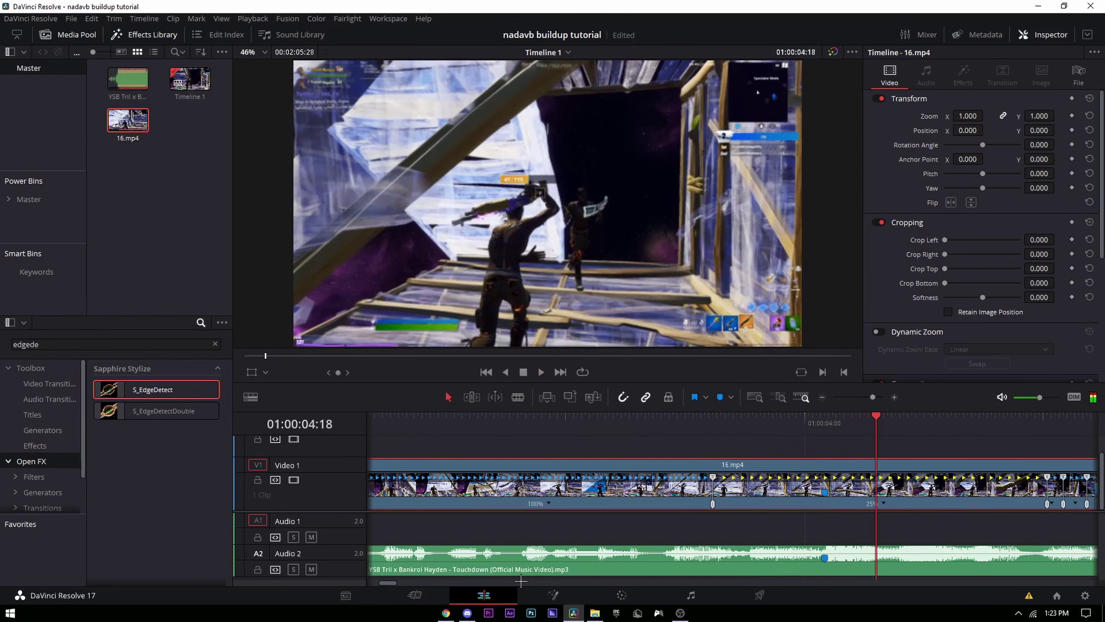
Set the short segment after the 25% section to 150% speed and the segment following it to 400%
{"action": "left_click_drag", "start_coordinate": [385, 582], "coordinate": [391, 579]}
{"action": "left_click_drag", "start_coordinate": [799, 423], "coordinate": [812, 423]}
{"action": "right_click", "coordinate": [821, 506]}
{"action": "mouse_move", "coordinate": [866, 524]}
{"action": "left_click", "coordinate": [939, 579]}
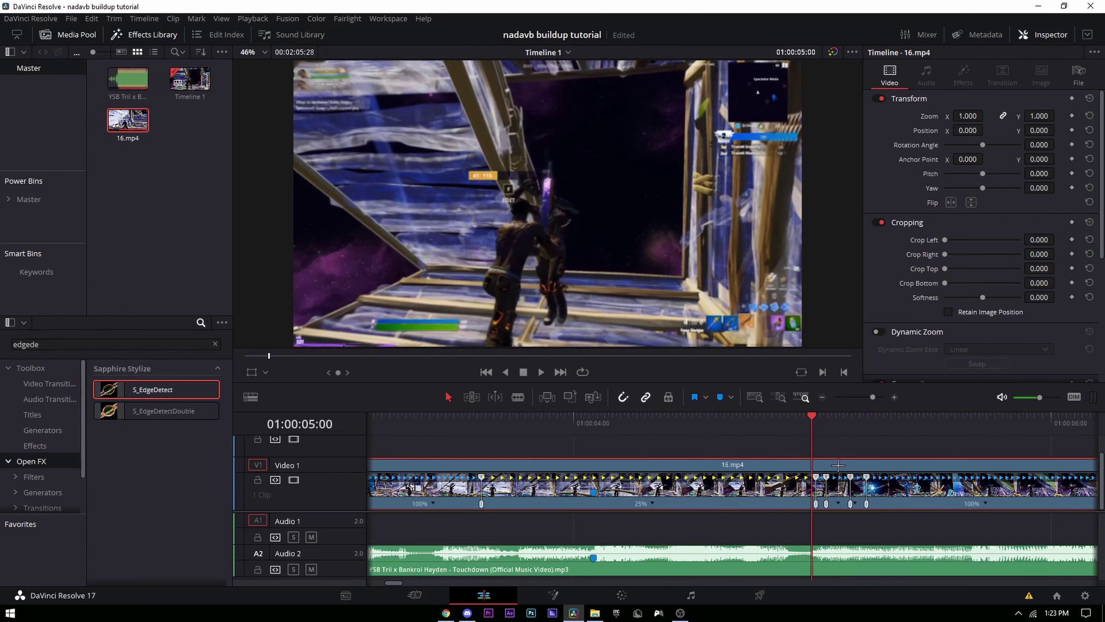
{"action": "right_click", "coordinate": [837, 503]}
{"action": "mouse_move", "coordinate": [873, 527]}
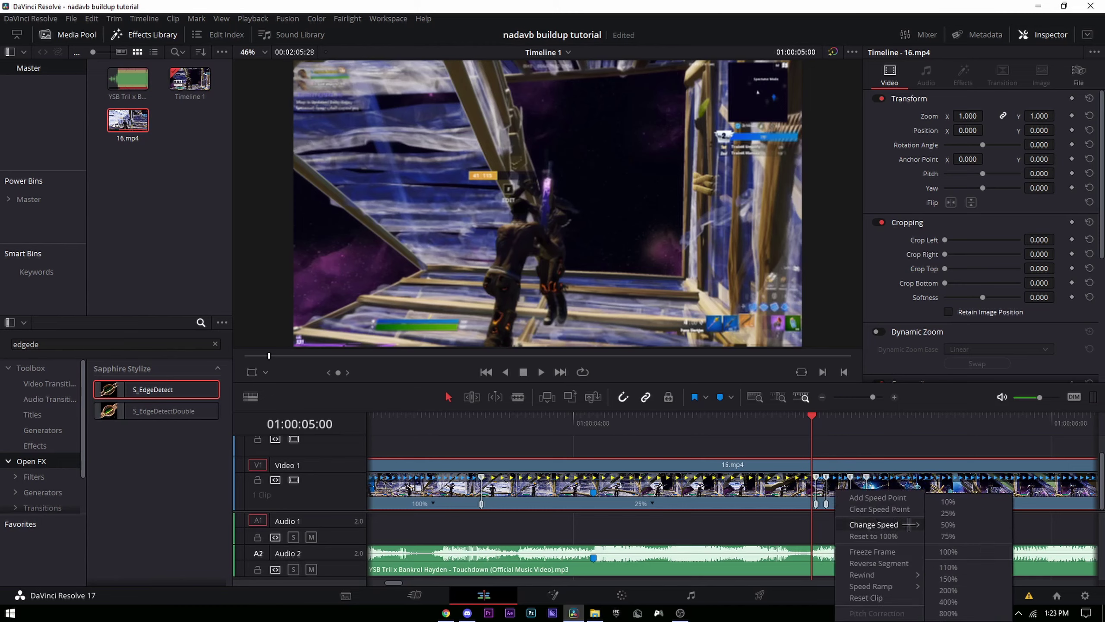
{"action": "left_click", "coordinate": [955, 608]}
Set the segment after the 400% section to 150% speed and the clip's final segment to 50%
{"action": "right_click", "coordinate": [837, 504]}
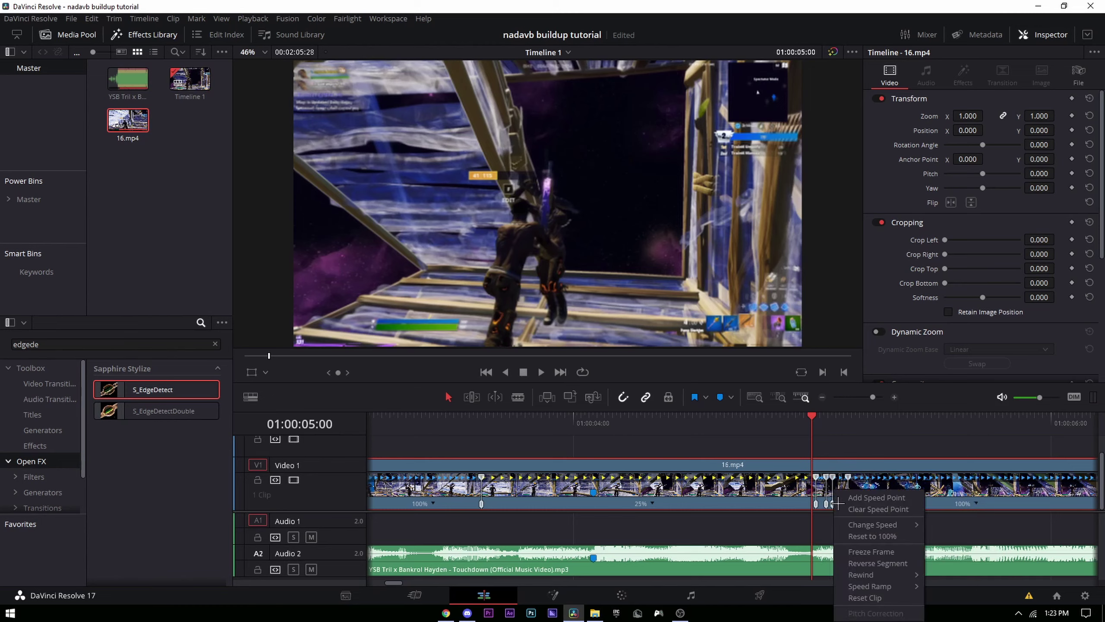
{"action": "mouse_move", "coordinate": [870, 524]}
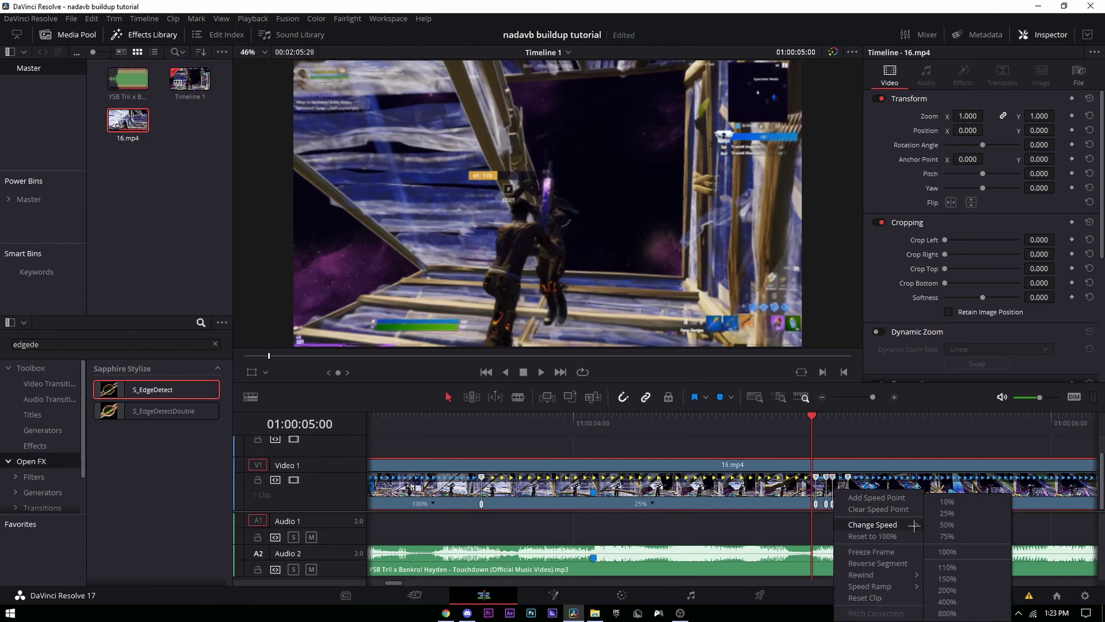
{"action": "left_click", "coordinate": [952, 576]}
{"action": "right_click", "coordinate": [975, 503]}
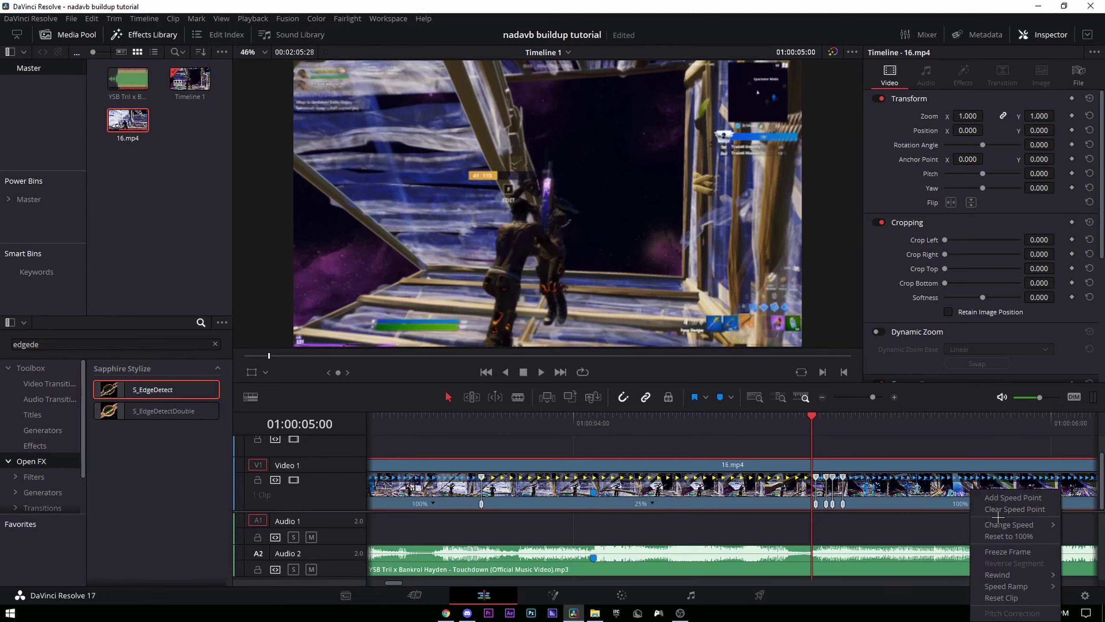
{"action": "mouse_move", "coordinate": [1011, 523]}
{"action": "left_click", "coordinate": [922, 522]}
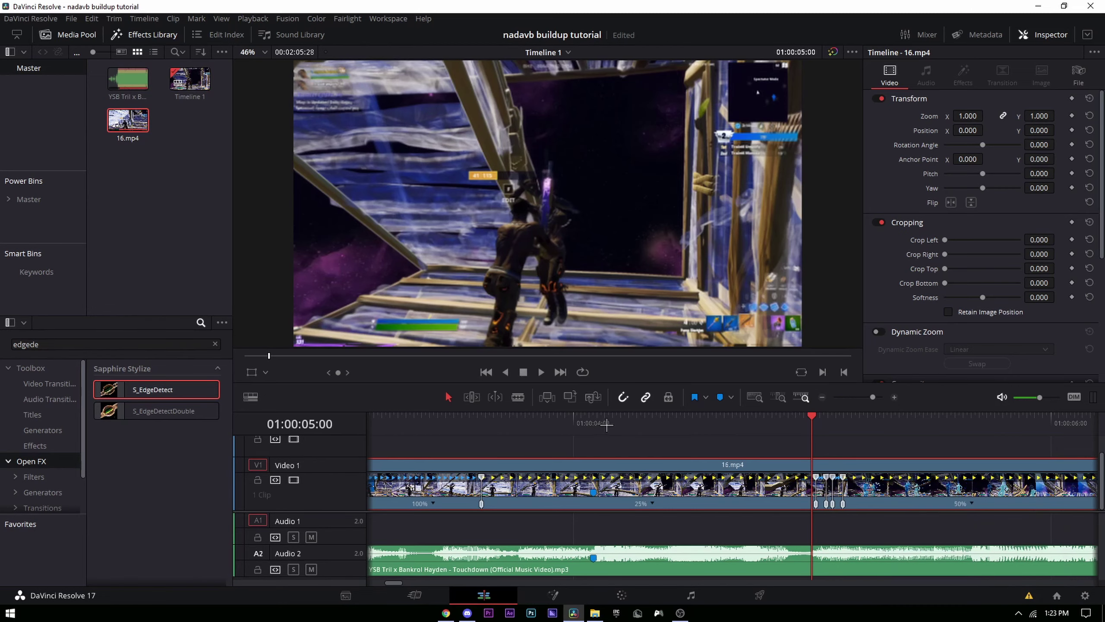
Move the speed point ending the 25% segment earlier so the fast segments line up with Marker 1
{"action": "left_click", "coordinate": [592, 422]}
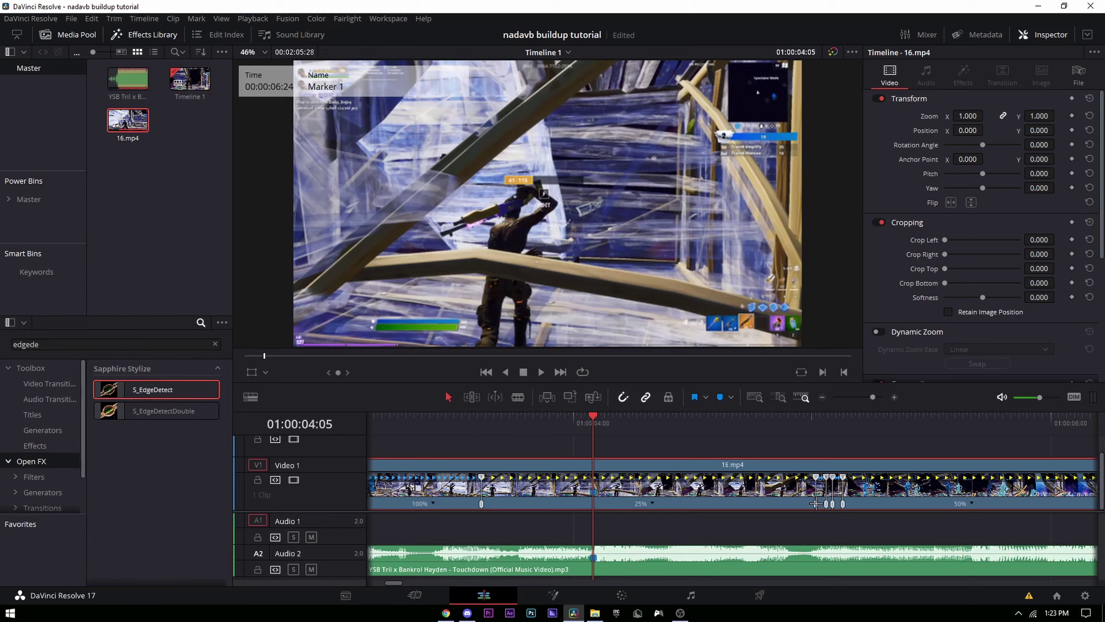
{"action": "left_click_drag", "start_coordinate": [815, 504], "coordinate": [578, 504]}
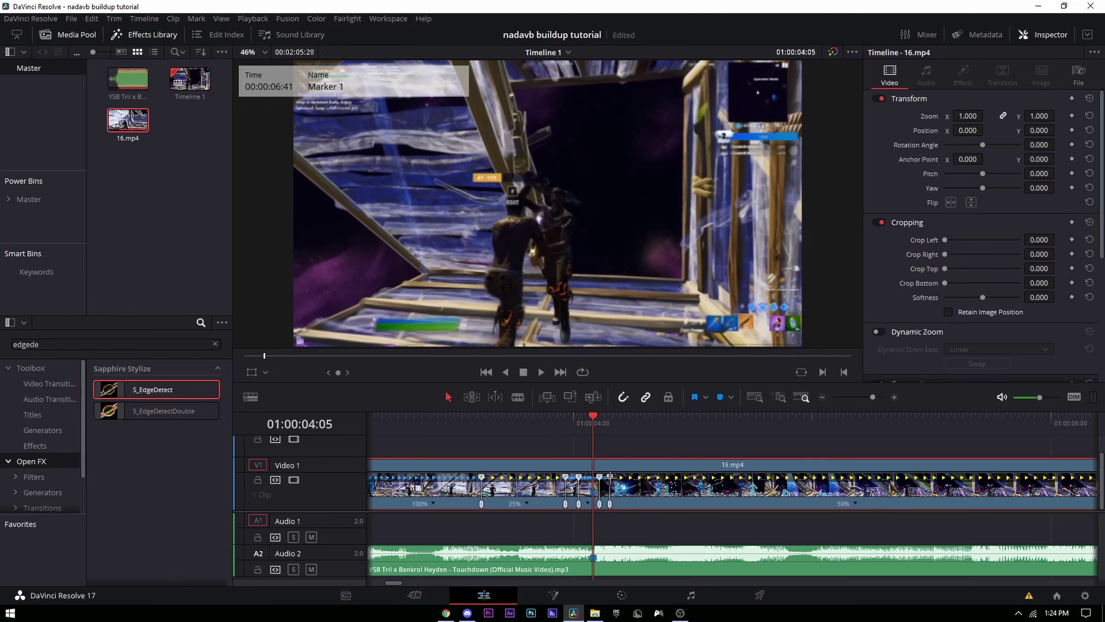
{"action": "key", "text": "Right"}
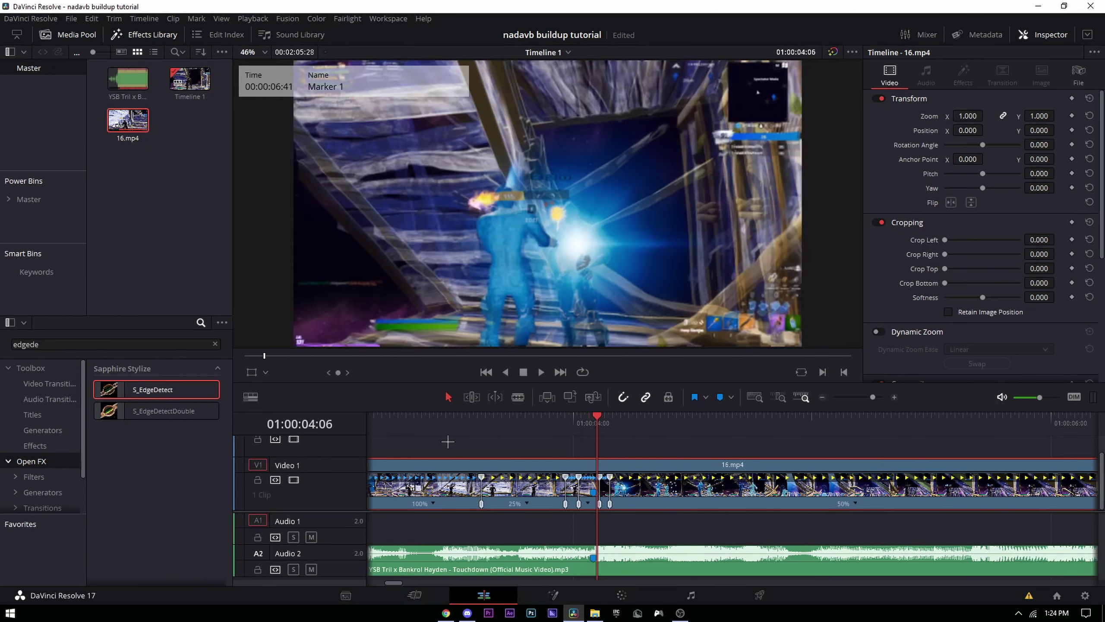
Play back the retimed section around Marker 1 with the system volume raised to 30, and save the project
{"action": "left_click", "coordinate": [438, 418]}
{"action": "key", "text": "space"}
{"action": "key", "text": "space"}
{"action": "left_click", "coordinate": [427, 427]}
{"action": "key", "text": "space"}
{"action": "key", "text": "XF86AudioRaiseVolume"}
{"action": "key", "text": "XF86AudioRaiseVolume"}
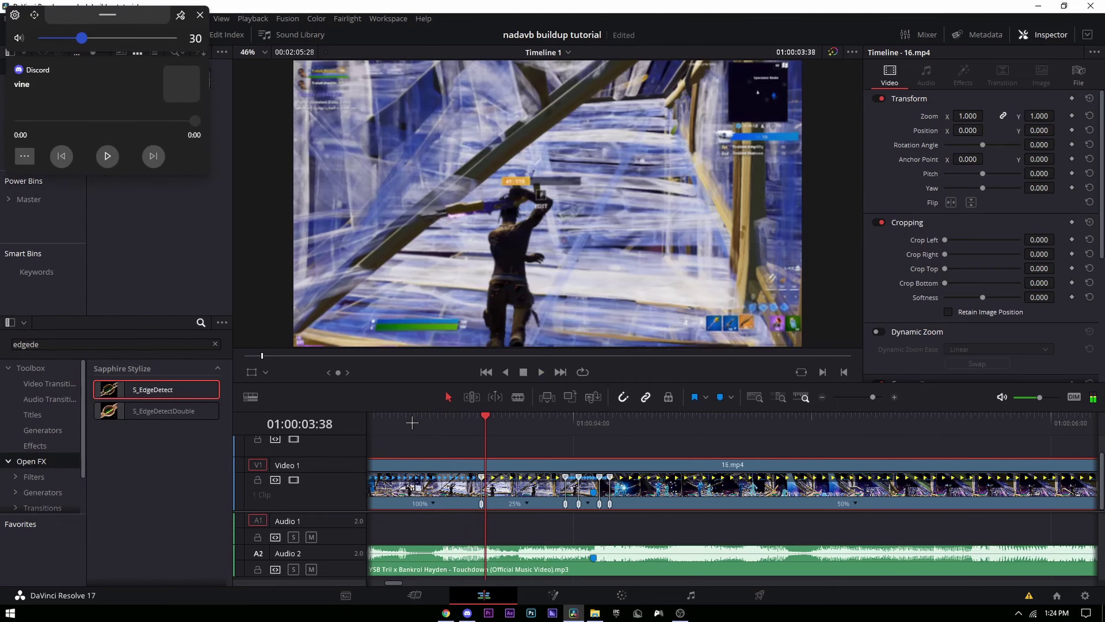
{"action": "left_click", "coordinate": [412, 422]}
{"action": "key", "text": "space"}
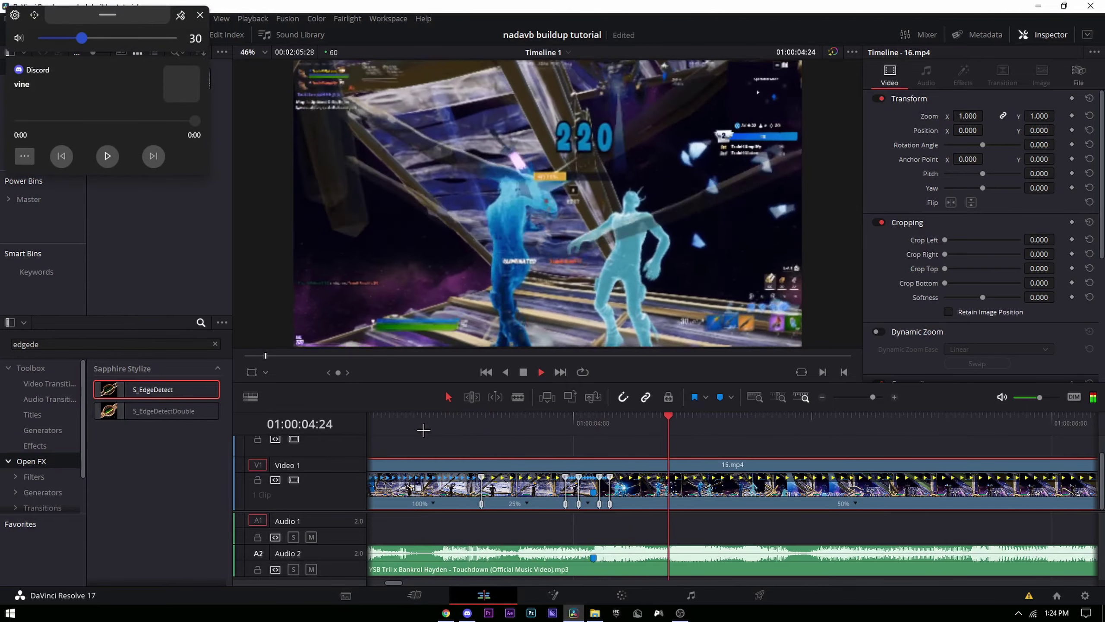
{"action": "left_click", "coordinate": [421, 425]}
{"action": "key", "text": "space"}
{"action": "left_click", "coordinate": [593, 426]}
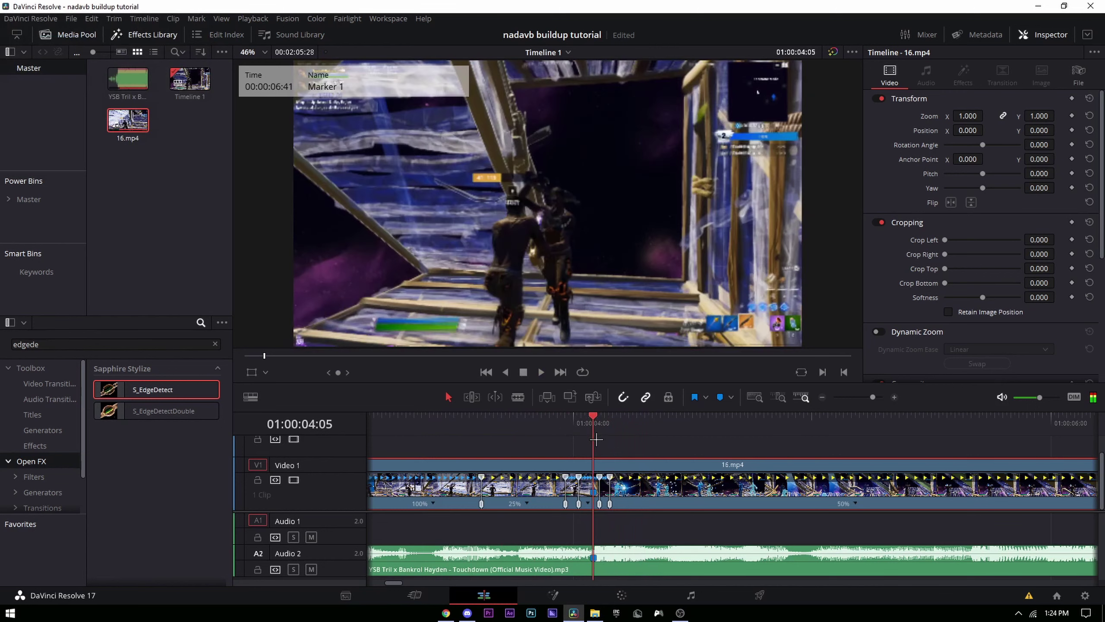
{"action": "key", "text": "ctrl+s"}
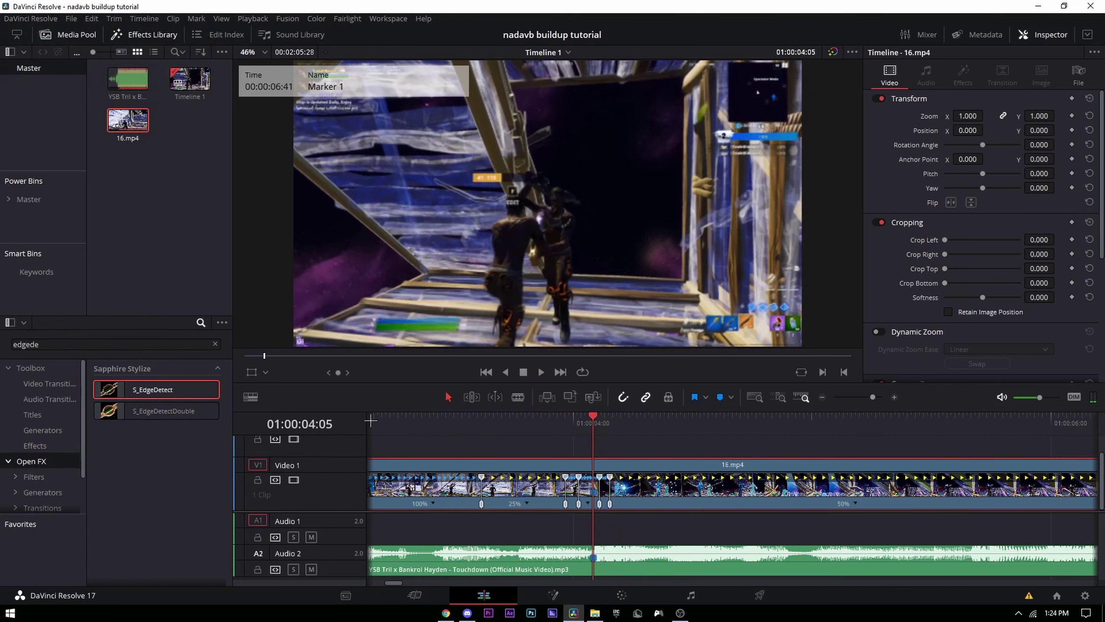
Hide the retime controls and split the 16.mp4 clip at the first speed point, 01:00:03:37
{"action": "key", "text": "ctrl+r"}
{"action": "left_click", "coordinate": [477, 420]}
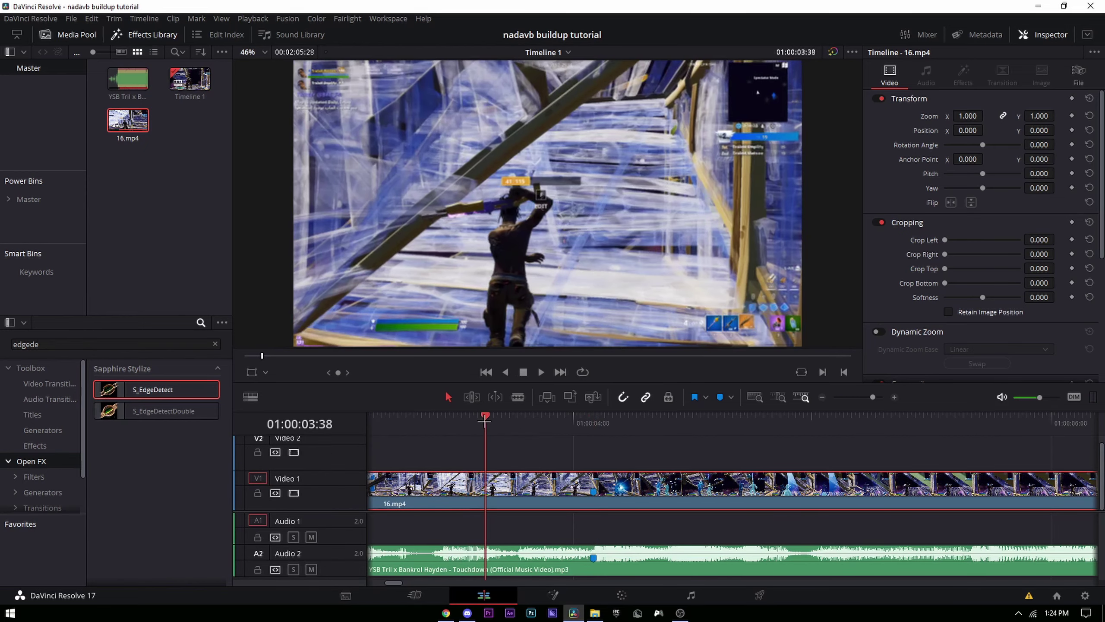
{"action": "key", "text": "Right"}
{"action": "key", "text": "ctrl+r"}
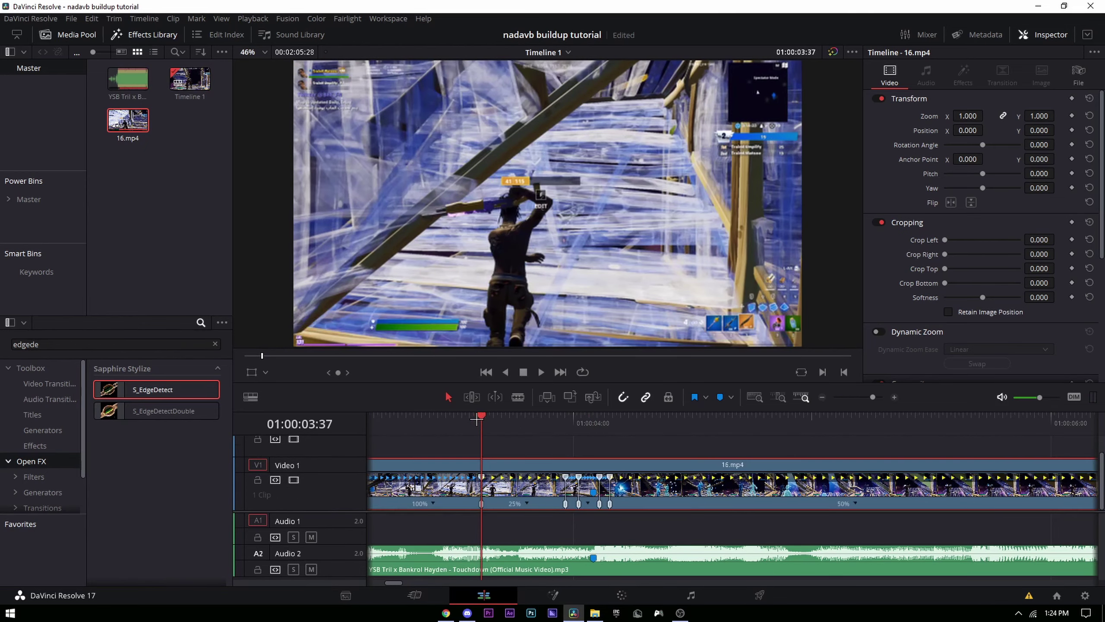
{"action": "key", "text": "ctrl+r"}
{"action": "key", "text": "ctrl+b"}
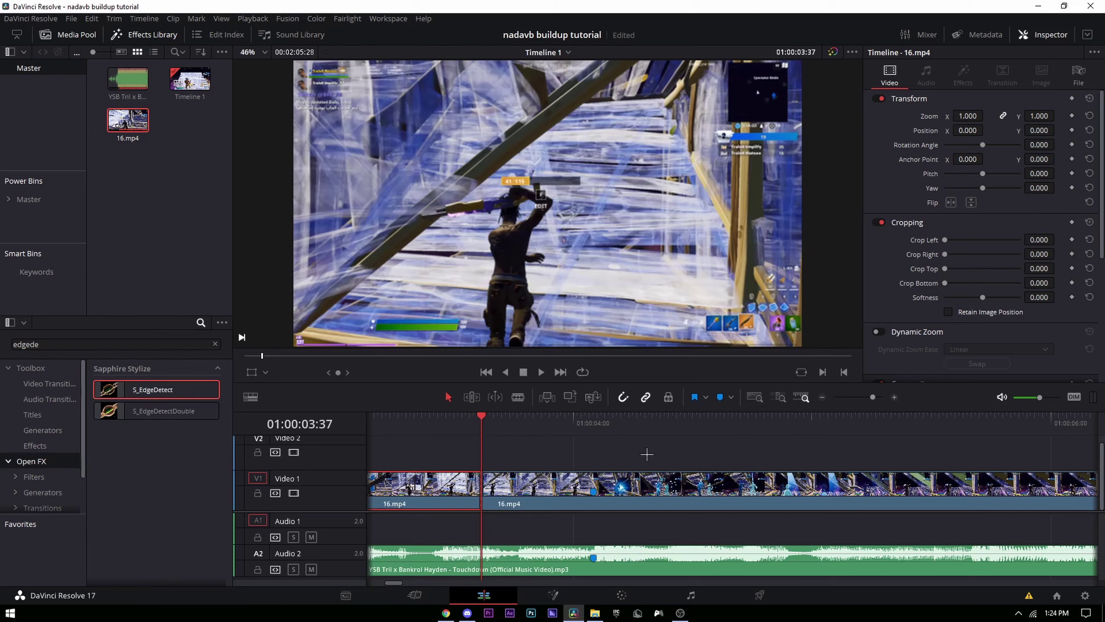
Split the 16.mp4 clip again at Marker 1, 01:00:04:05, and play back the section
{"action": "key", "text": "shift+Down"}
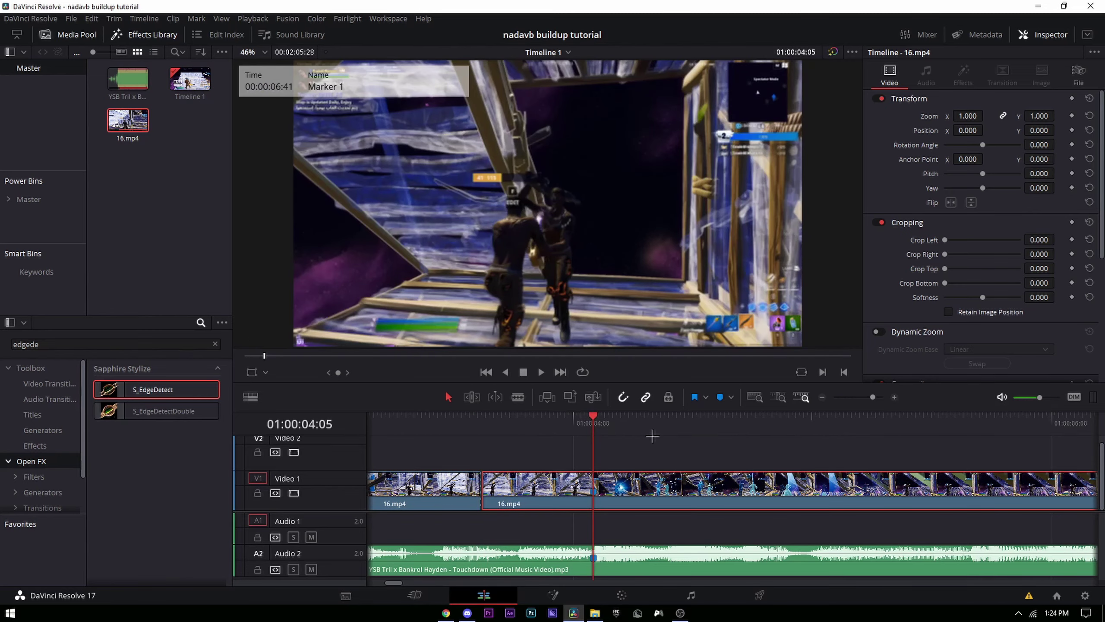
{"action": "key", "text": "ctrl+b"}
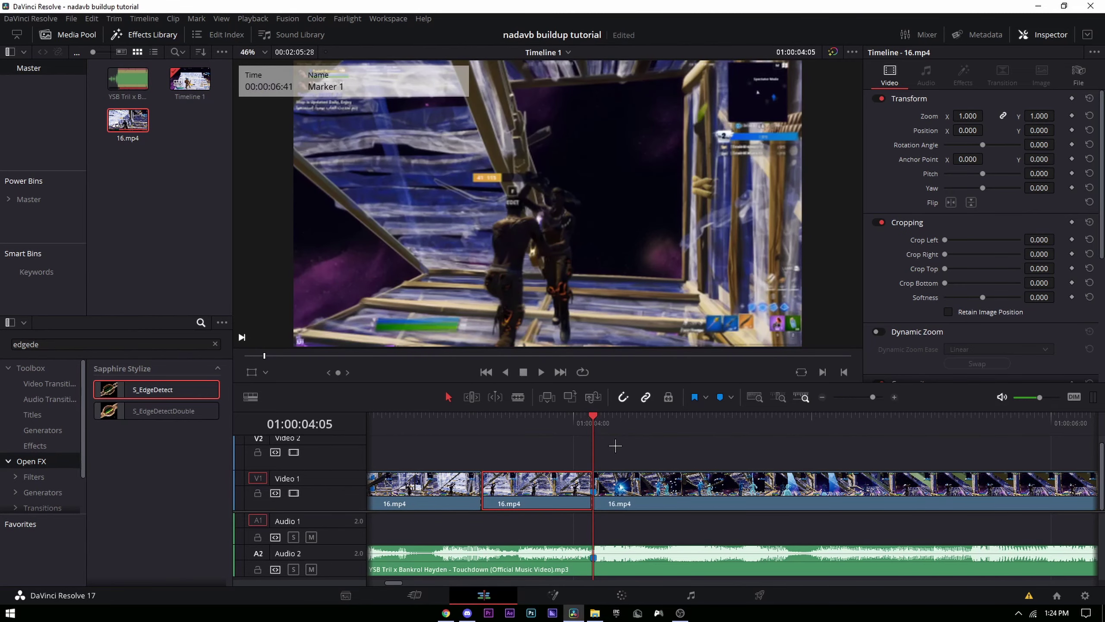
{"action": "left_click", "coordinate": [444, 417]}
{"action": "key", "text": "space"}
{"action": "key", "text": "space"}
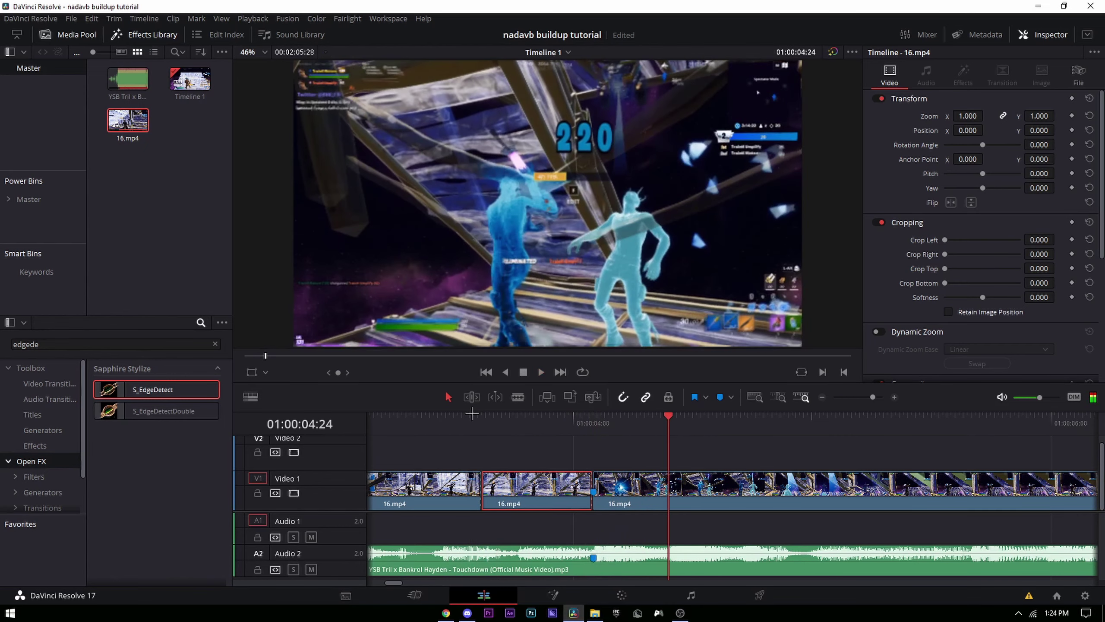
Save the project, then search the effects for "s_mono" and apply S_Monochrome to the middle 16.mp4 segment
{"action": "left_click_drag", "start_coordinate": [477, 415], "coordinate": [500, 418]}
{"action": "key", "text": "Up"}
{"action": "key", "text": "ctrl+s"}
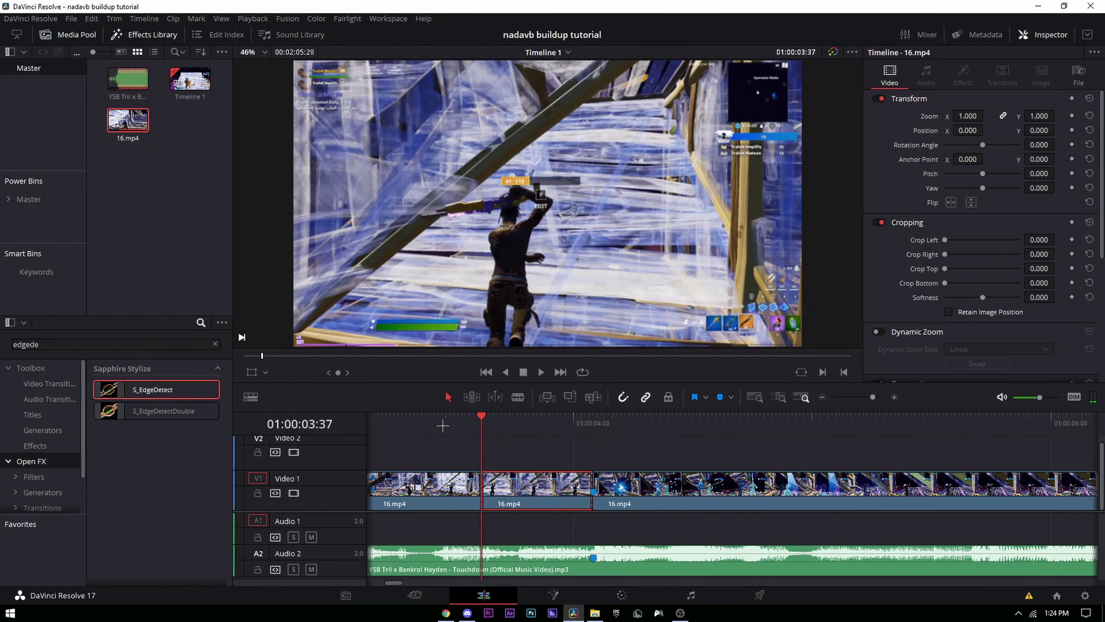
{"action": "left_click", "coordinate": [57, 356]}
{"action": "key", "text": "BackSpace"}
{"action": "key", "text": "BackSpace"}
{"action": "key", "text": "BackSpace"}
{"action": "key", "text": "BackSpace"}
{"action": "key", "text": "BackSpace"}
{"action": "key", "text": "BackSpace"}
{"action": "type", "text": "s_mono"}
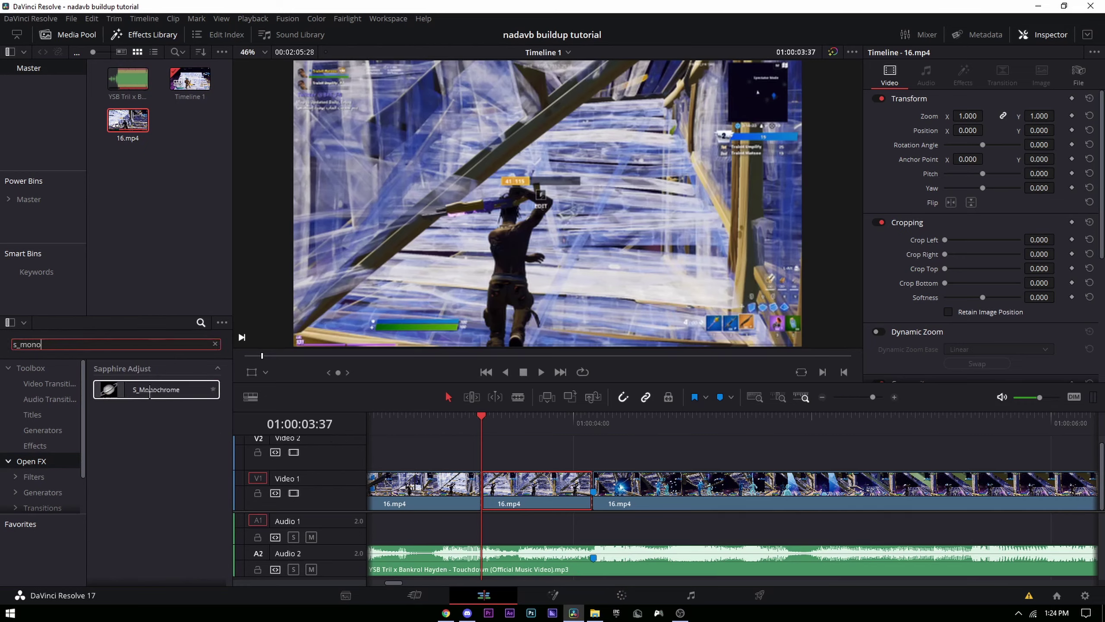
{"action": "left_click_drag", "start_coordinate": [155, 389], "coordinate": [484, 490]}
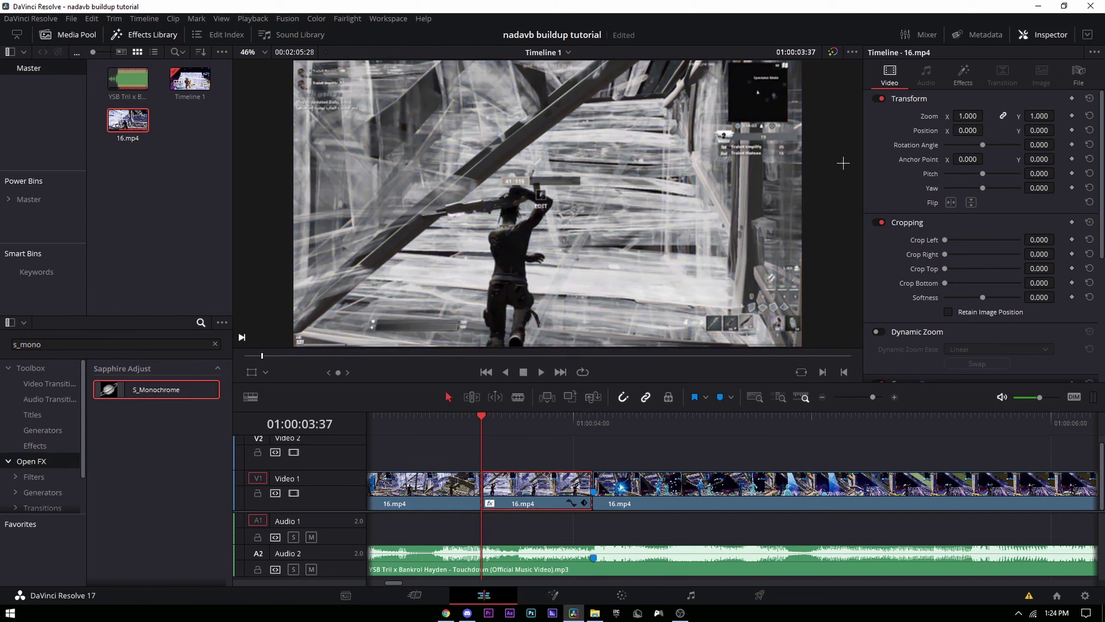
Keyframe S_Monochrome's Mix With Source from 1.000 at the segment's start, 01:00:03:37, to 0.000 at its end, 01:00:04:05
{"action": "left_click", "coordinate": [962, 74]}
{"action": "left_click", "coordinate": [972, 248]}
{"action": "left_click_drag", "start_coordinate": [972, 249], "coordinate": [1103, 216]}
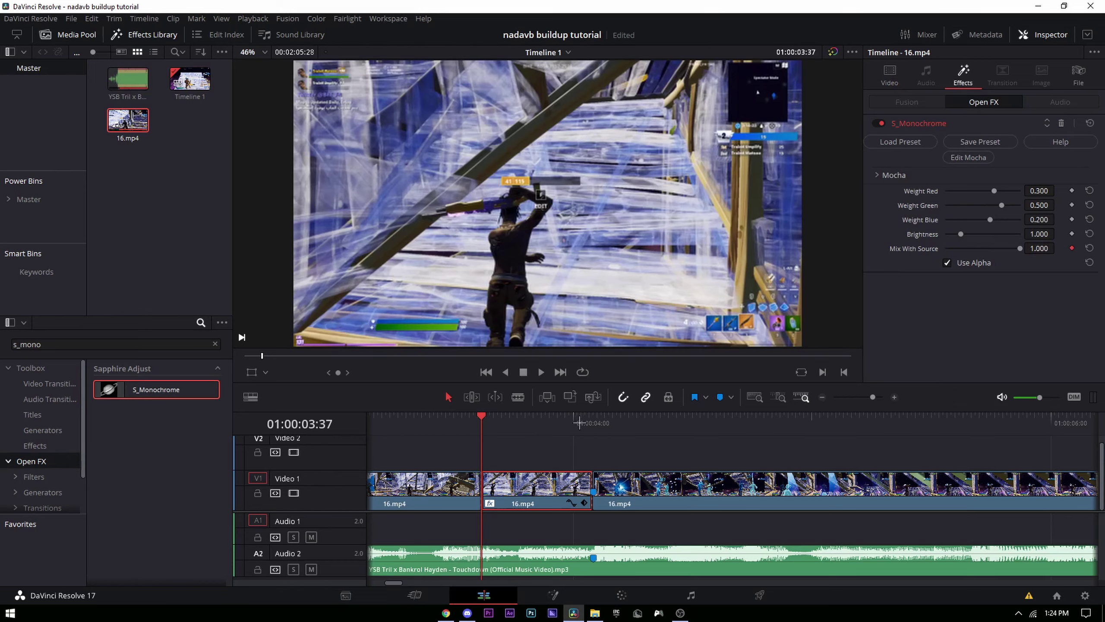
{"action": "key", "text": "shift+Down"}
{"action": "left_click_drag", "start_coordinate": [990, 249], "coordinate": [597, 260]}
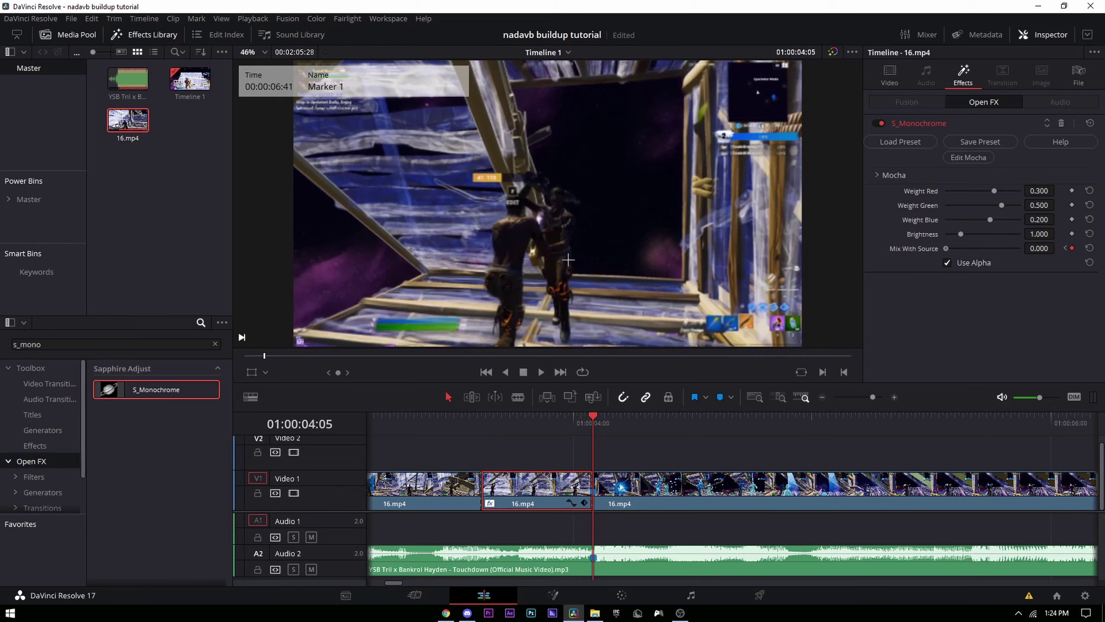
Play back and scrub through the middle segment to check the fade to monochrome, returning to its start
{"action": "left_click", "coordinate": [433, 427]}
{"action": "key", "text": "space"}
{"action": "key", "text": "space"}
{"action": "left_click", "coordinate": [470, 418]}
{"action": "left_click_drag", "start_coordinate": [469, 418], "coordinate": [568, 413]}
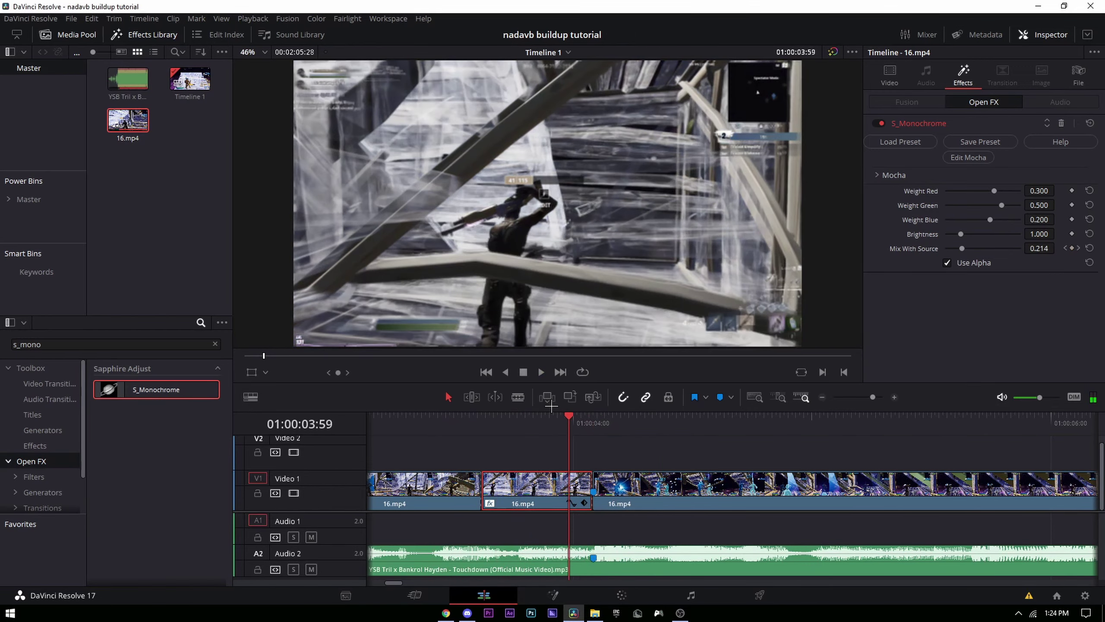
{"action": "left_click", "coordinate": [482, 427]}
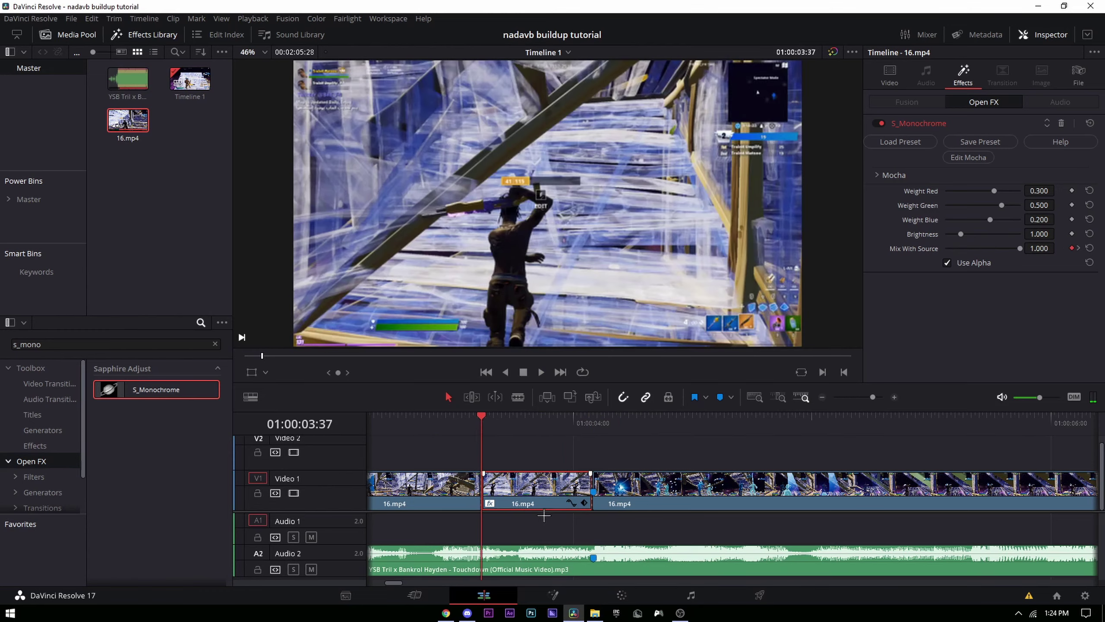
Duplicate the monochrome 16.mp4 segment directly above onto Video 2 and delete S_Monochrome from the copy
{"action": "left_click_drag", "start_coordinate": [526, 490], "coordinate": [530, 449]}
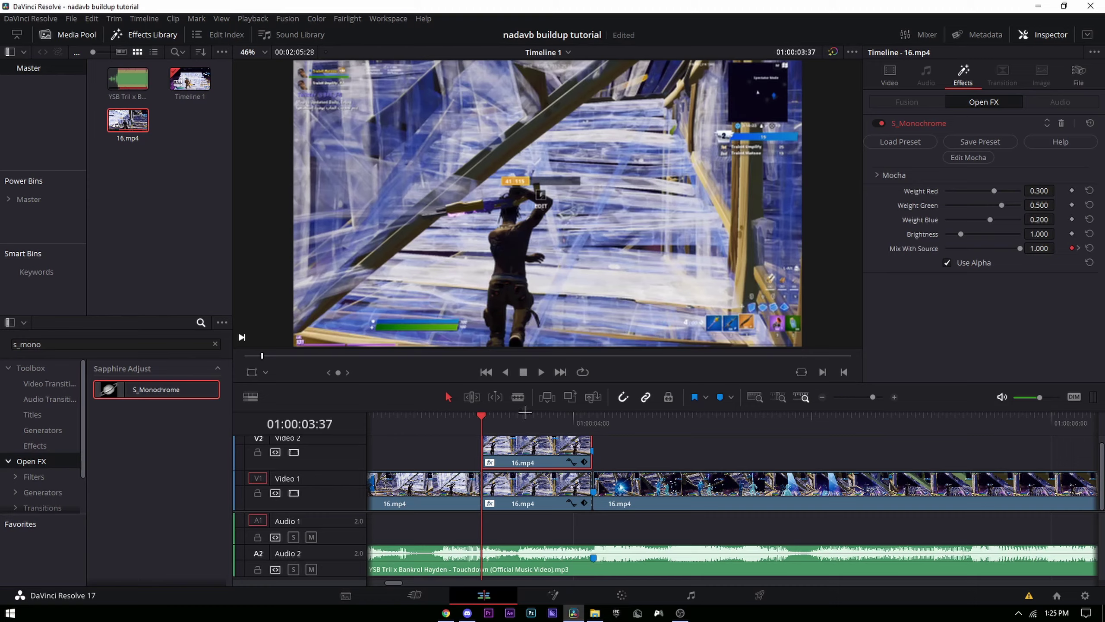
{"action": "key", "text": "space"}
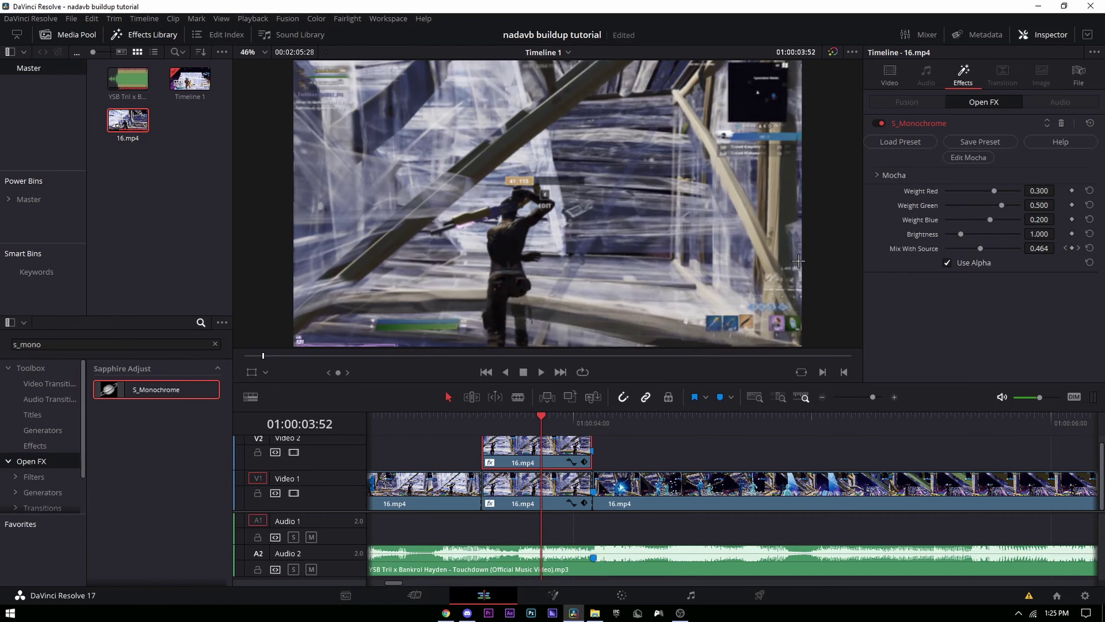
{"action": "left_click", "coordinate": [1062, 123]}
Play back the section with the effect-free copy on top and save the project
{"action": "left_click", "coordinate": [447, 417]}
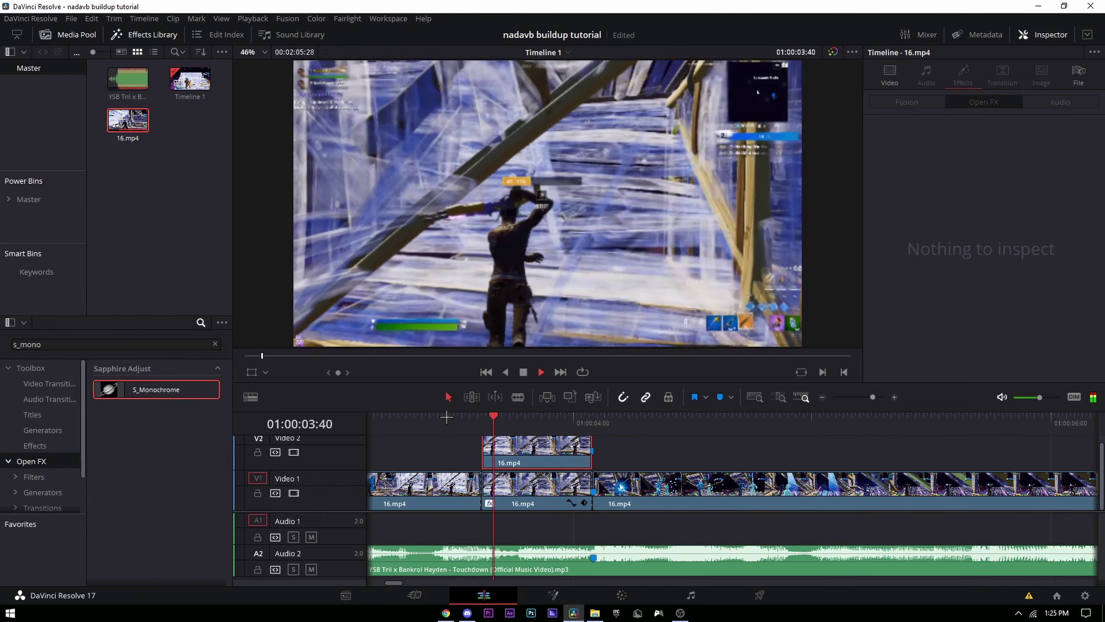
{"action": "left_click", "coordinate": [447, 417]}
{"action": "key", "text": "space"}
{"action": "key", "text": "ctrl+s"}
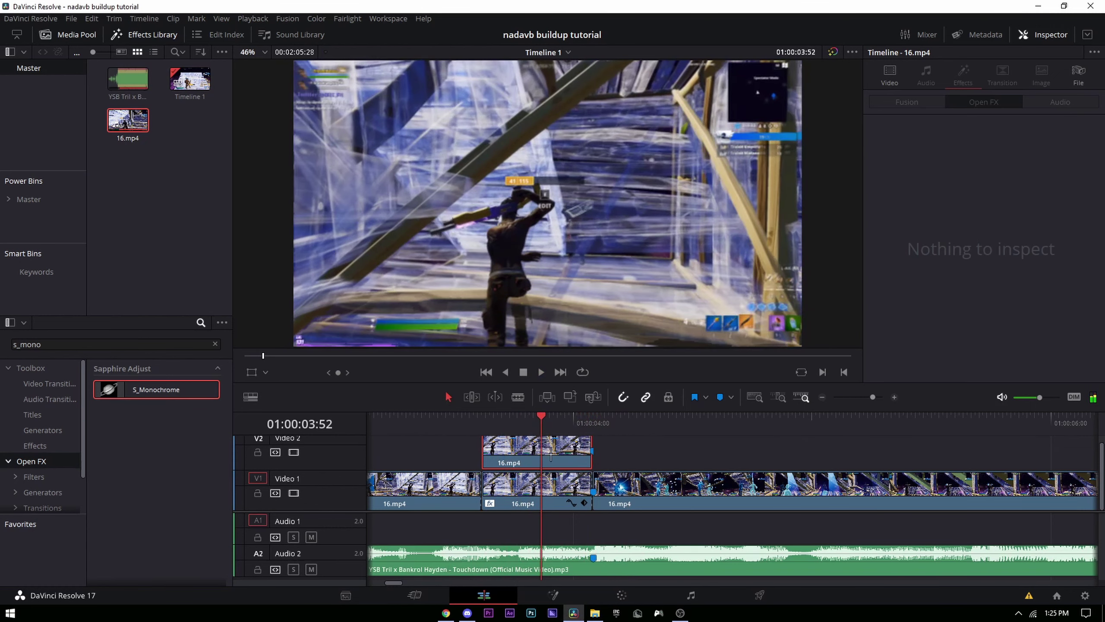
Open the Color page at the start of the Video 2 copy, 01:00:03:37, and add a circle window to node 01
{"action": "left_click", "coordinate": [483, 419]}
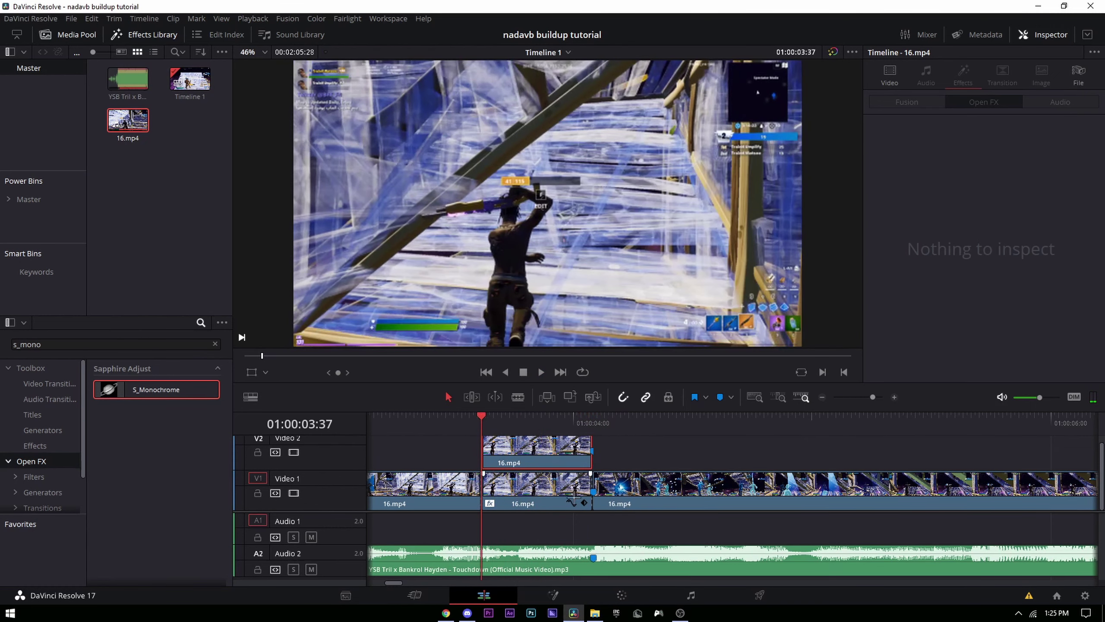
{"action": "right_click", "coordinate": [557, 441]}
{"action": "left_click", "coordinate": [621, 594]}
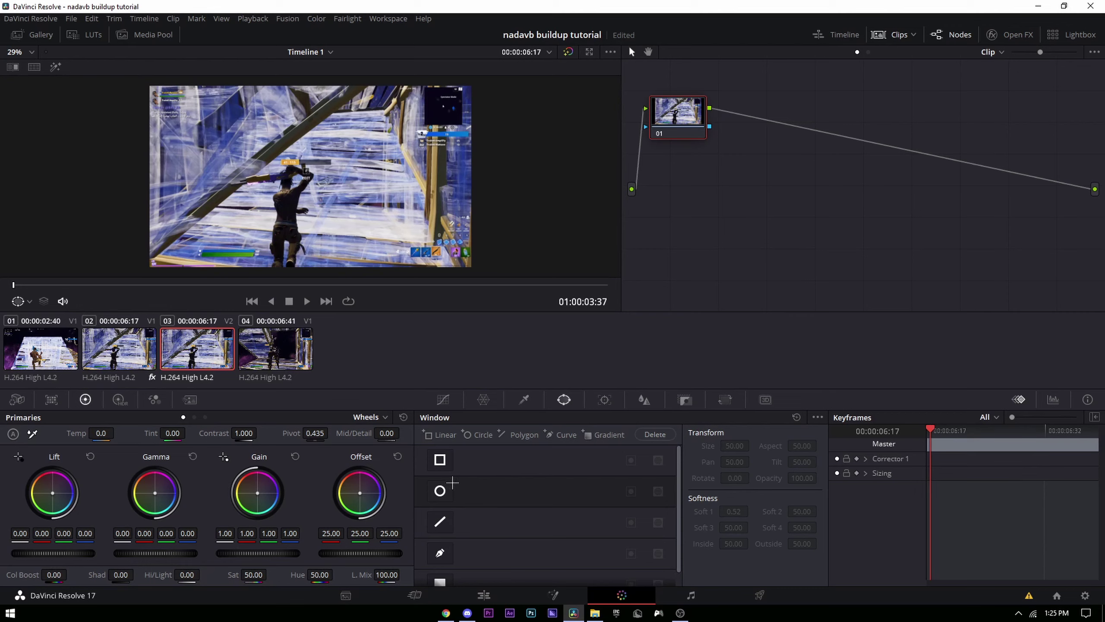
{"action": "left_click", "coordinate": [440, 488]}
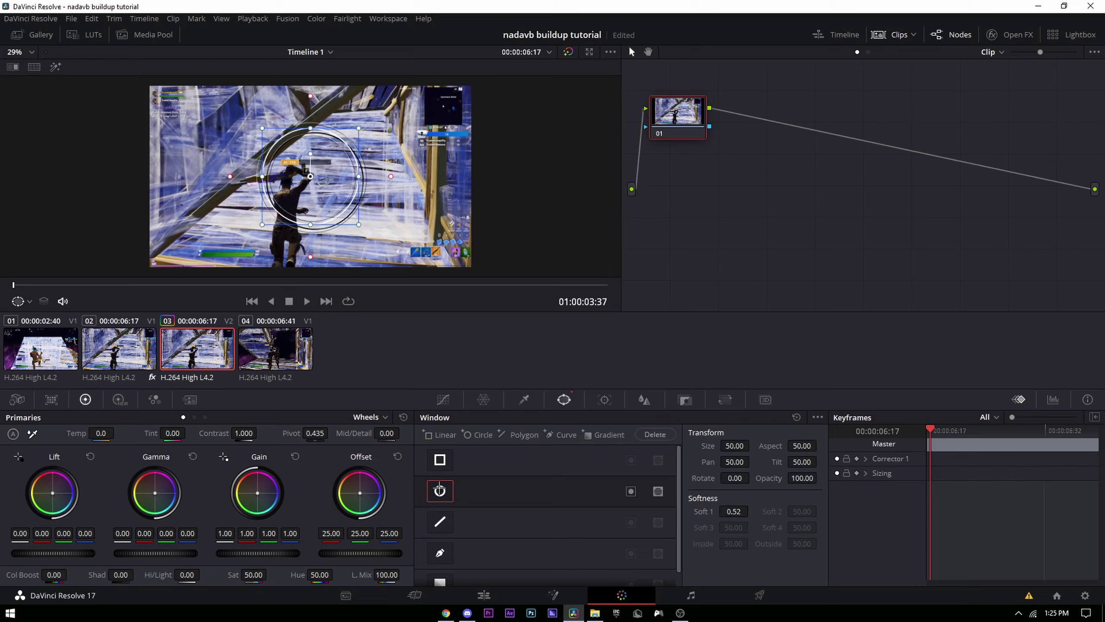
Shape the circle window into a narrow ellipse over the character's torso, about size 16.07, aspect 26.66, pan 49.55 and tilt 49.35
{"action": "scroll", "coordinate": [287, 193], "scroll_direction": "up", "scroll_amount": 3}
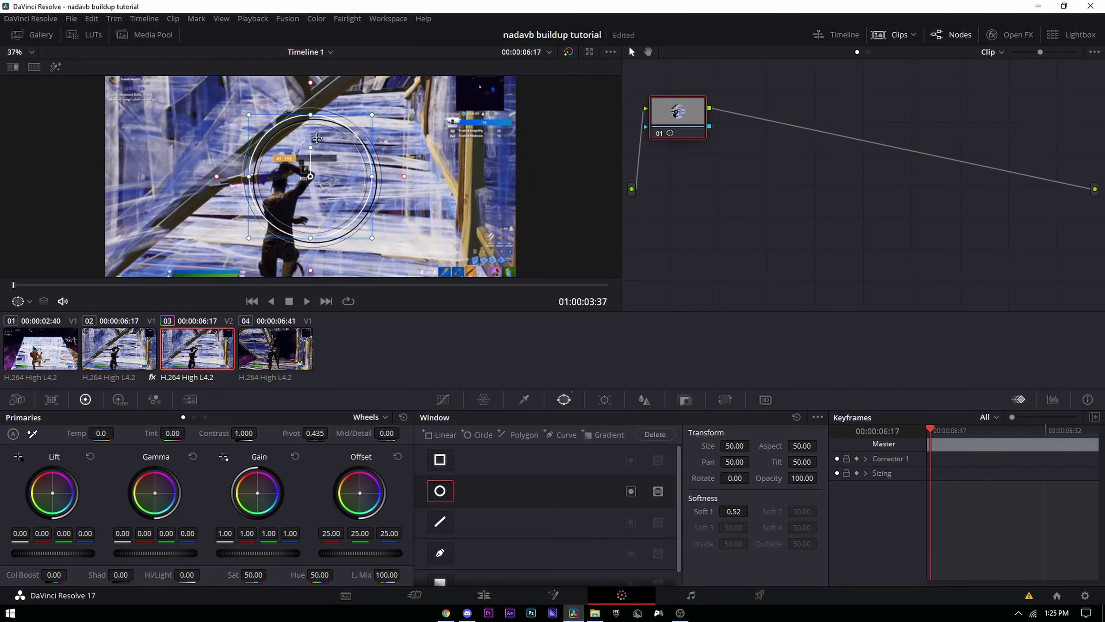
{"action": "left_click_drag", "start_coordinate": [312, 116], "coordinate": [311, 133]}
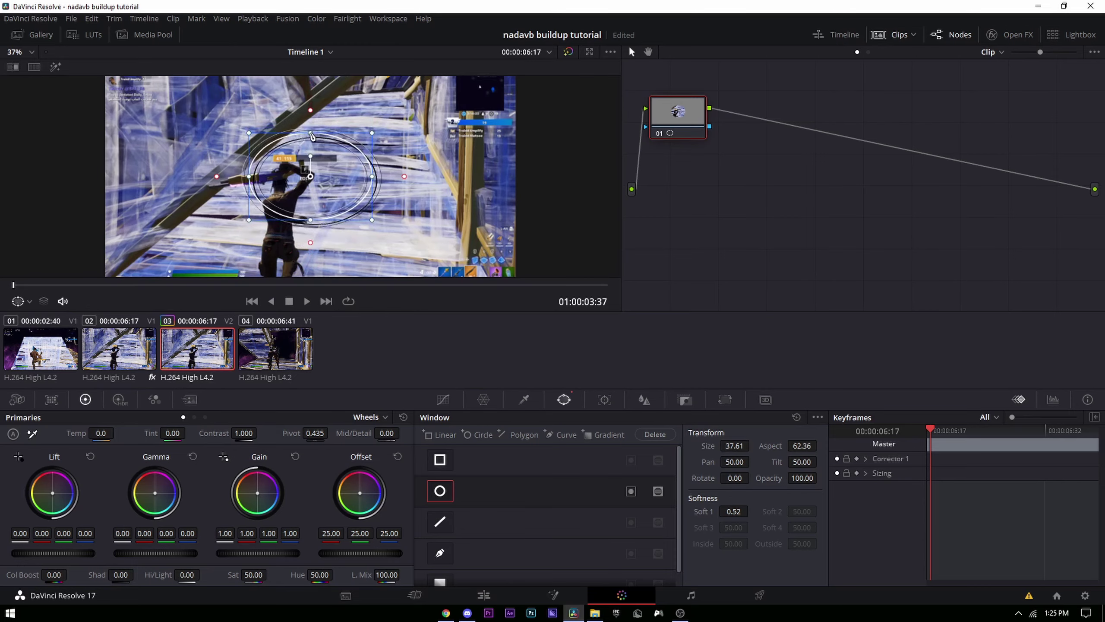
{"action": "left_click_drag", "start_coordinate": [375, 182], "coordinate": [329, 179]}
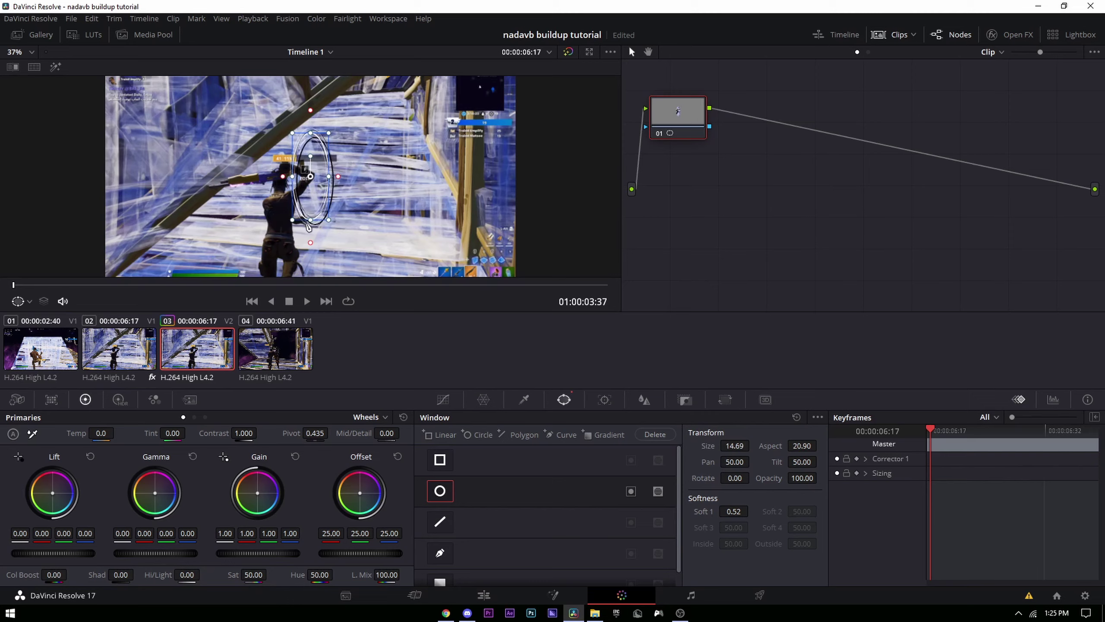
{"action": "left_click_drag", "start_coordinate": [312, 223], "coordinate": [311, 226]}
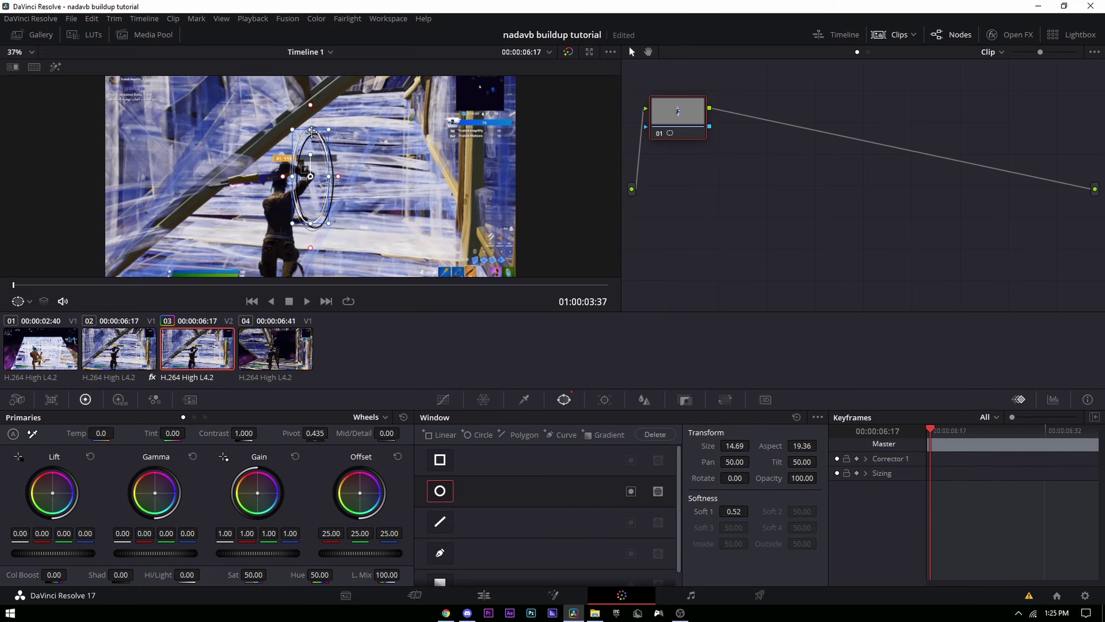
{"action": "left_click_drag", "start_coordinate": [312, 129], "coordinate": [311, 140]}
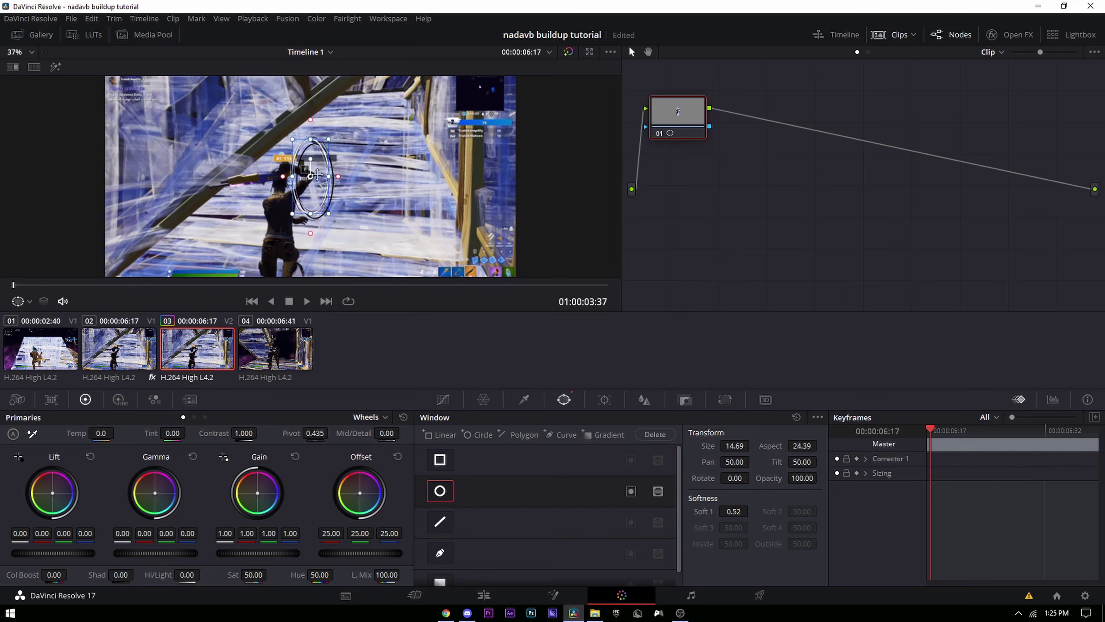
{"action": "left_click_drag", "start_coordinate": [319, 189], "coordinate": [287, 221]}
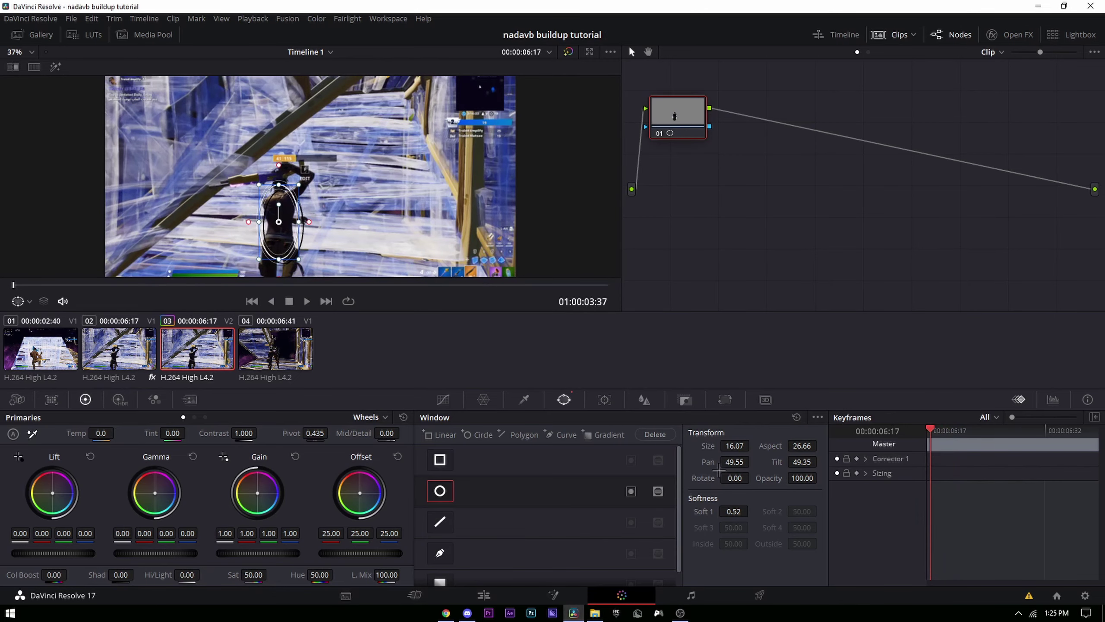
Enable keyframing for Corrector 1, advance through the clip and reposition the ellipse over the torso at about pan 49.52 and tilt 49.42
{"action": "left_click", "coordinate": [470, 597]}
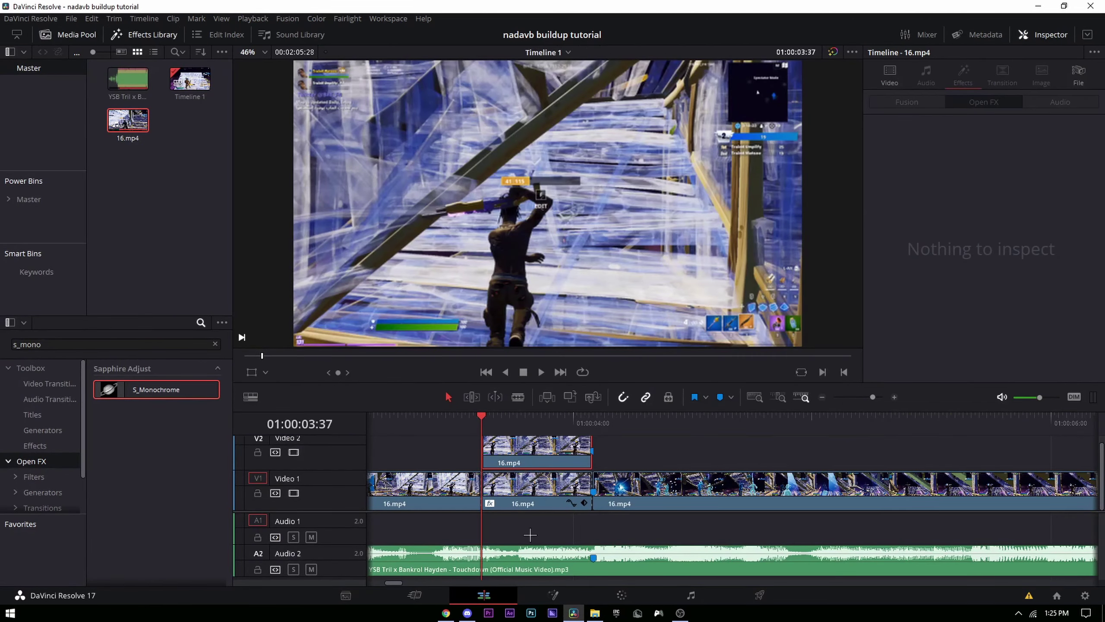
{"action": "left_click", "coordinate": [625, 594]}
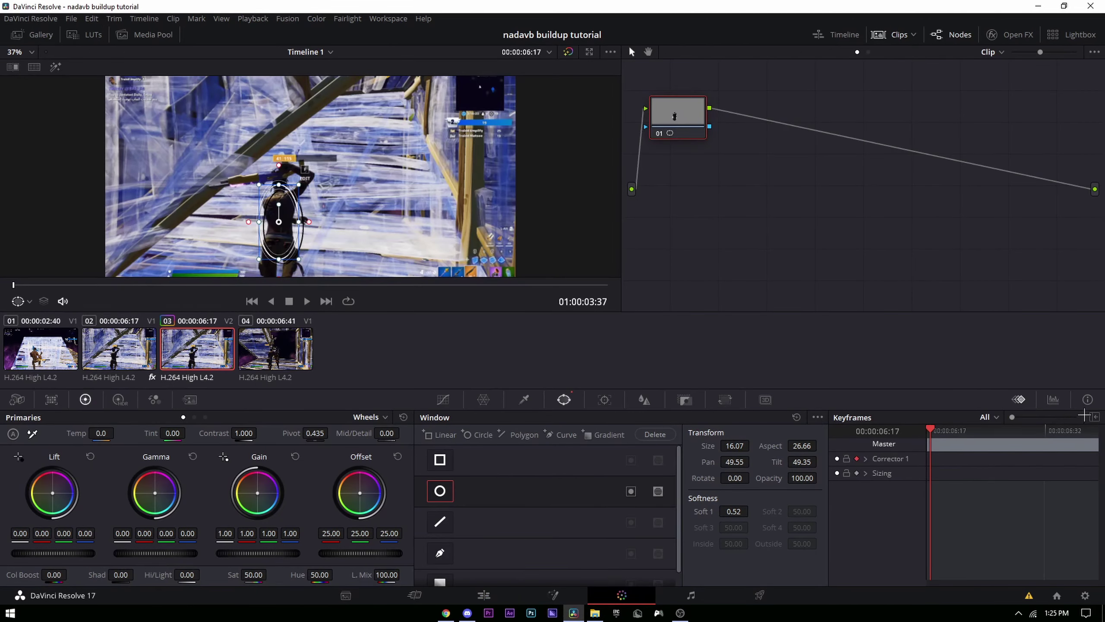
{"action": "key", "text": "Right"}
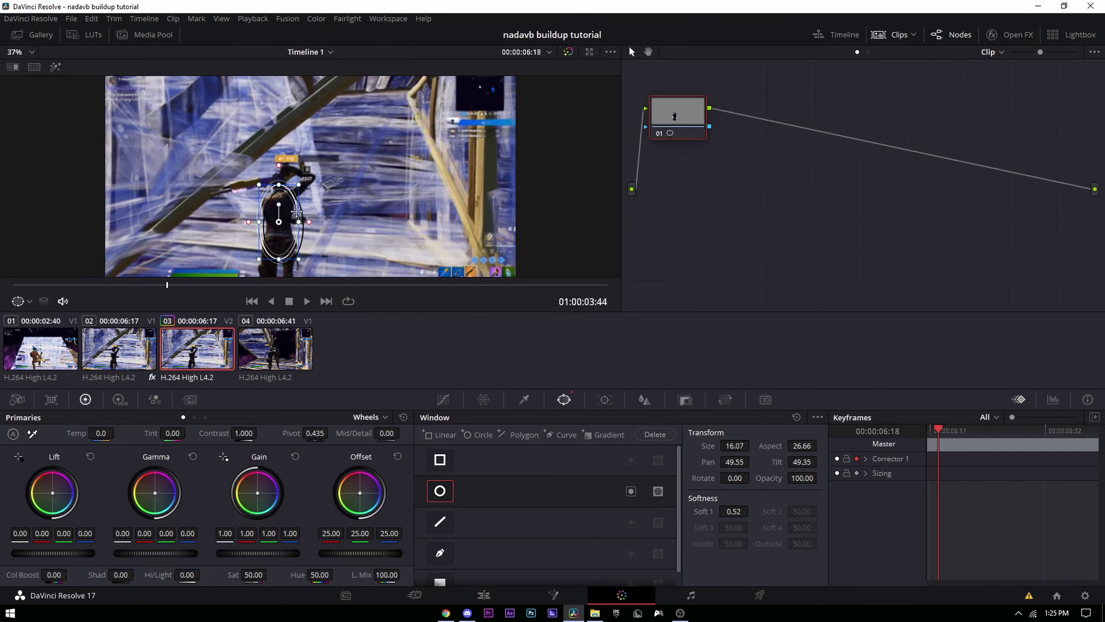
{"action": "left_click_drag", "start_coordinate": [279, 247], "coordinate": [278, 232]}
{"action": "key", "text": "Right"}
{"action": "key", "text": "Right"}
{"action": "key", "text": "Right"}
{"action": "key", "text": "Right"}
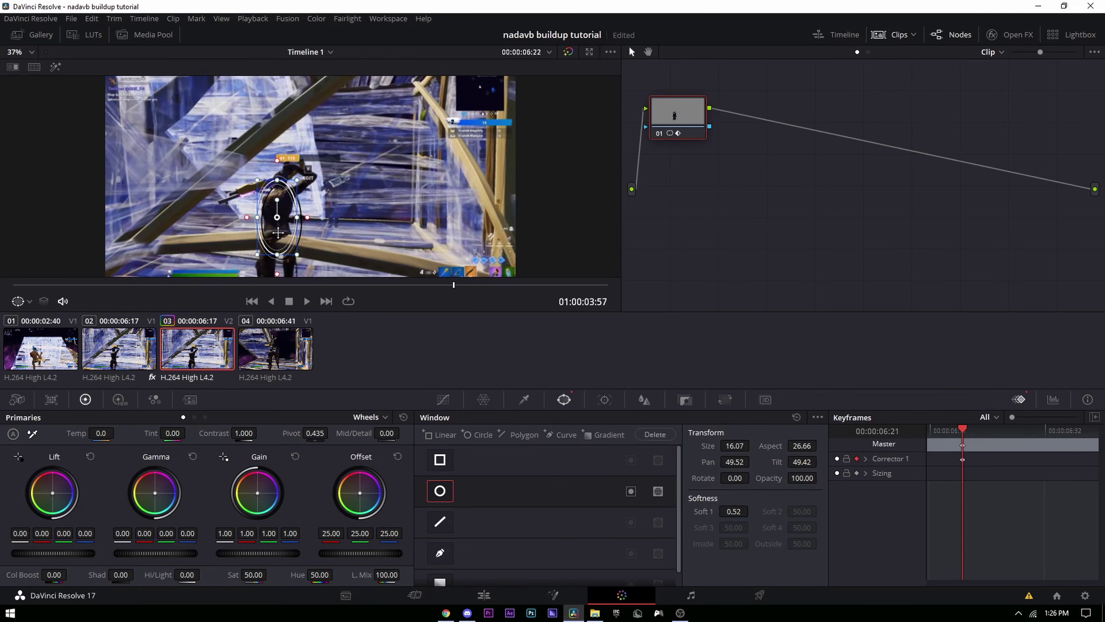
Keep advancing to the clip's end, keyframing the ellipse to follow the torso, reaching about pan 49.57 and tilt 49.49 at 01:00:04:04
{"action": "left_click_drag", "start_coordinate": [278, 232], "coordinate": [282, 226]}
{"action": "key", "text": "Right"}
{"action": "key", "text": "Right"}
{"action": "key", "text": "Right"}
{"action": "key", "text": "Right"}
{"action": "key", "text": "Right"}
{"action": "key", "text": "Right"}
{"action": "key", "text": "Right"}
{"action": "key", "text": "Right"}
{"action": "key", "text": "Right"}
{"action": "key", "text": "Right"}
{"action": "key", "text": "Right"}
{"action": "key", "text": "Right"}
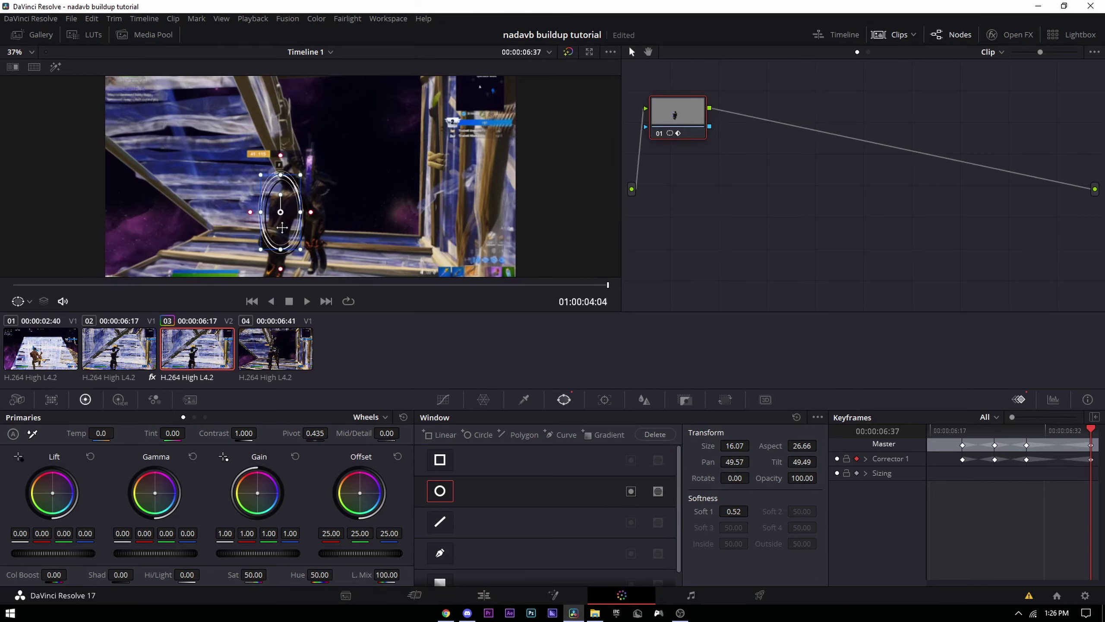
{"action": "key", "text": "Right"}
Return to the Edit page and play back and scrub the segment to check the masked copy
{"action": "left_click", "coordinate": [481, 595]}
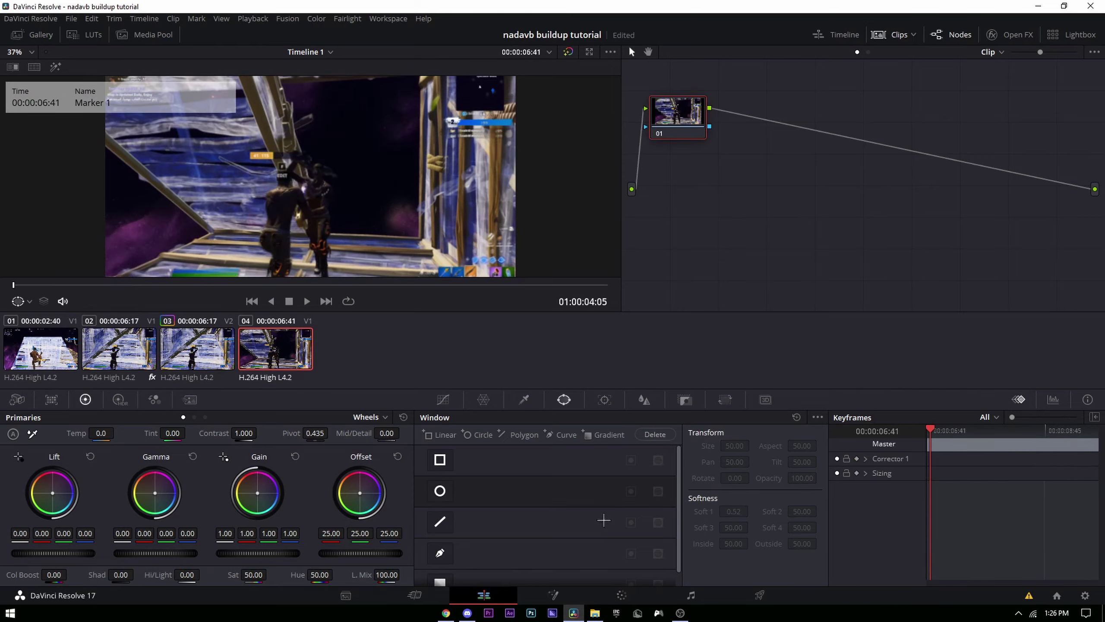
{"action": "left_click", "coordinate": [426, 428]}
{"action": "key", "text": "space"}
{"action": "key", "text": "space"}
{"action": "left_click_drag", "start_coordinate": [459, 421], "coordinate": [569, 416]}
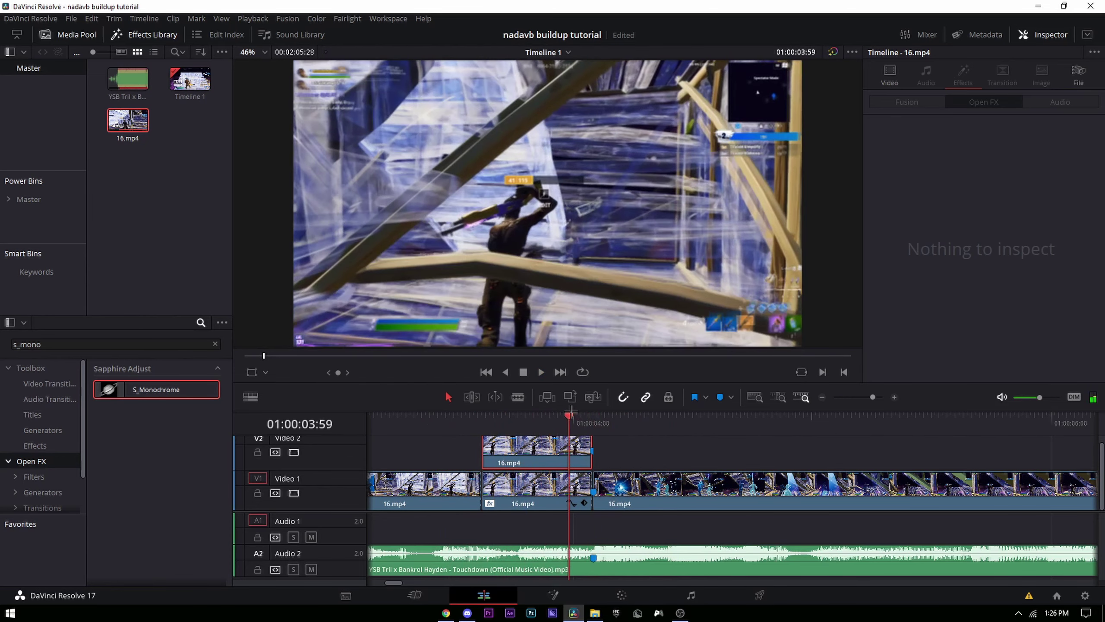
On the Color page, add an alpha output to the Video 2 copy's node graph and connect node 01's alpha to it
{"action": "left_click", "coordinate": [621, 595]}
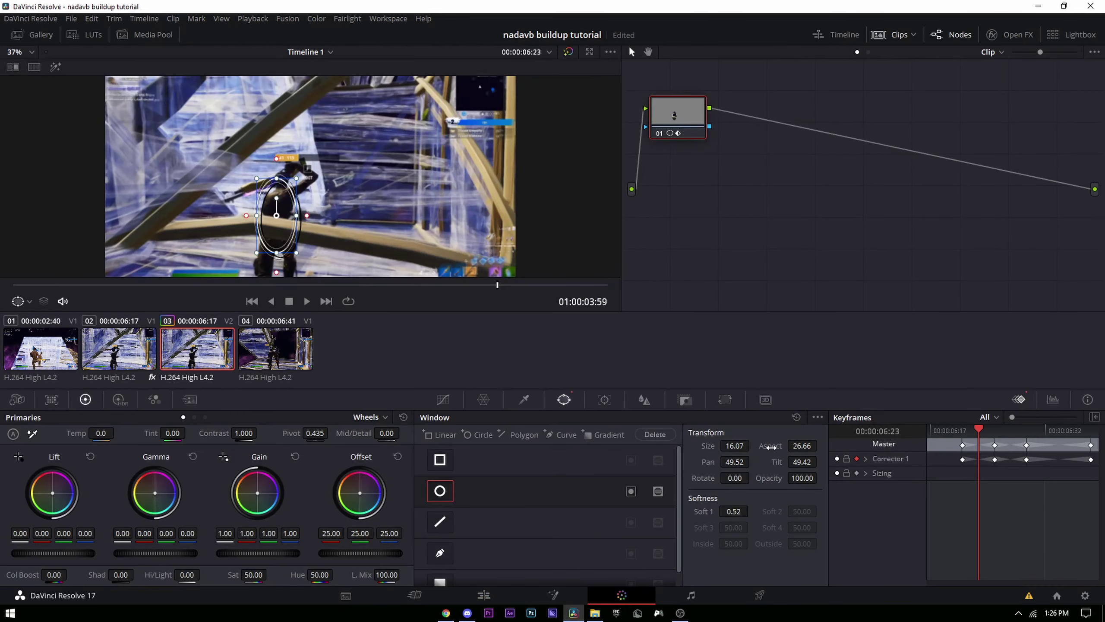
{"action": "right_click", "coordinate": [1077, 241]}
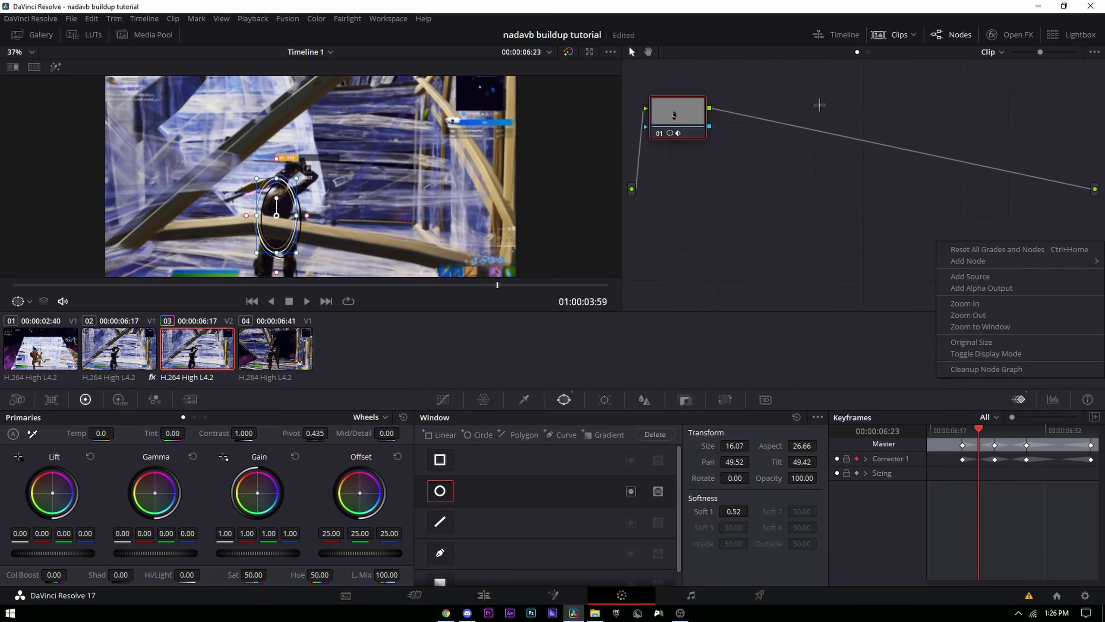
{"action": "left_click", "coordinate": [917, 105]}
{"action": "left_click", "coordinate": [938, 36]}
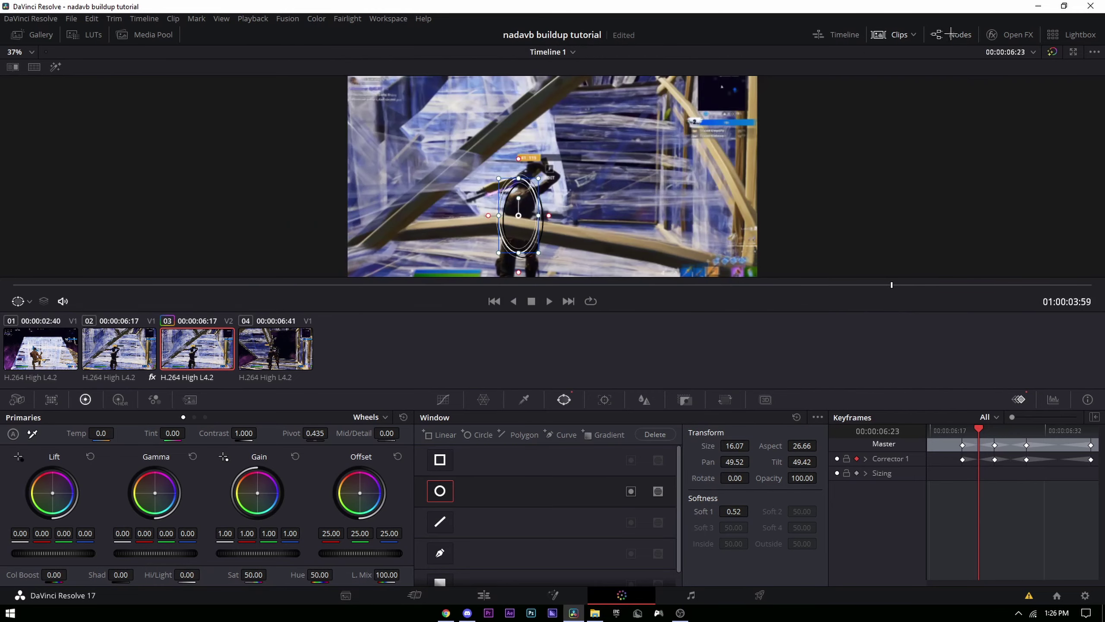
{"action": "left_click", "coordinate": [952, 34]}
{"action": "right_click", "coordinate": [937, 205]}
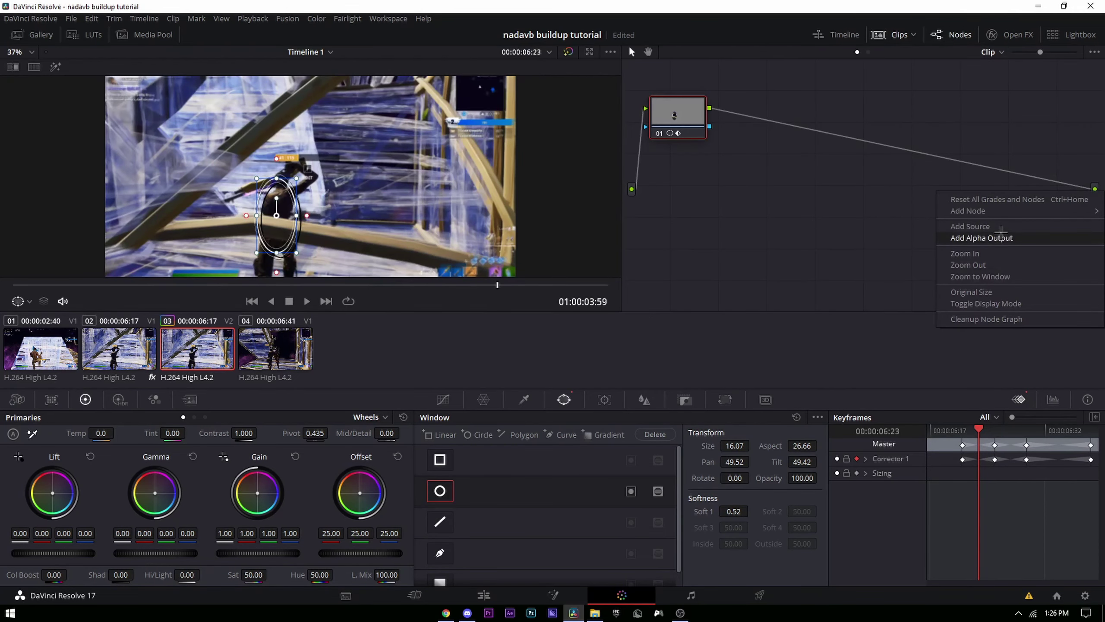
{"action": "left_click", "coordinate": [1000, 236]}
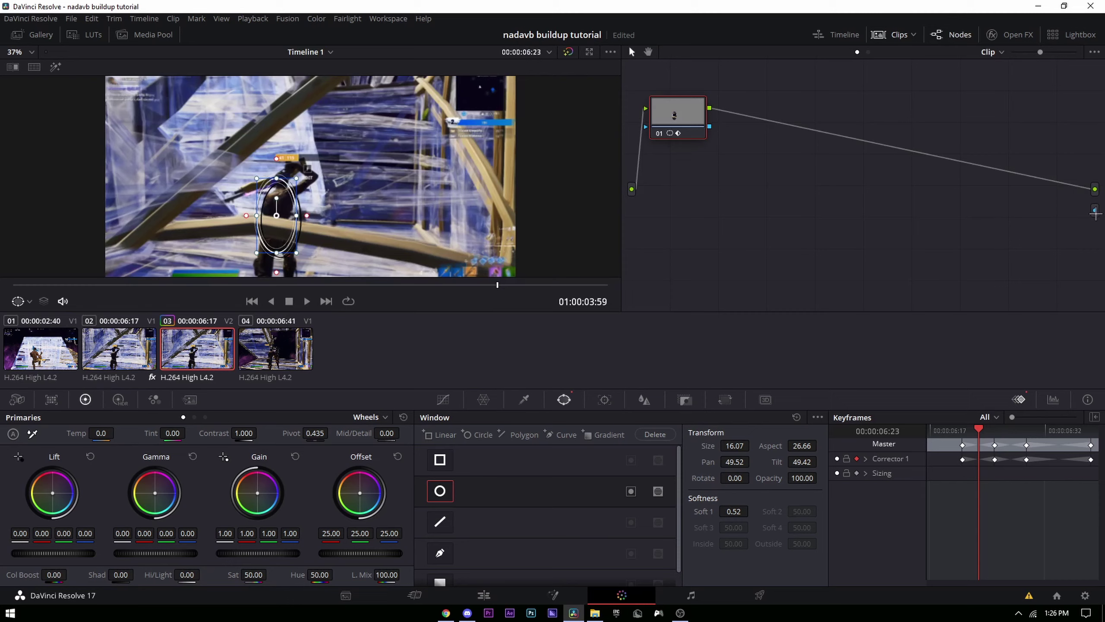
{"action": "left_click_drag", "start_coordinate": [710, 126], "coordinate": [1032, 199]}
{"action": "left_click_drag", "start_coordinate": [1096, 213], "coordinate": [1095, 211]}
Preview the colored character against the monochrome background on the Edit page, up to 01:00:04:00
{"action": "left_click", "coordinate": [484, 594]}
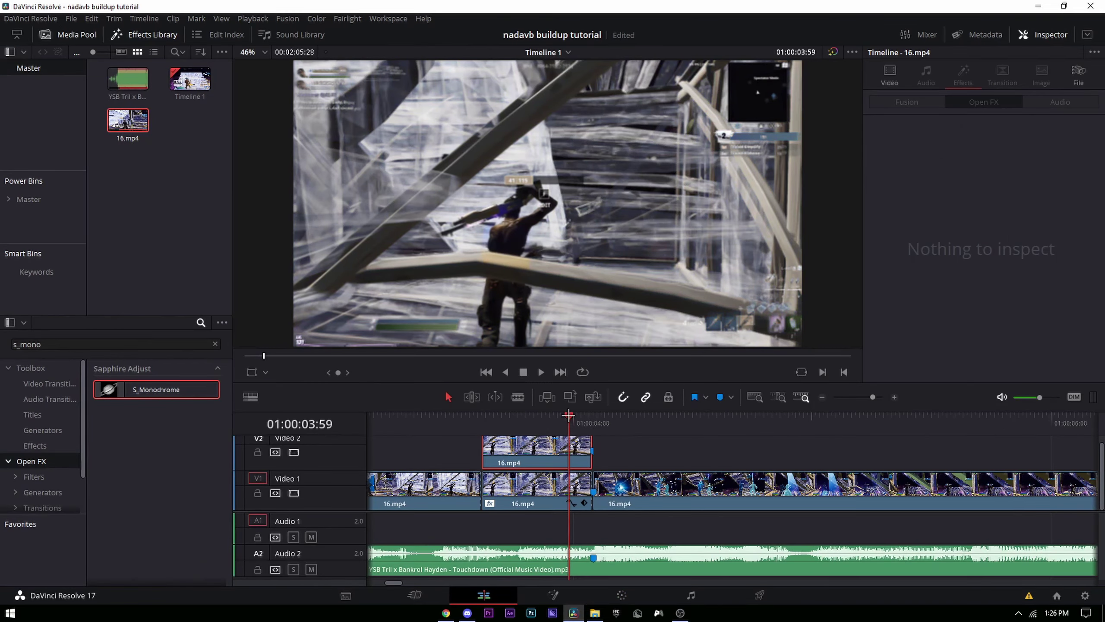
{"action": "mouse_move", "coordinate": [568, 415]}
{"action": "left_mouse_down"}
{"action": "mouse_move", "coordinate": [577, 415]}
{"action": "mouse_move", "coordinate": [467, 417]}
{"action": "mouse_move", "coordinate": [554, 422]}
{"action": "mouse_move", "coordinate": [573, 411]}
{"action": "left_mouse_up"}
{"action": "key", "text": "space"}
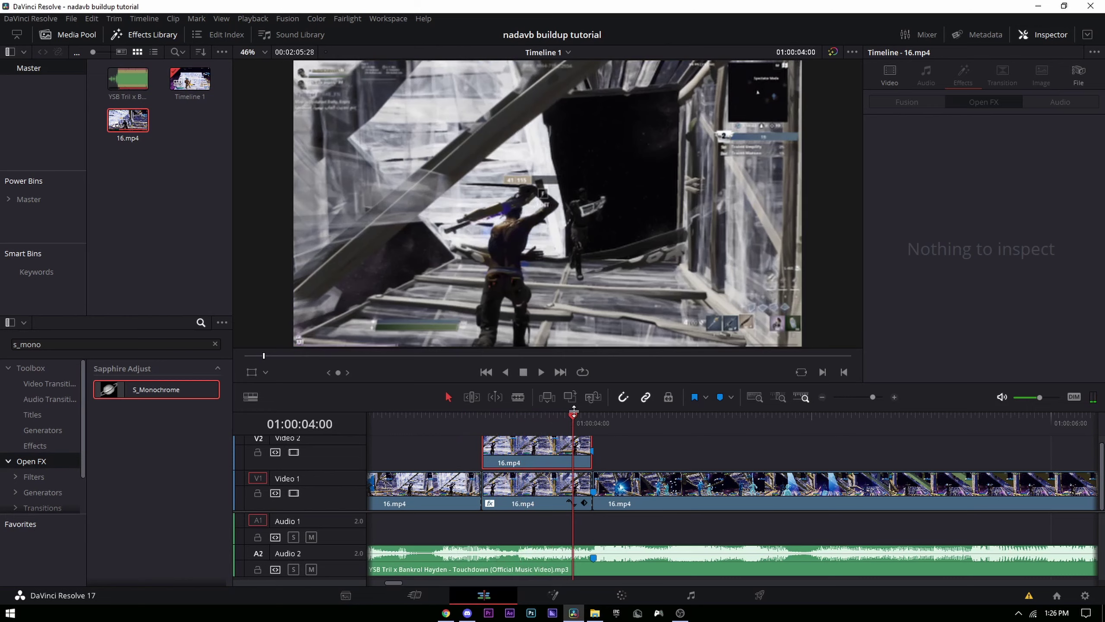
Find the S_Glow effect and apply it to the masked copy on Video 2
{"action": "left_click", "coordinate": [50, 342]}
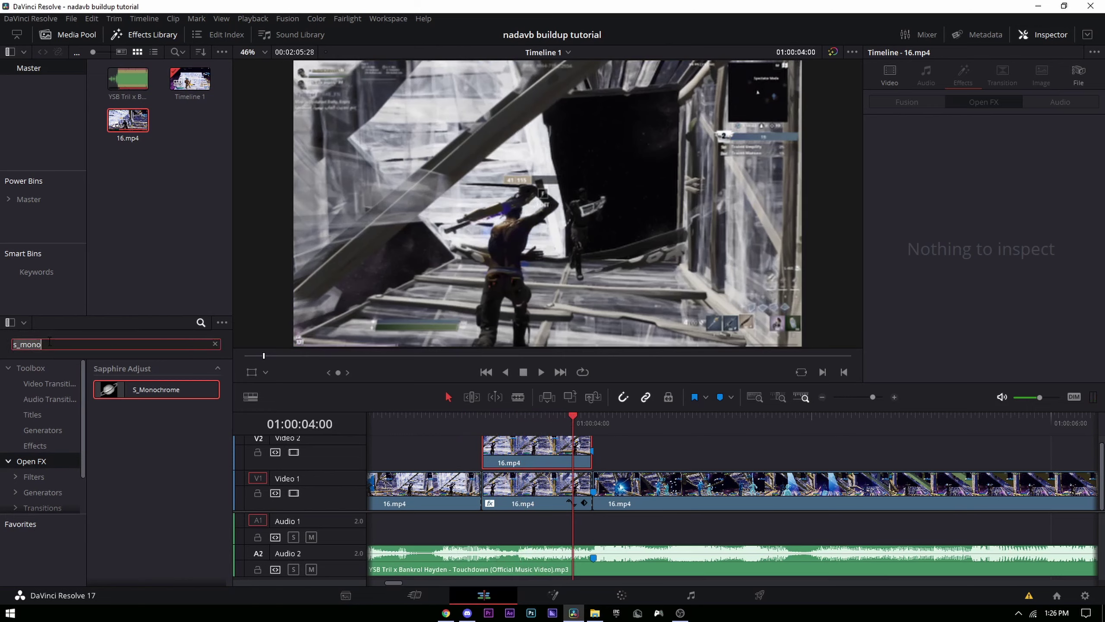
{"action": "type", "text": "s_glow"}
{"action": "left_click_drag", "start_coordinate": [144, 390], "coordinate": [545, 454]}
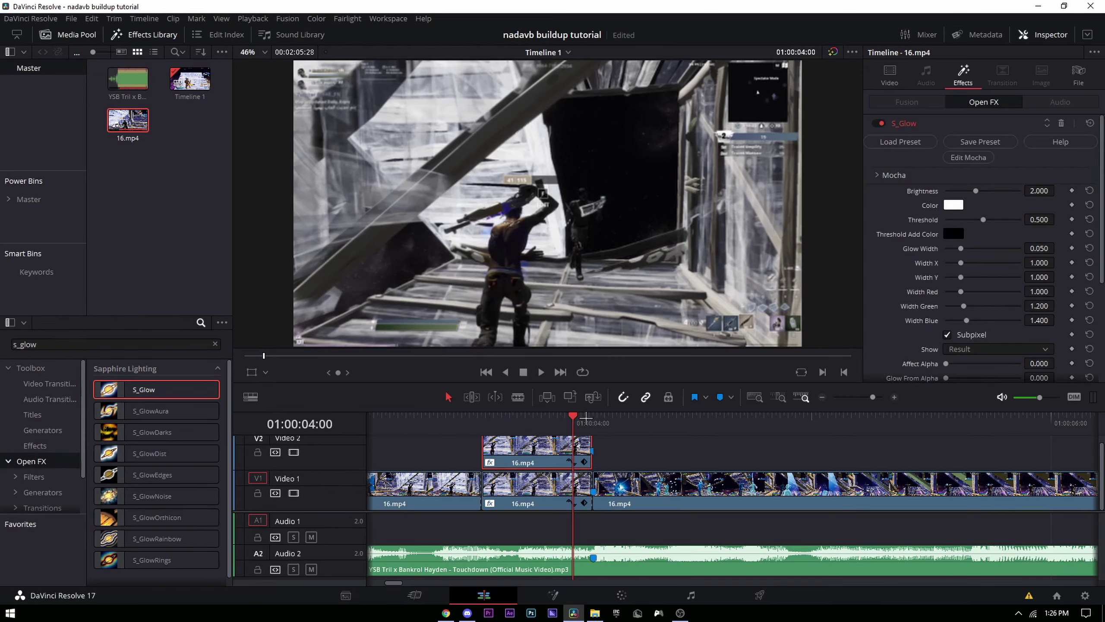
Change the S_Glow color to the blue-violet basic color and check the tint around 01:00:03:55
{"action": "mouse_move", "coordinate": [573, 410]}
{"action": "left_mouse_down"}
{"action": "mouse_move", "coordinate": [562, 415]}
{"action": "mouse_move", "coordinate": [583, 416]}
{"action": "left_mouse_up"}
{"action": "left_click", "coordinate": [529, 422]}
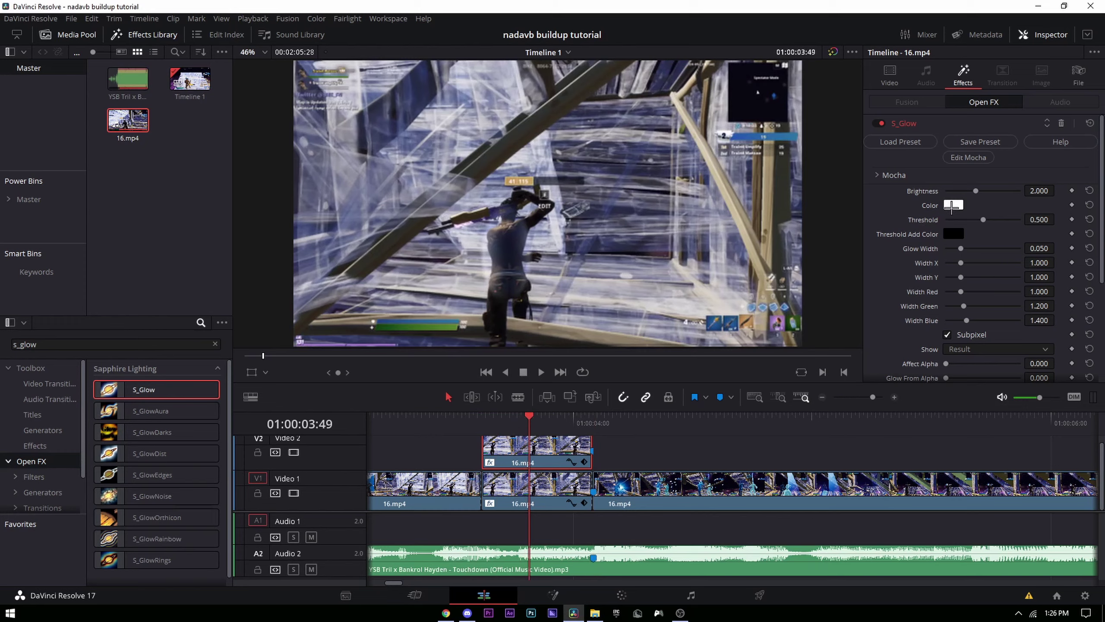
{"action": "left_click", "coordinate": [953, 205]}
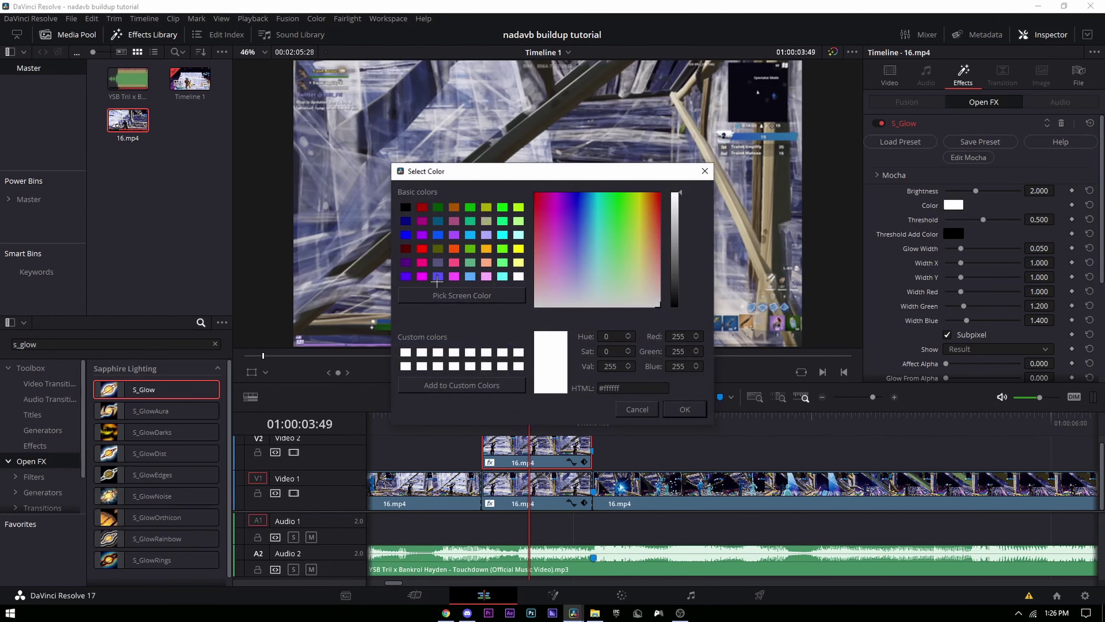
{"action": "left_click", "coordinate": [439, 277]}
{"action": "left_click", "coordinate": [675, 411]}
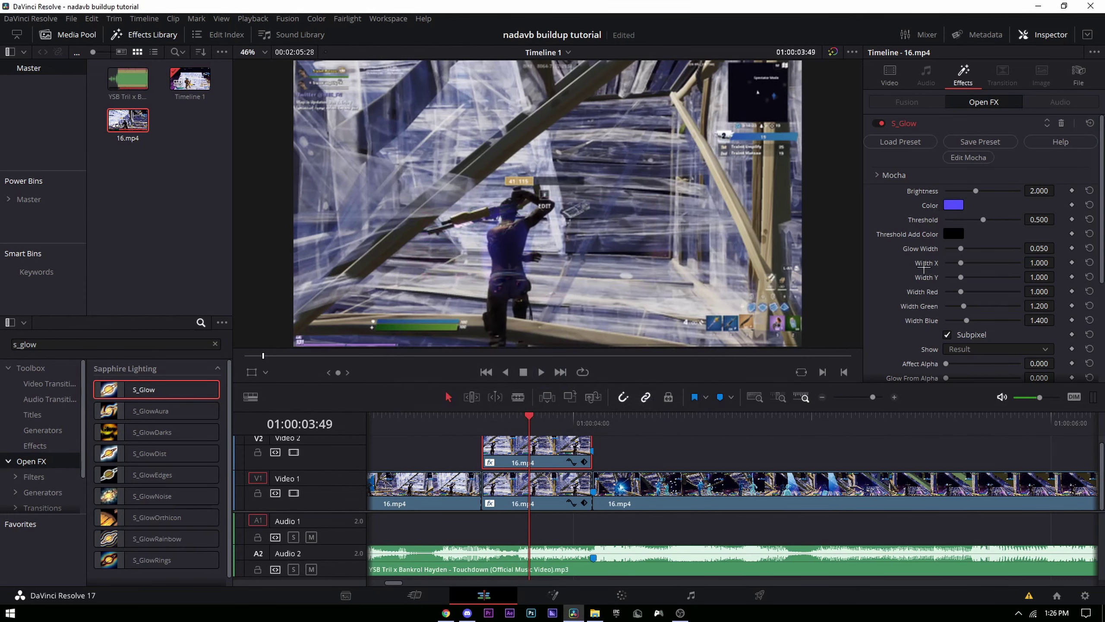
{"action": "left_click_drag", "start_coordinate": [537, 421], "coordinate": [553, 422]}
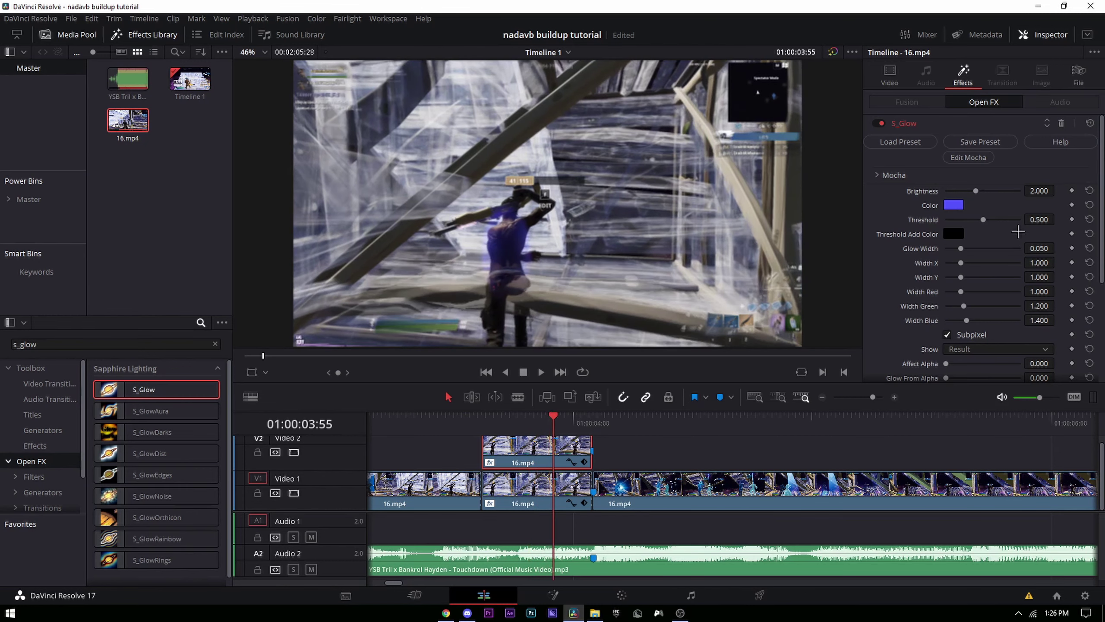
Set the S_Glow brightness to 1 and its threshold to 0.3
{"action": "left_click", "coordinate": [1038, 191]}
{"action": "type", "text": "1"}
{"action": "key", "text": "Return"}
{"action": "mouse_move", "coordinate": [984, 220]}
{"action": "left_mouse_down"}
{"action": "mouse_move", "coordinate": [1013, 219]}
{"action": "mouse_move", "coordinate": [965, 230]}
{"action": "mouse_move", "coordinate": [975, 230]}
{"action": "left_mouse_up"}
{"action": "type", "text": "0.3"}
{"action": "key", "text": "Return"}
{"action": "mouse_move", "coordinate": [965, 248]}
{"action": "left_mouse_down"}
{"action": "mouse_move", "coordinate": [1007, 247]}
{"action": "mouse_move", "coordinate": [967, 261]}
{"action": "left_mouse_up"}
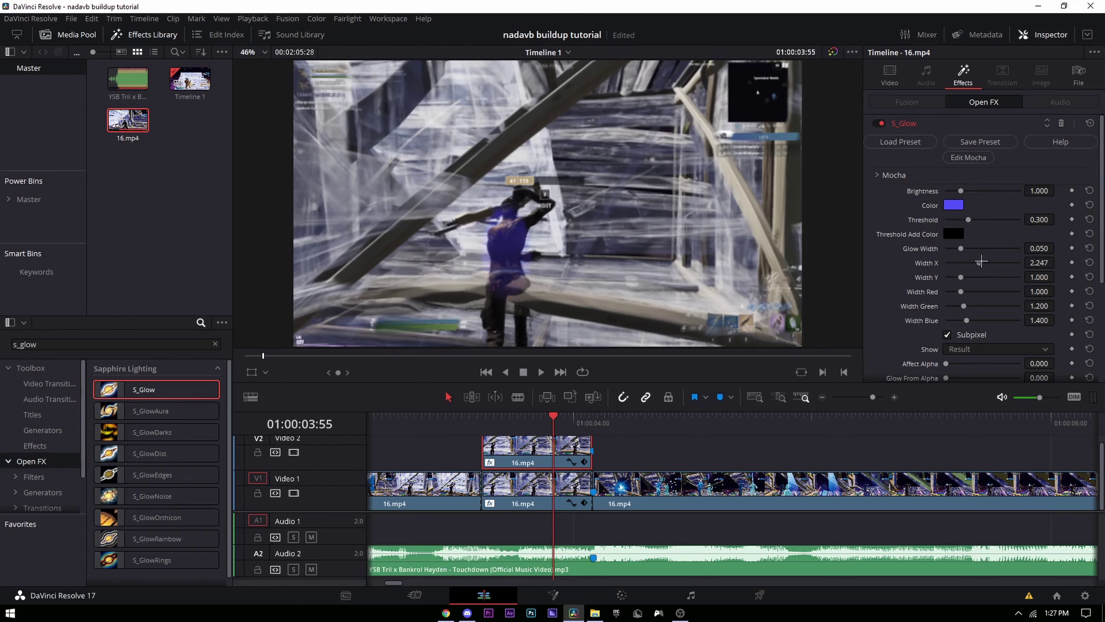
{"action": "scroll", "coordinate": [974, 306], "scroll_direction": "down", "scroll_amount": 4}
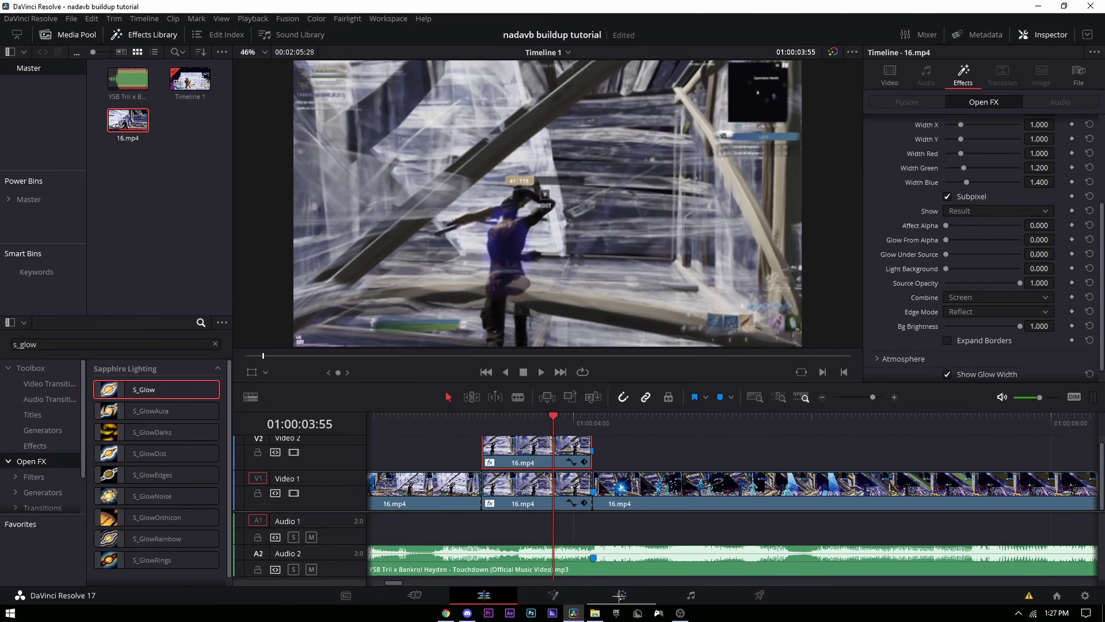
On the Color page, raise the ellipse mask's Soft 1 to 2.06 at the start of the Video 2 copy
{"action": "left_click", "coordinate": [622, 595]}
{"action": "left_click_drag", "start_coordinate": [948, 431], "coordinate": [930, 431]}
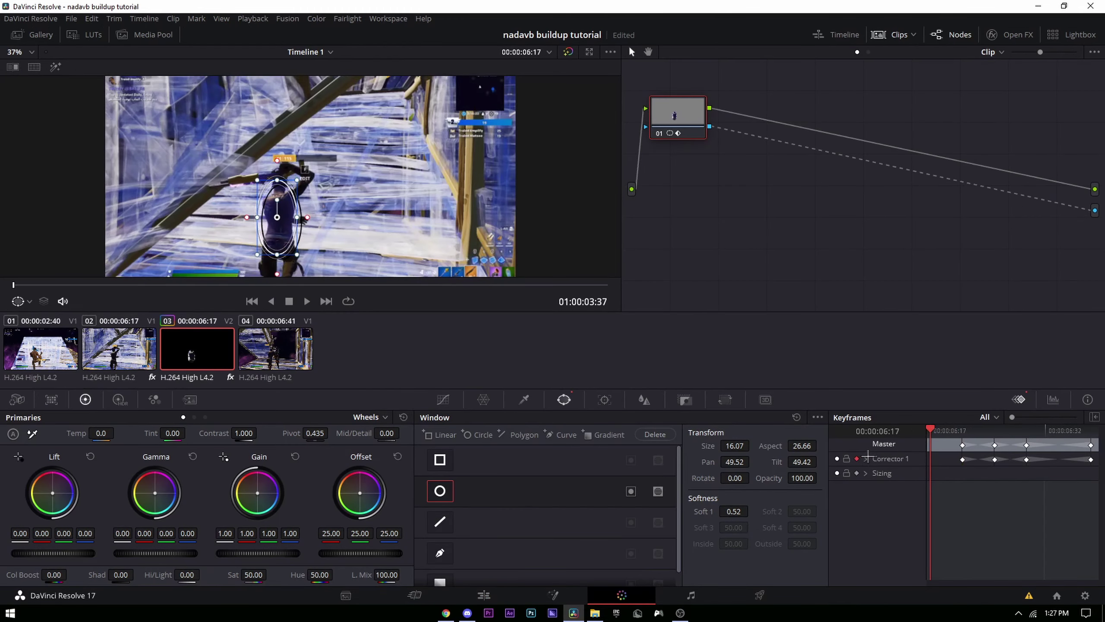
{"action": "left_click_drag", "start_coordinate": [730, 510], "coordinate": [752, 510]}
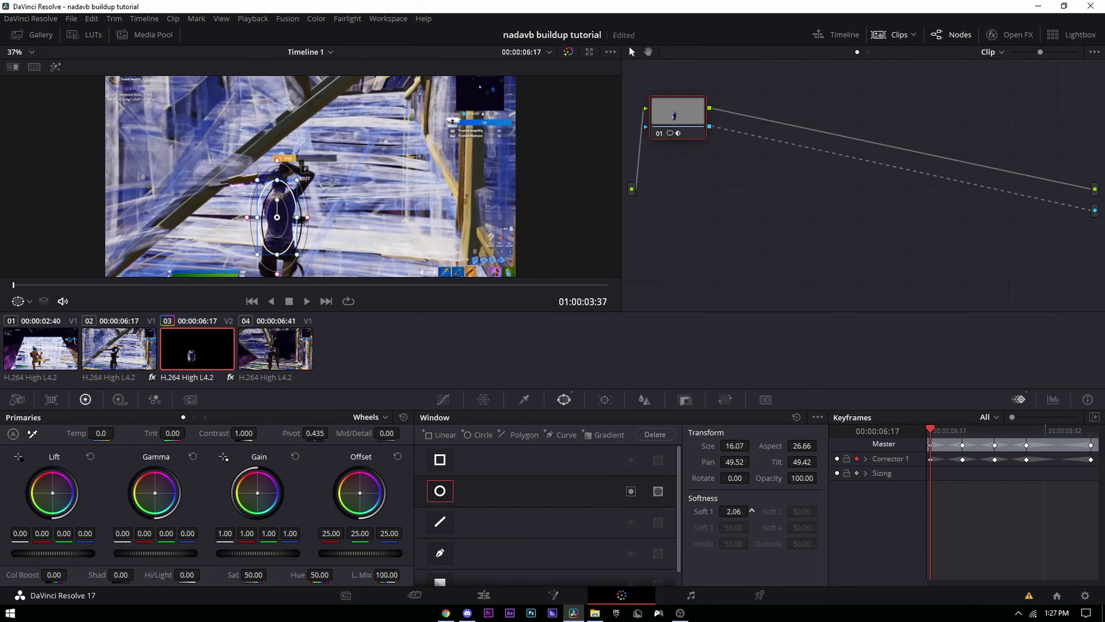
Return to the Edit page and play back the segment to check the softened mask and glow
{"action": "left_click", "coordinate": [484, 594]}
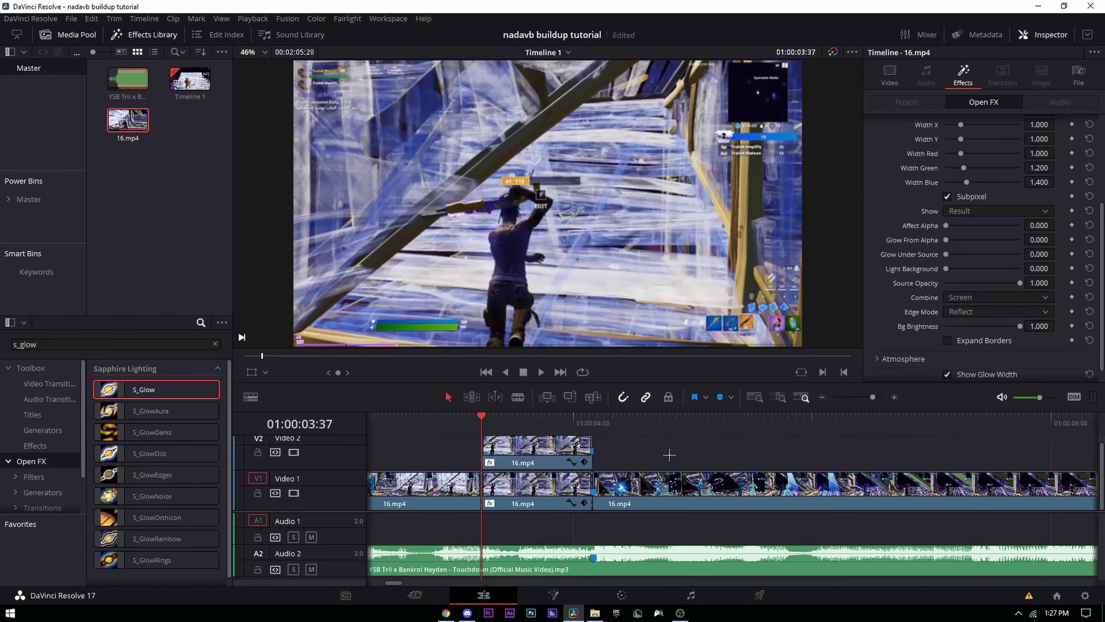
{"action": "left_click", "coordinate": [441, 414]}
{"action": "key", "text": "space"}
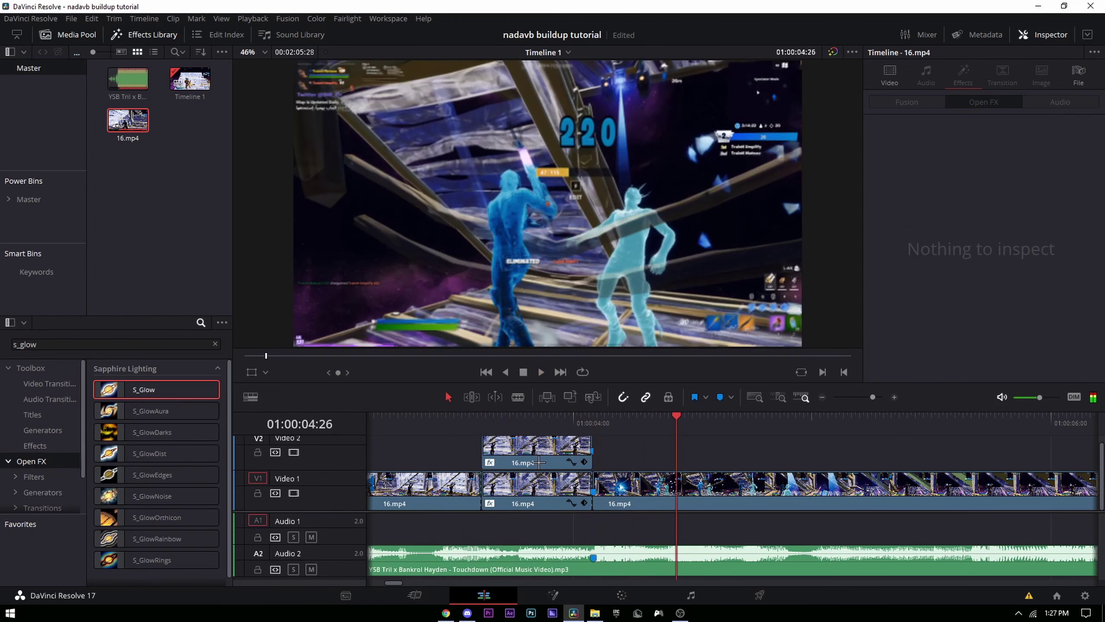
Set the S_Glow brightness on the Video 2 copy to 1.5, checking it at 01:00:03:49
{"action": "left_click", "coordinate": [499, 451]}
{"action": "left_click", "coordinate": [530, 423]}
{"action": "scroll", "coordinate": [566, 463], "scroll_direction": "up", "scroll_amount": 1}
{"action": "scroll", "coordinate": [576, 455], "scroll_direction": "down", "scroll_amount": 1}
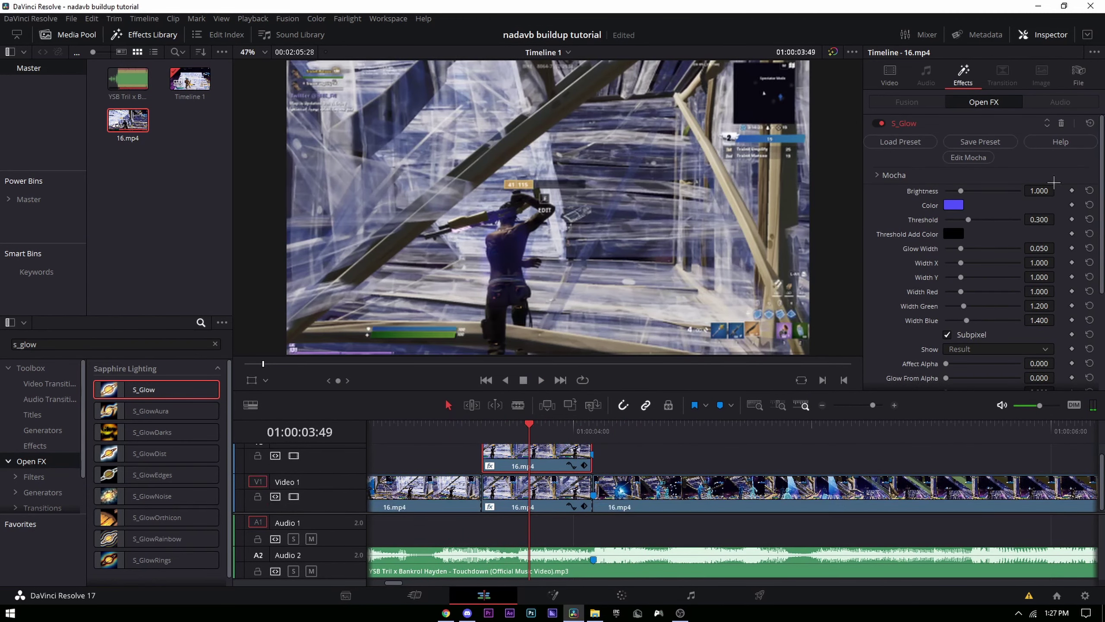
{"action": "double_click", "coordinate": [1029, 194]}
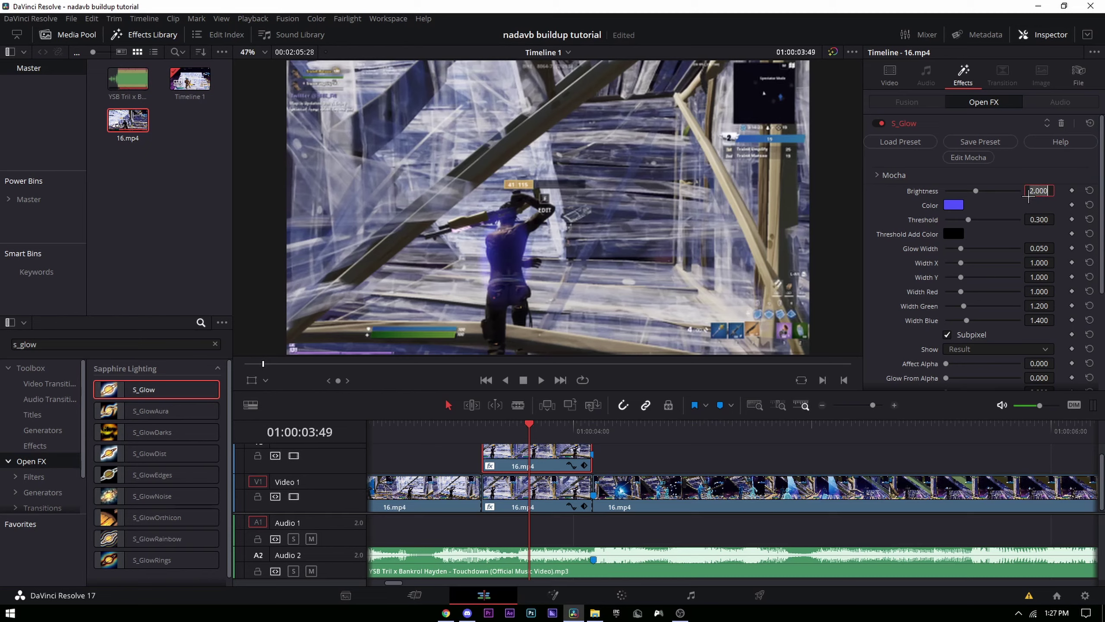
{"action": "type", "text": "1.5"}
{"action": "key", "text": "Return"}
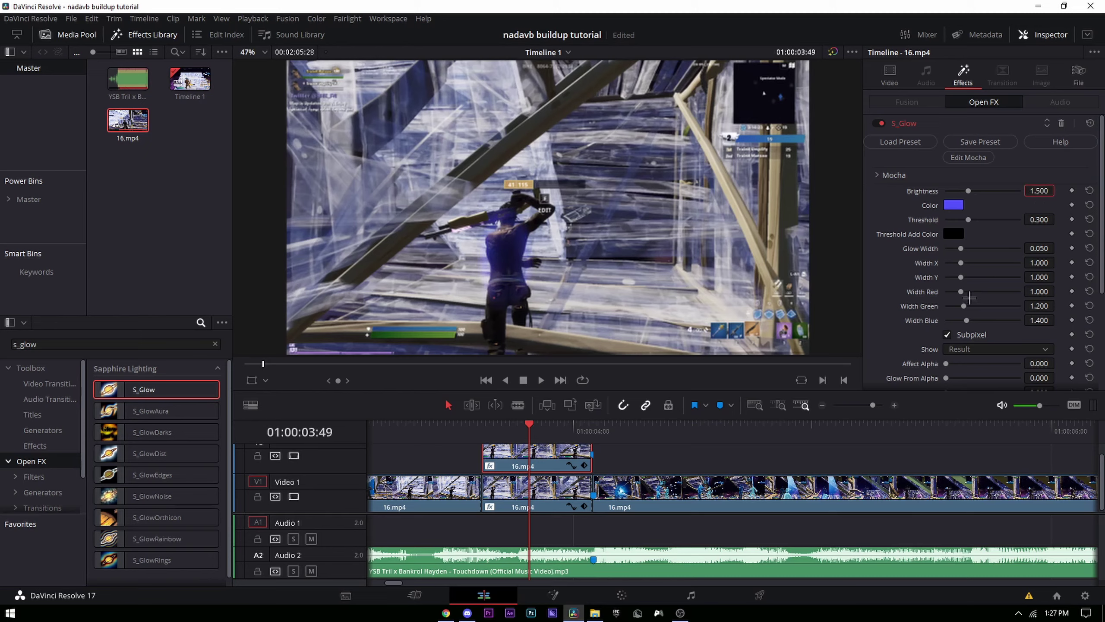
Try raising Glow From Alpha on S_Glow to about 0.42
{"action": "scroll", "coordinate": [899, 310], "scroll_direction": "down", "scroll_amount": 3}
{"action": "scroll", "coordinate": [879, 278], "scroll_direction": "down", "scroll_amount": 2}
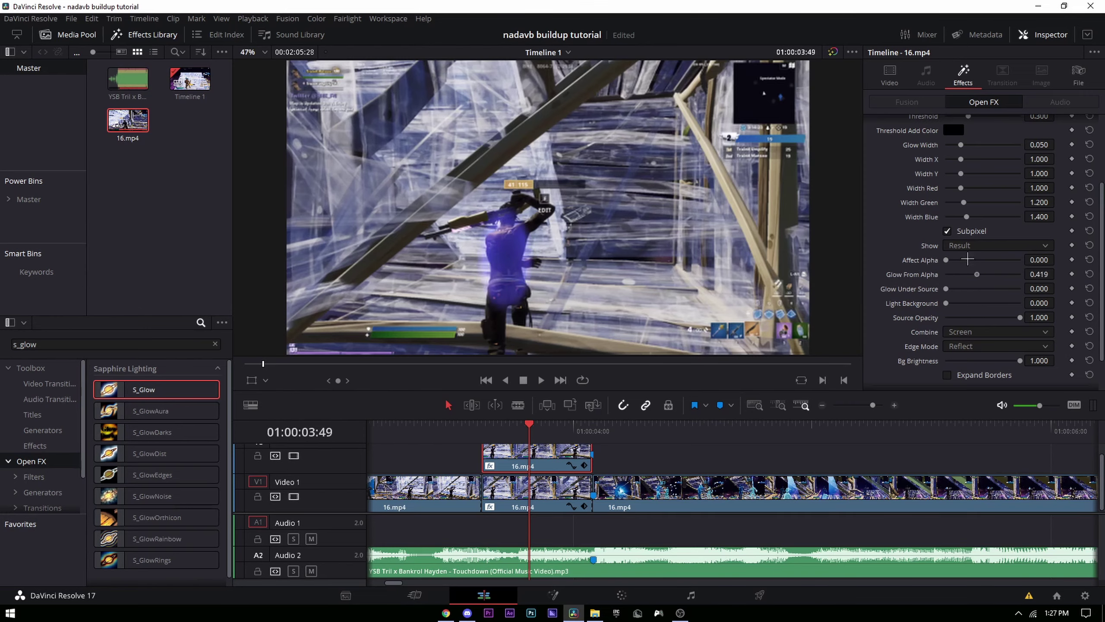
{"action": "scroll", "coordinate": [862, 259], "scroll_direction": "down", "scroll_amount": 1}
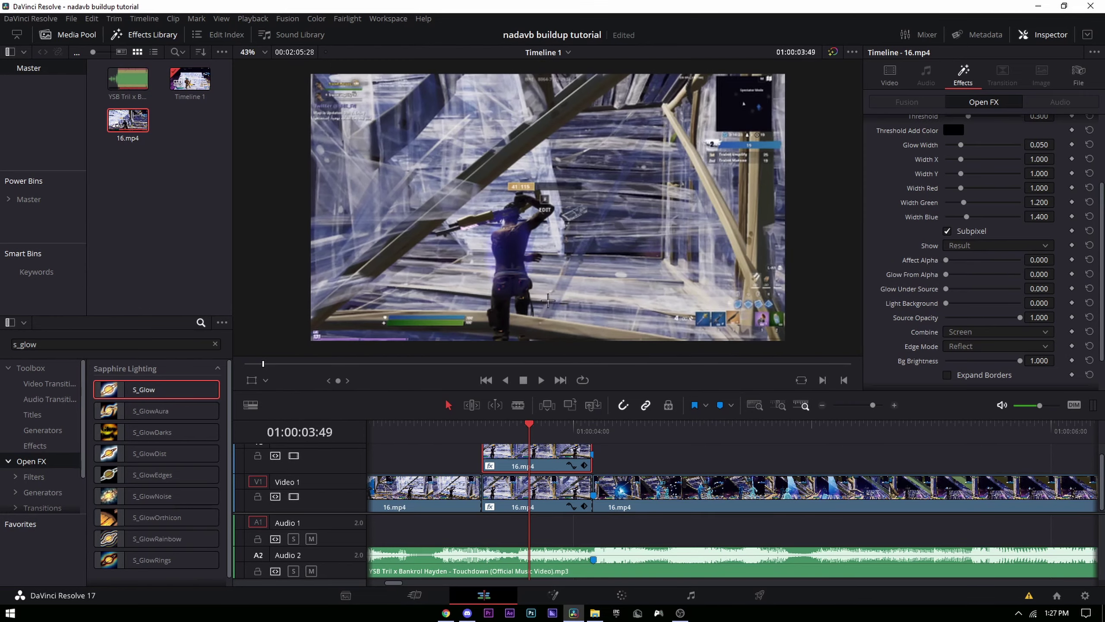
Keyframe the S_Glow brightness at 0 on the copy's first frame, 01:00:03:37
{"action": "left_click", "coordinate": [482, 425]}
{"action": "scroll", "coordinate": [900, 285], "scroll_direction": "up", "scroll_amount": 5}
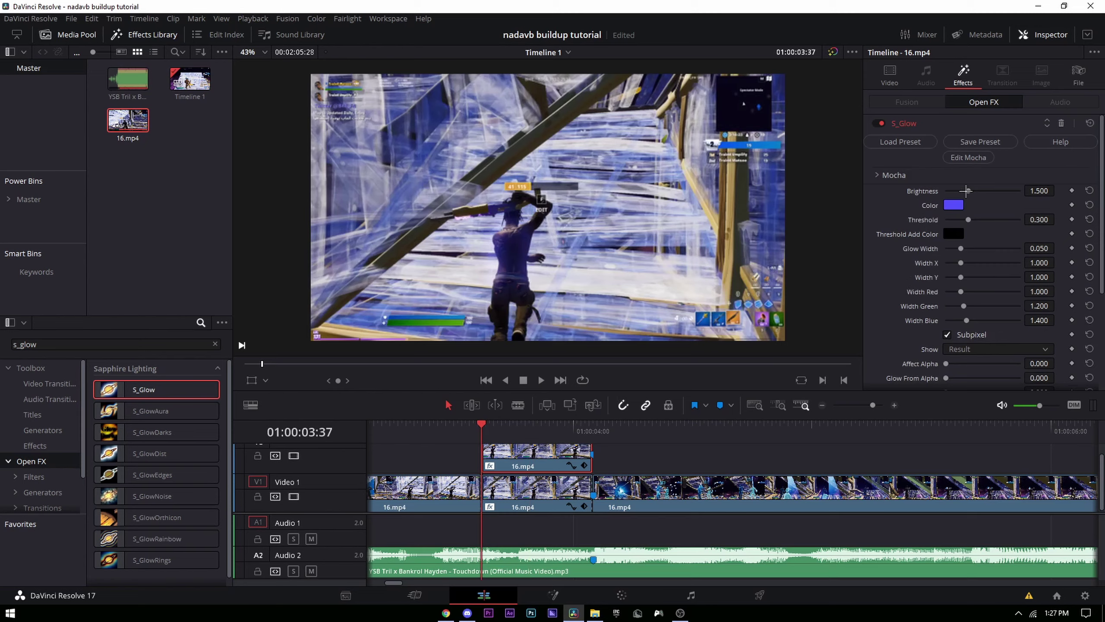
{"action": "left_click_drag", "start_coordinate": [965, 190], "coordinate": [946, 191]}
Advance six frames to 01:00:03:43 and keyframe the S_Glow brightness at 1.5
{"action": "key", "text": "Right"}
{"action": "key", "text": "Right"}
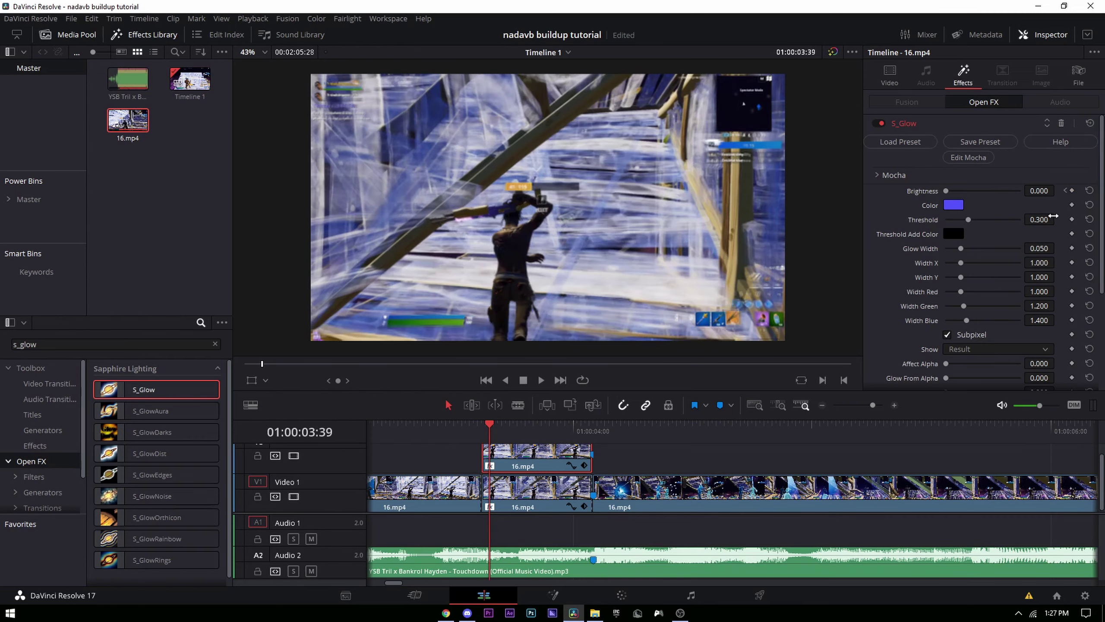
{"action": "key", "text": "Right"}
{"action": "key", "text": "Right"}
{"action": "key", "text": "Right"}
{"action": "key", "text": "Right"}
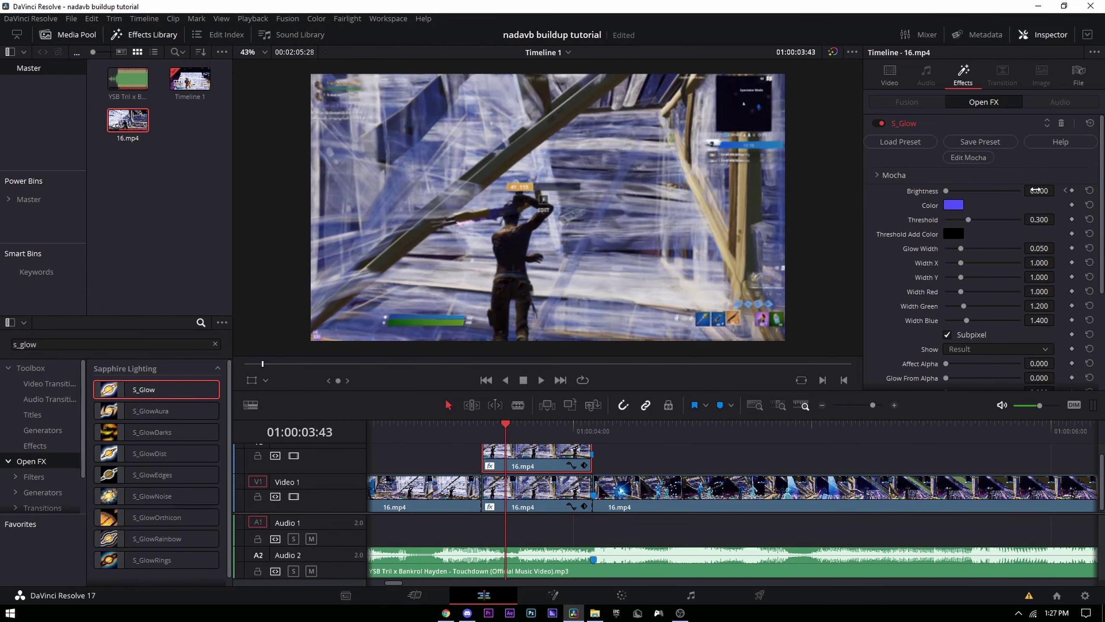
{"action": "left_click", "coordinate": [1036, 191]}
{"action": "type", "text": "1.5"}
{"action": "key", "text": "Return"}
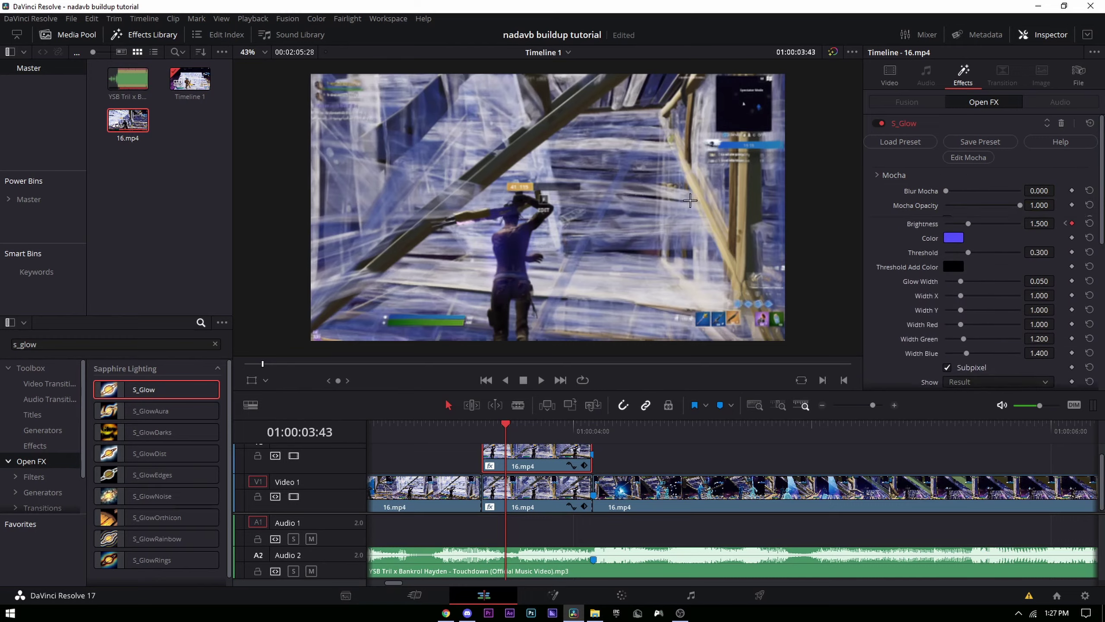
Play back and scrub the segment up to 01:00:04:01 to check the glow fading in
{"action": "key", "text": "space"}
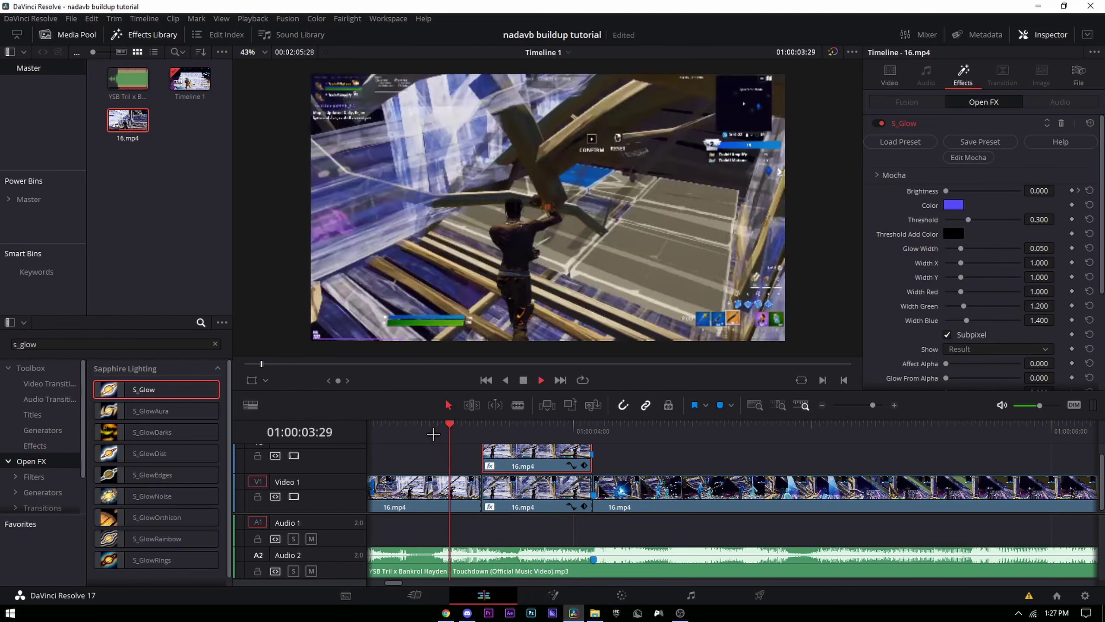
{"action": "left_click", "coordinate": [435, 430]}
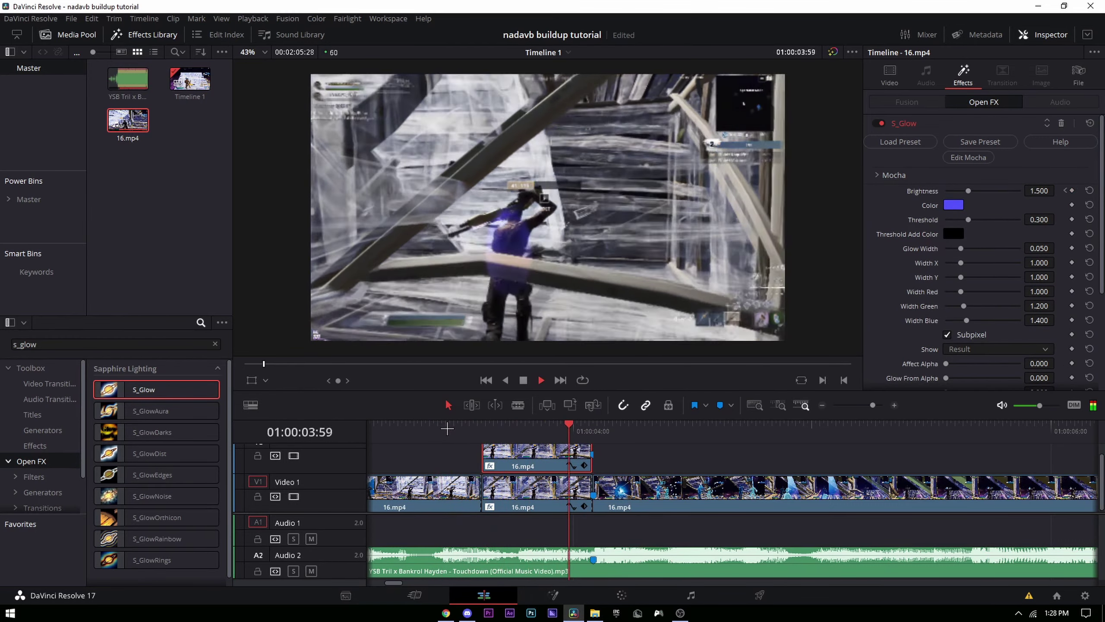
{"action": "left_click", "coordinate": [465, 422]}
{"action": "left_click_drag", "start_coordinate": [465, 423], "coordinate": [577, 416]}
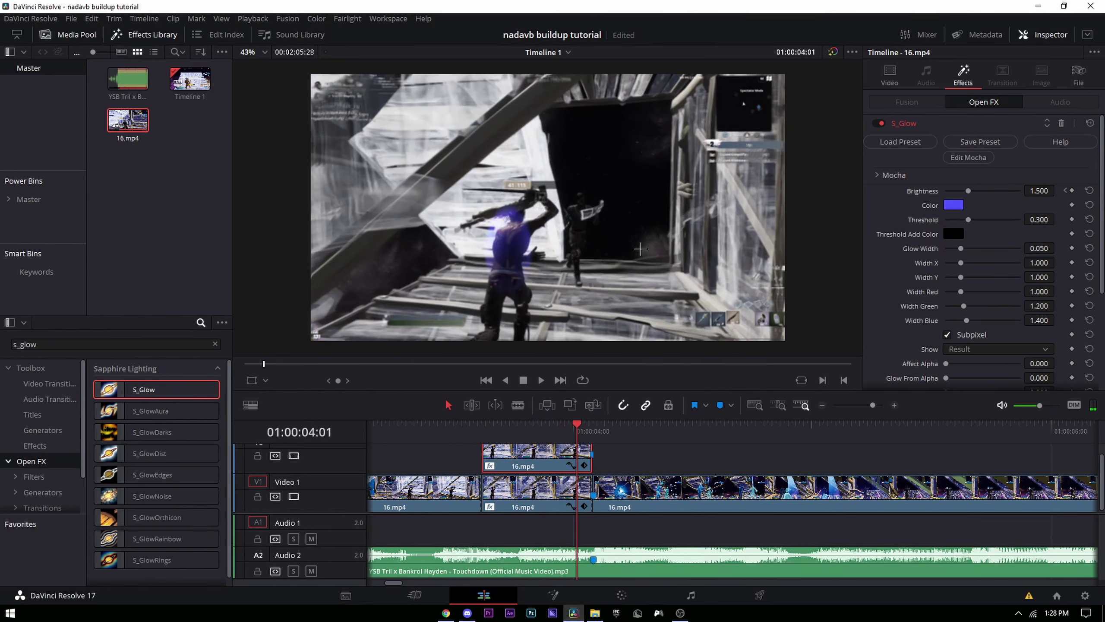
Add an Adjustment Clip on a new track above the Video 2 copy, starting where the copy starts
{"action": "scroll", "coordinate": [436, 496], "scroll_direction": "up", "scroll_amount": 1}
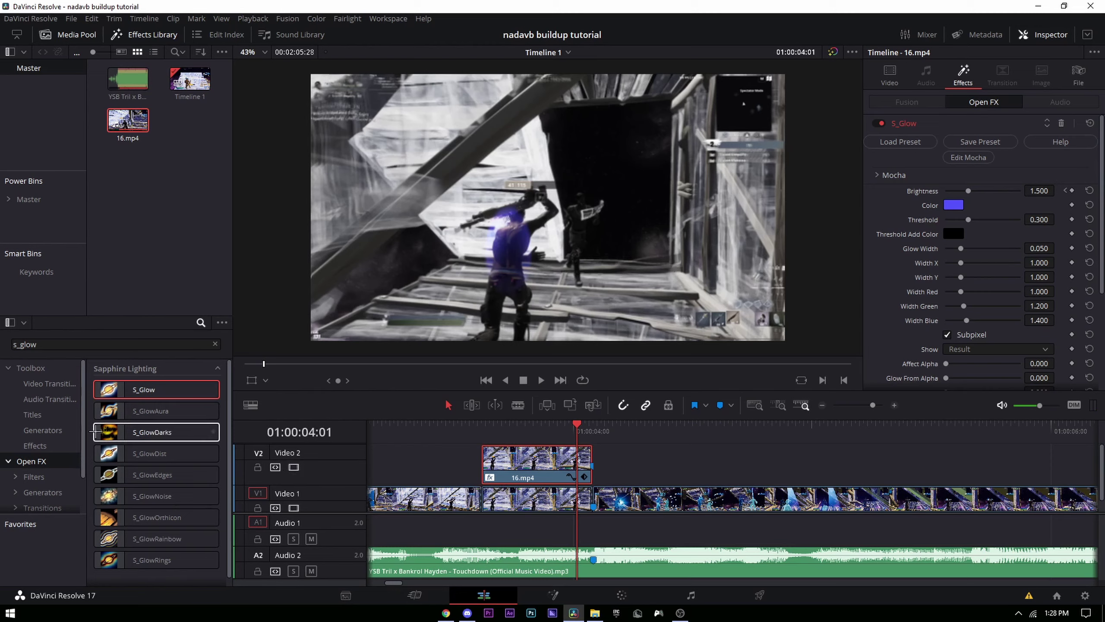
{"action": "left_click", "coordinate": [35, 445]}
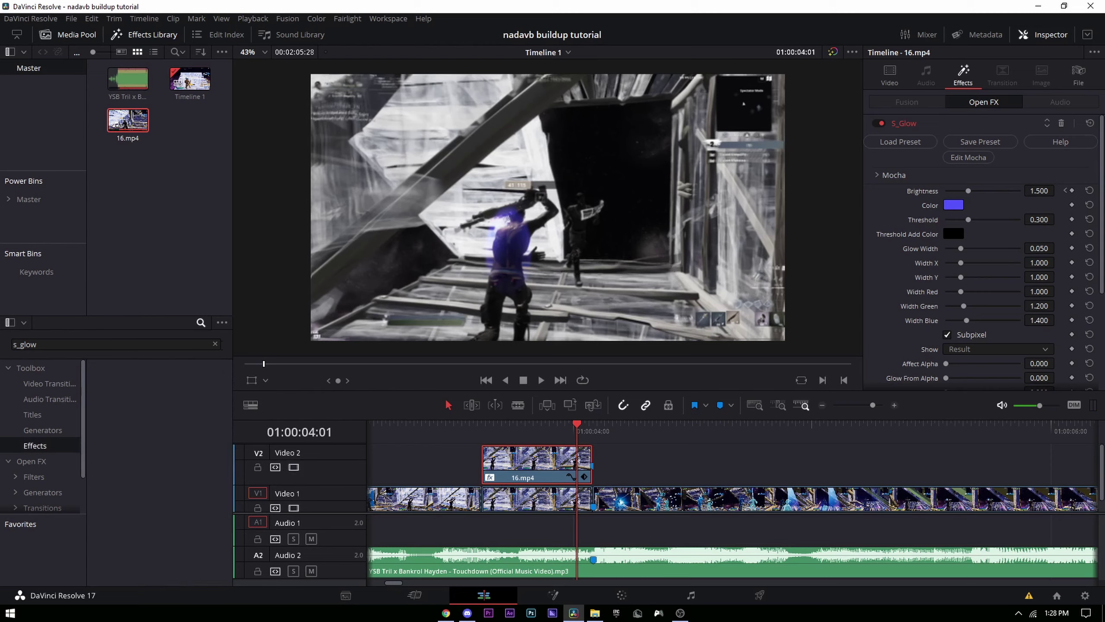
{"action": "left_click", "coordinate": [215, 343]}
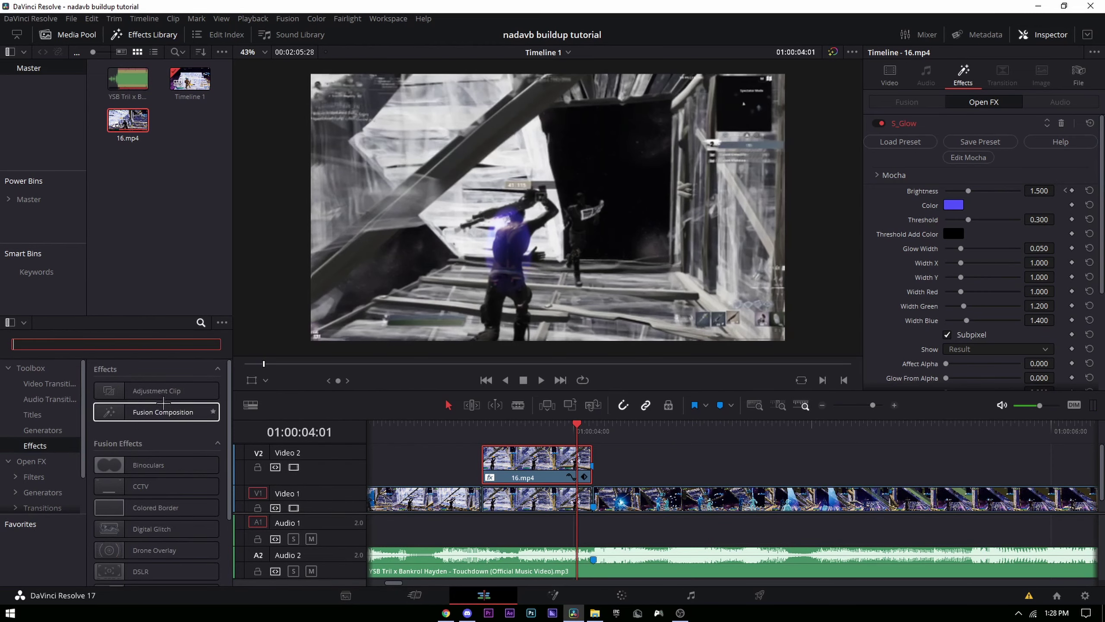
{"action": "left_click_drag", "start_coordinate": [157, 391], "coordinate": [521, 456]}
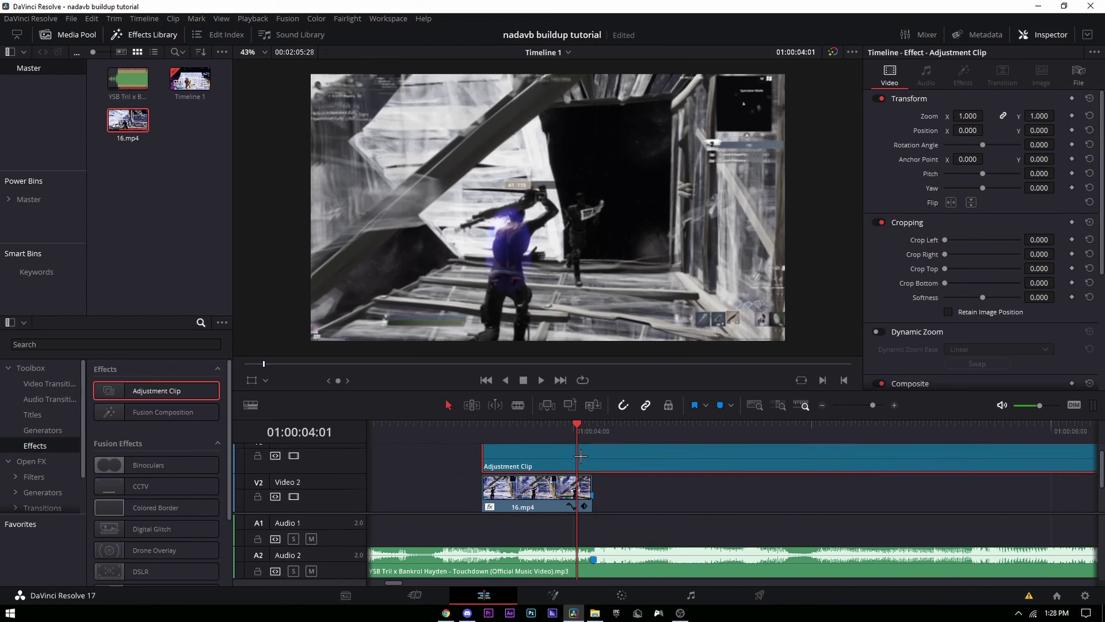
Cut the adjustment clip where the Video 2 copy ends and delete the remainder
{"action": "key", "text": "b"}
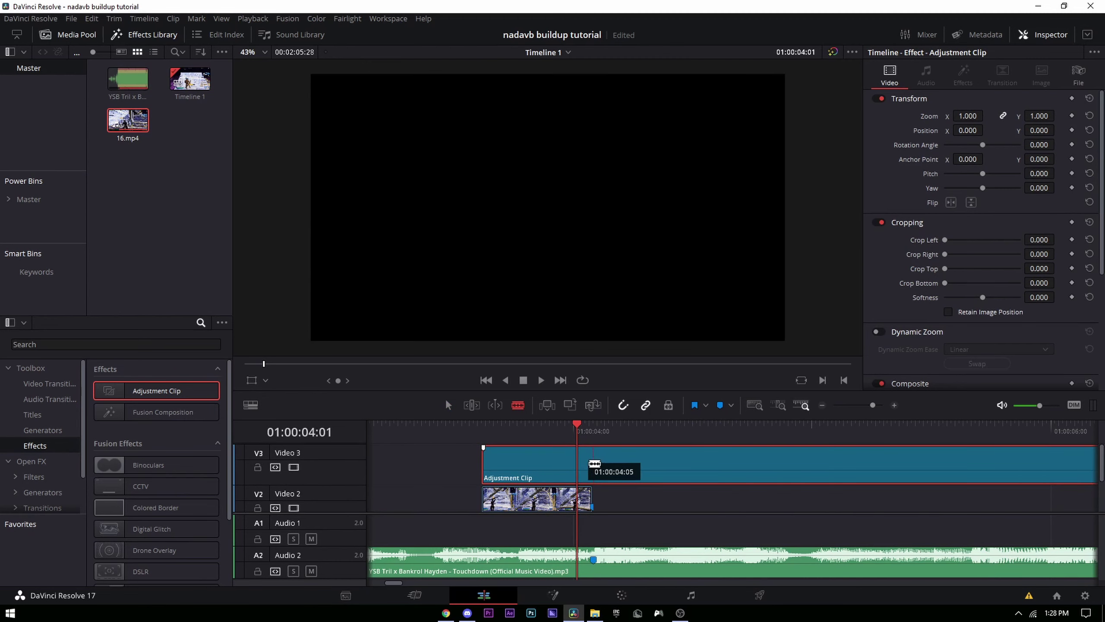
{"action": "left_click", "coordinate": [592, 463]}
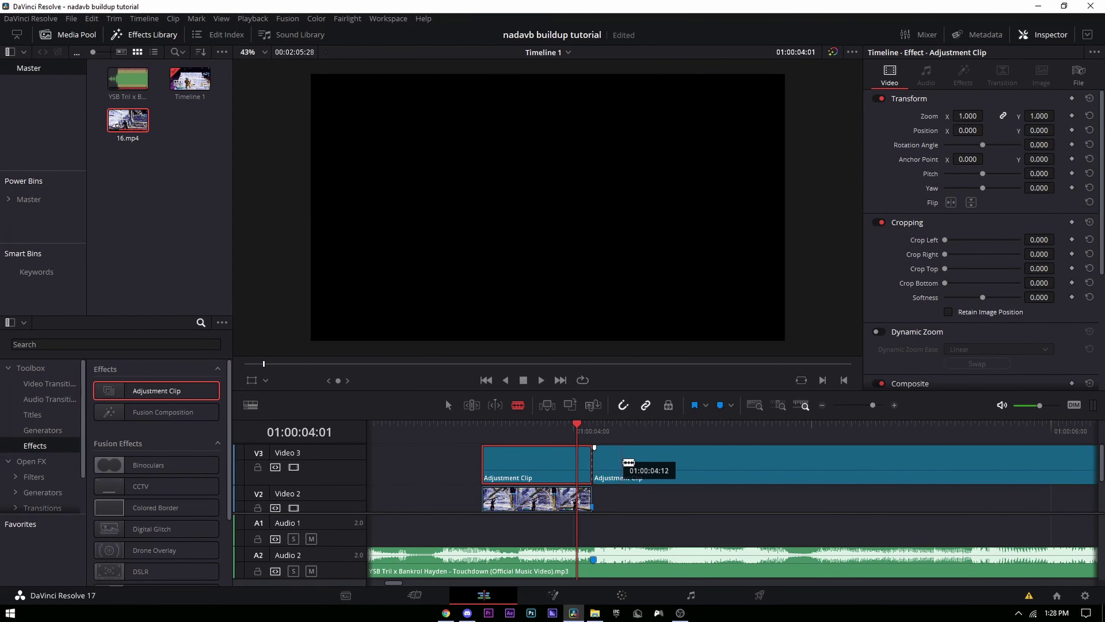
{"action": "key", "text": "a"}
{"action": "left_click", "coordinate": [638, 458]}
{"action": "key", "text": "Delete"}
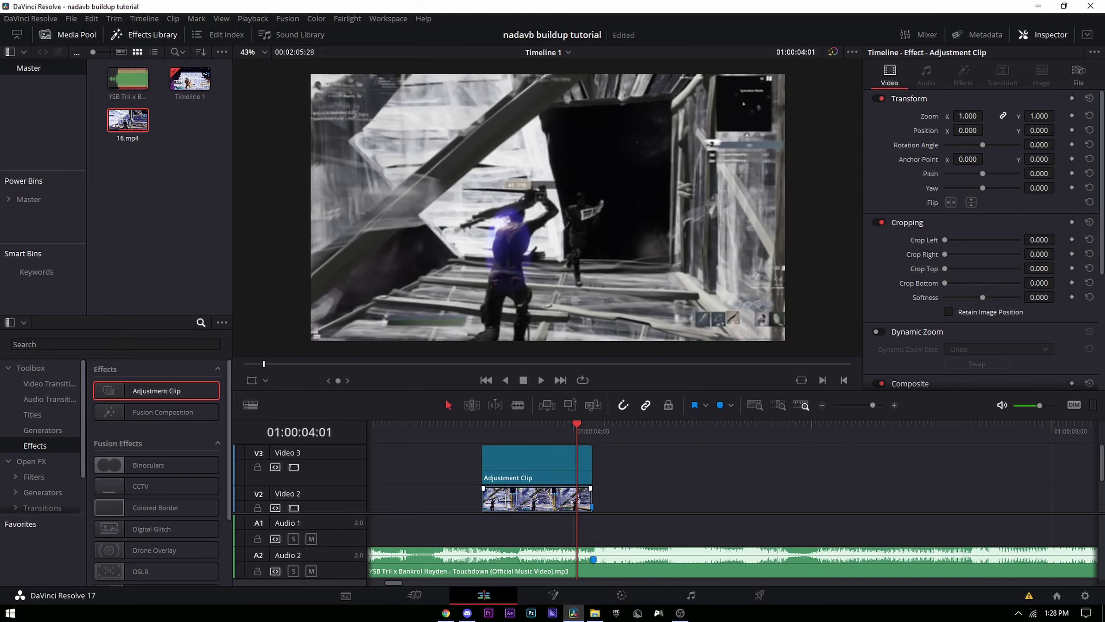
Place the playhead at 01:00:03:46 and open the adjustment clip on the Fusion page
{"action": "scroll", "coordinate": [488, 461], "scroll_direction": "down", "scroll_amount": 1}
{"action": "left_click_drag", "start_coordinate": [477, 423], "coordinate": [517, 425]}
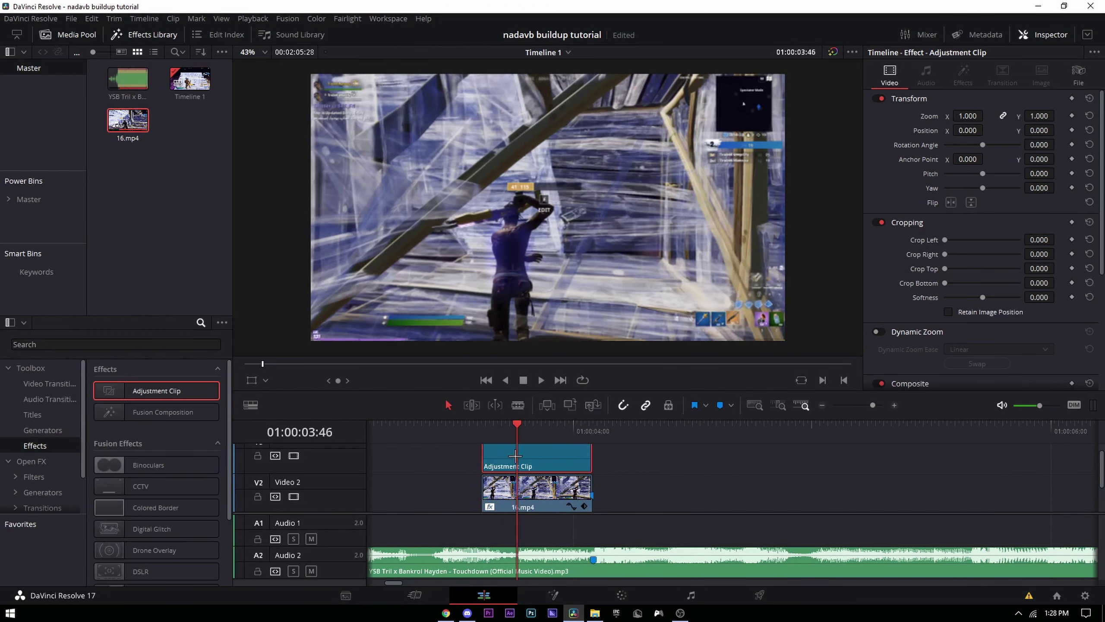
{"action": "left_click", "coordinate": [538, 455]}
{"action": "left_click", "coordinate": [553, 595]}
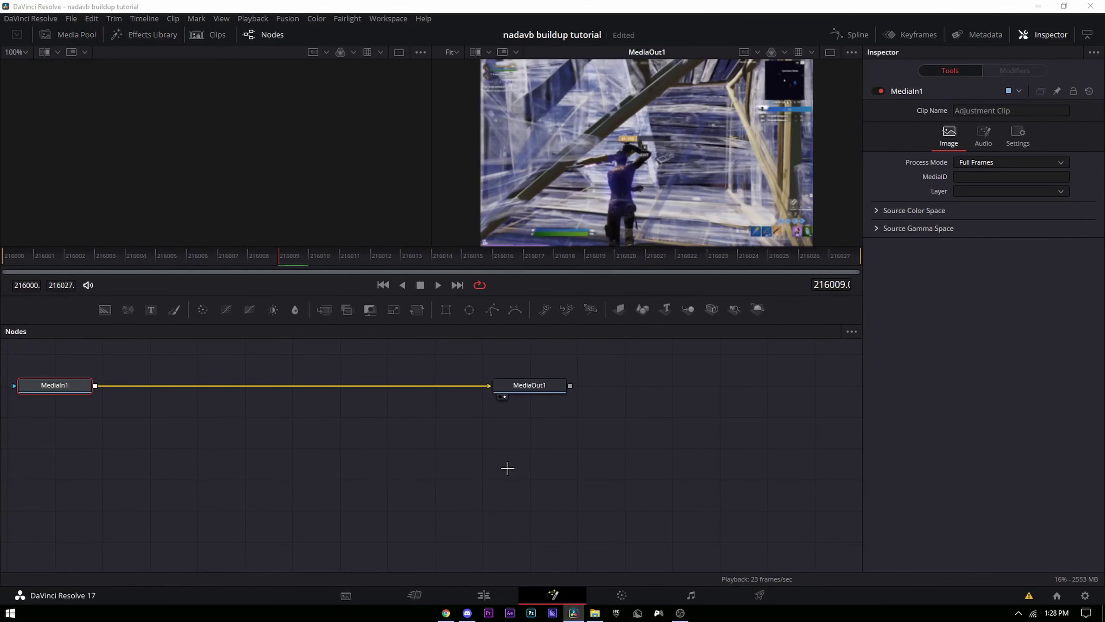
Add an S_Shake node between the adjustment clip's MediaIn1 and MediaOut1
{"action": "key", "text": "shift+space"}
{"action": "type", "text": "s_glow"}
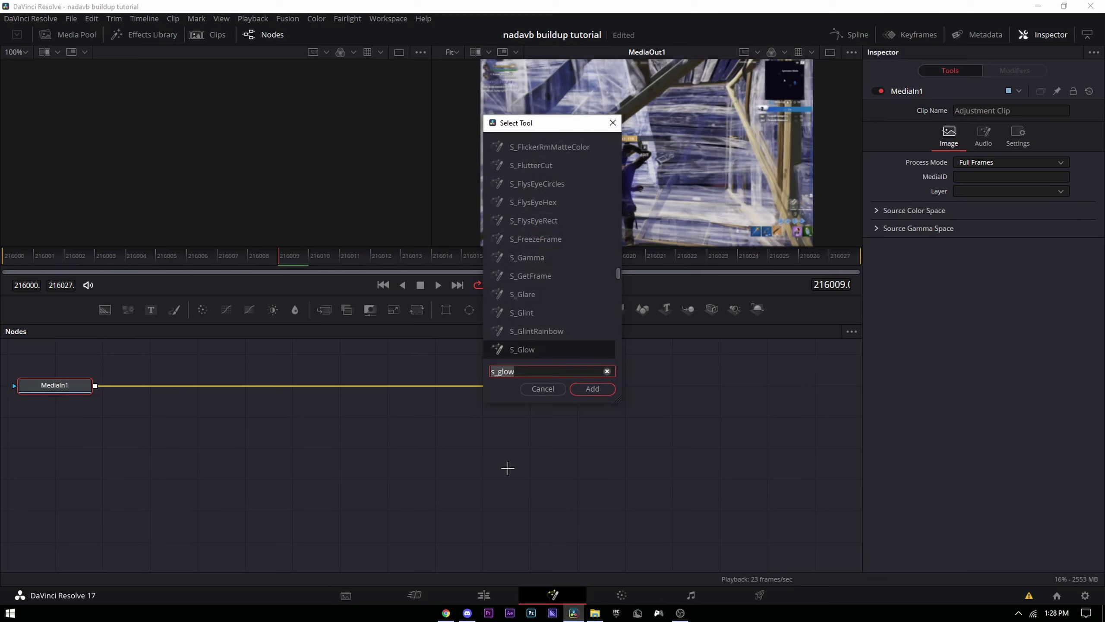
{"action": "type", "text": "s_shake"}
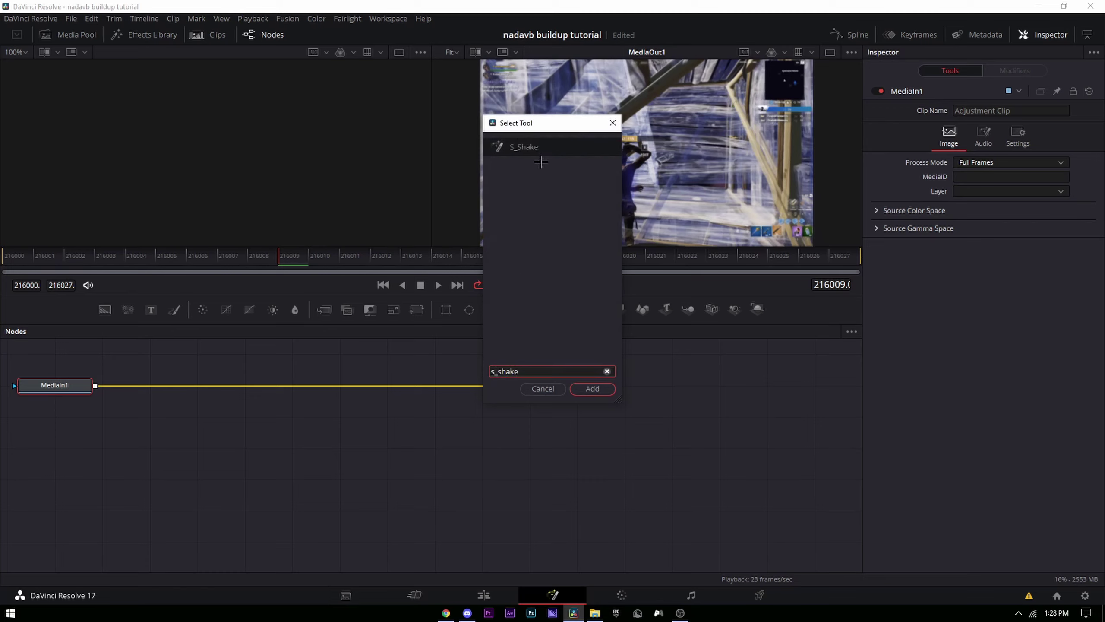
{"action": "left_click", "coordinate": [592, 388]}
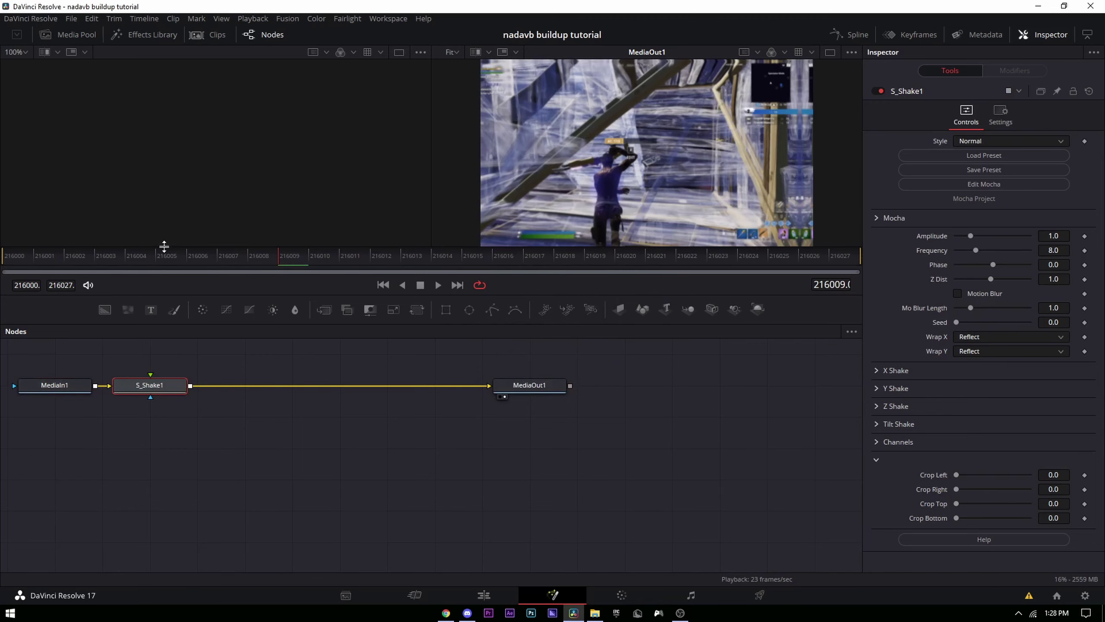
At frame 216000, set the shake Frequency to 12 and the X Rand Amp to 0
{"action": "left_click_drag", "start_coordinate": [147, 256], "coordinate": [5, 257]}
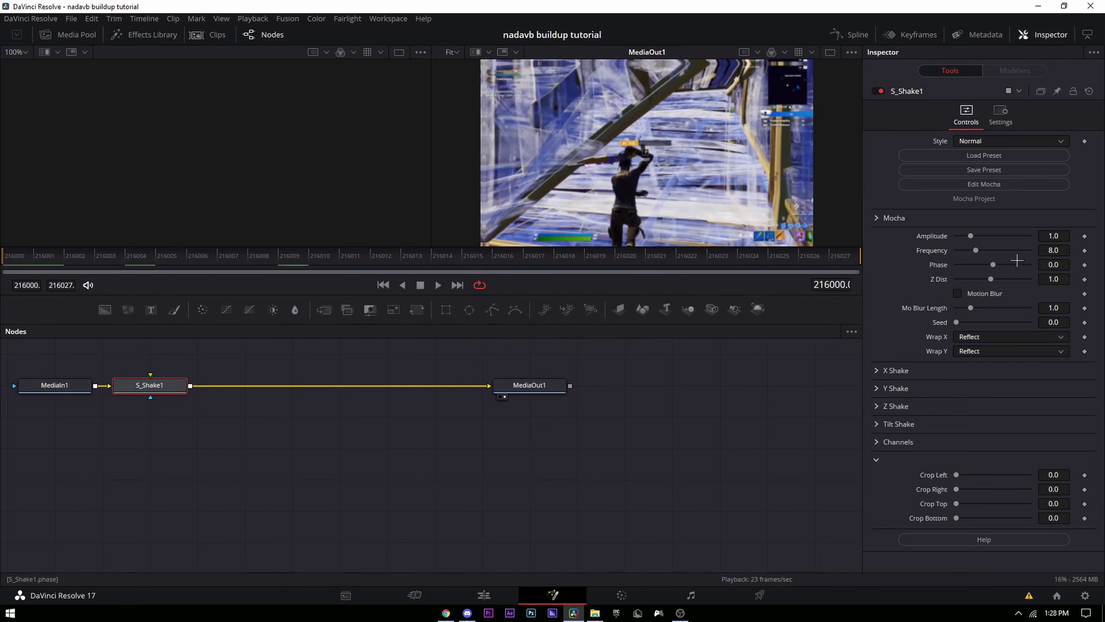
{"action": "left_click", "coordinate": [1053, 250]}
{"action": "type", "text": "12"}
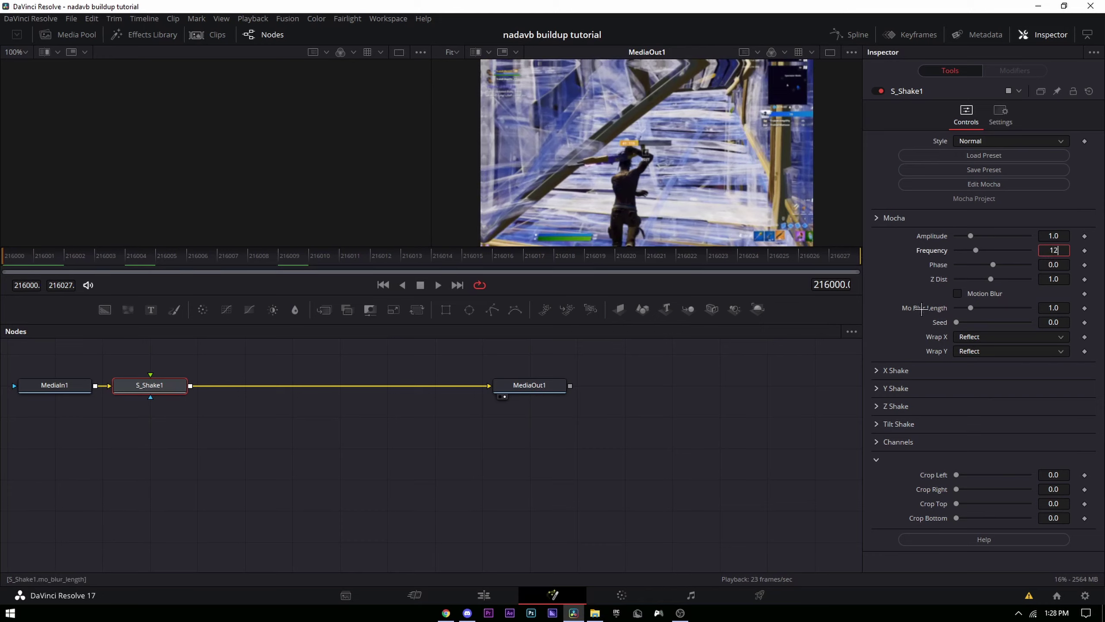
{"action": "key", "text": "Return"}
{"action": "left_click", "coordinate": [876, 370]}
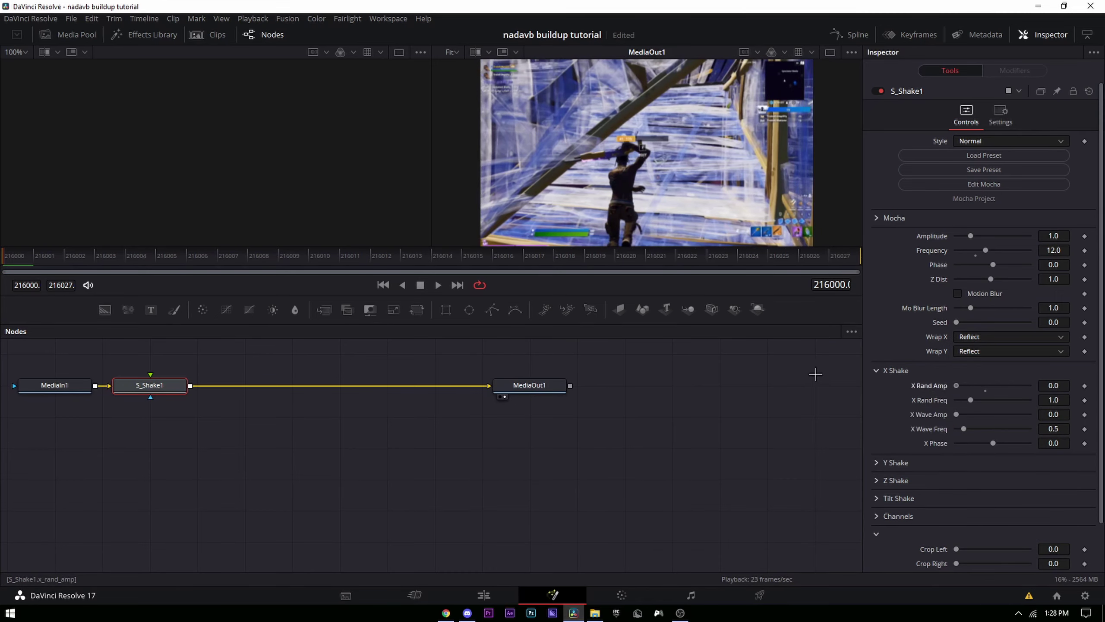
{"action": "left_click", "coordinate": [877, 370]}
In the Y Shake settings, set Y Rand Amp to 0, Y Wave Amp to 0.06 and Y Wave Freq to 0.8
{"action": "left_click", "coordinate": [877, 387]}
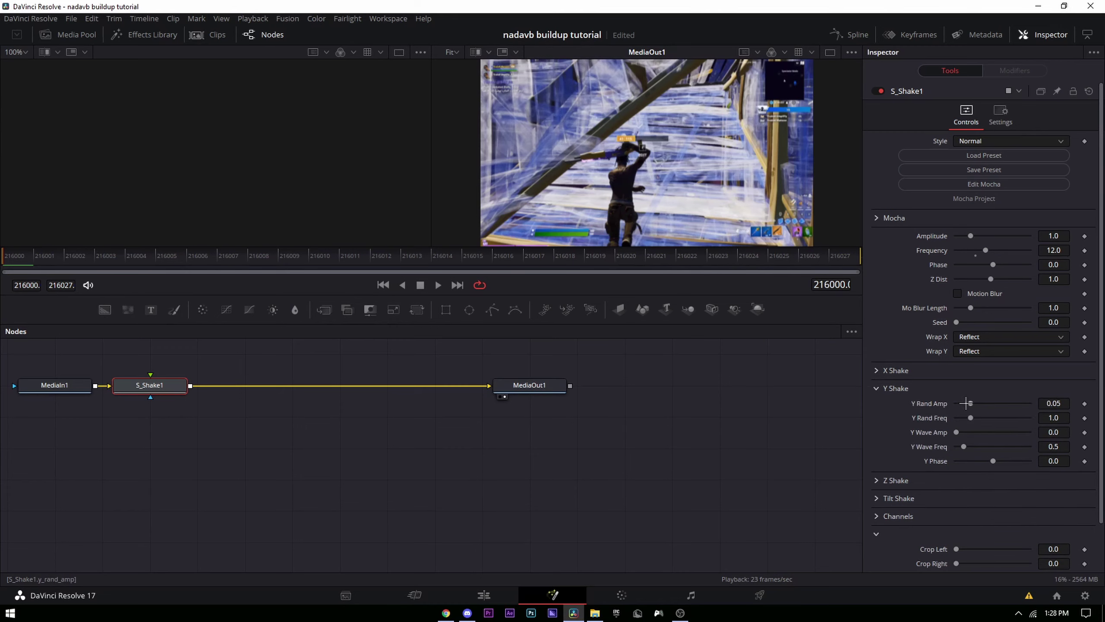
{"action": "left_click_drag", "start_coordinate": [970, 404], "coordinate": [930, 408]}
{"action": "left_click", "coordinate": [1054, 432]}
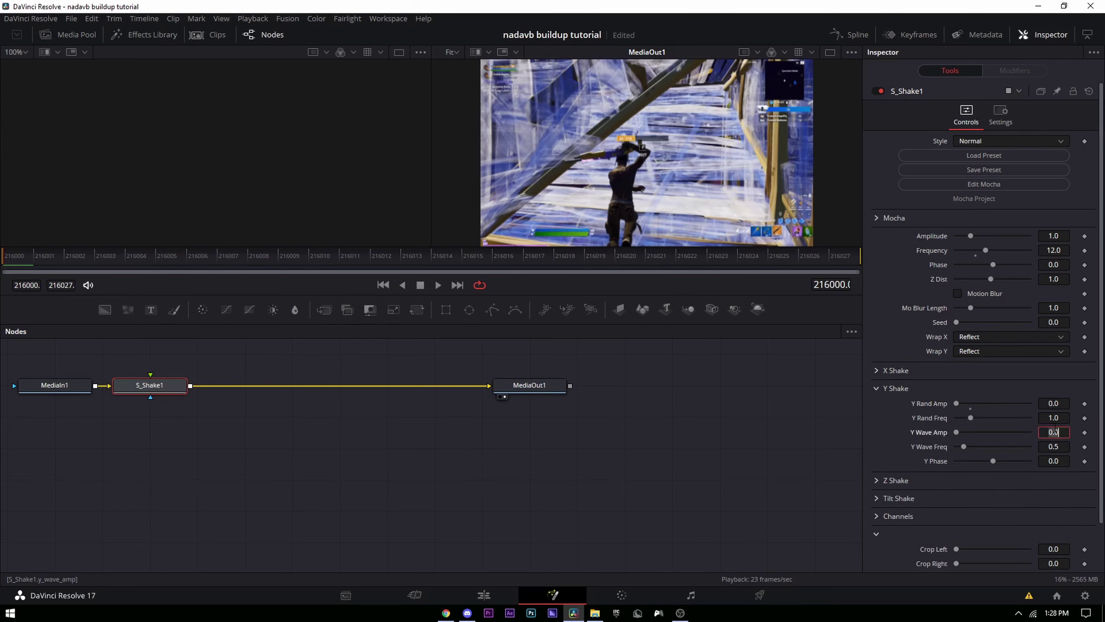
{"action": "type", "text": ".06"}
{"action": "key", "text": "Return"}
{"action": "left_click", "coordinate": [1061, 447]}
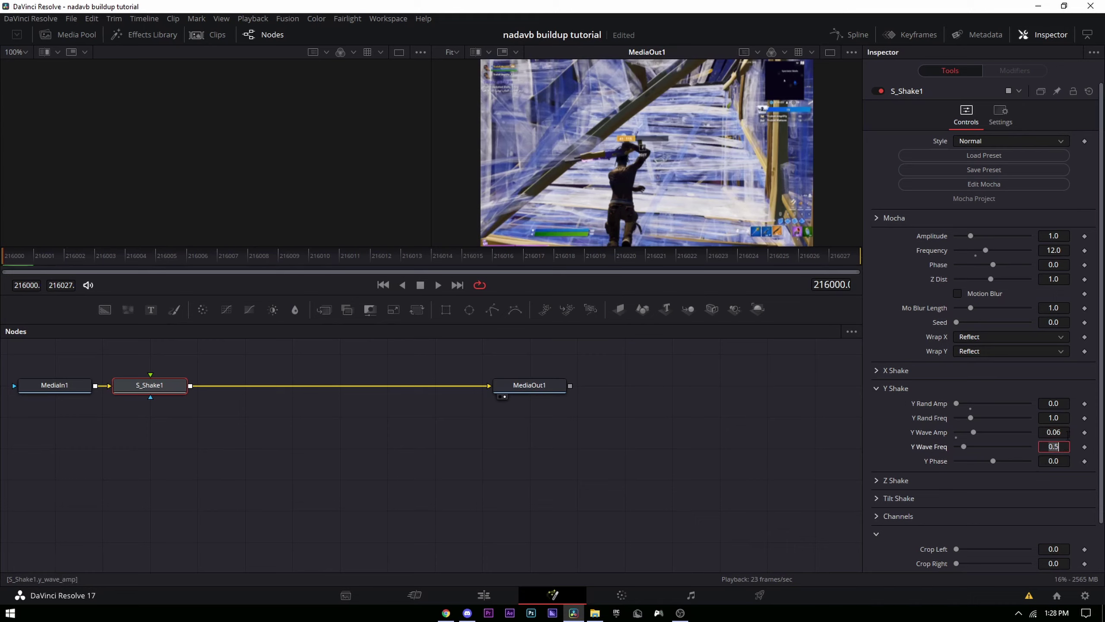
{"action": "type", "text": ".8"}
{"action": "key", "text": "Return"}
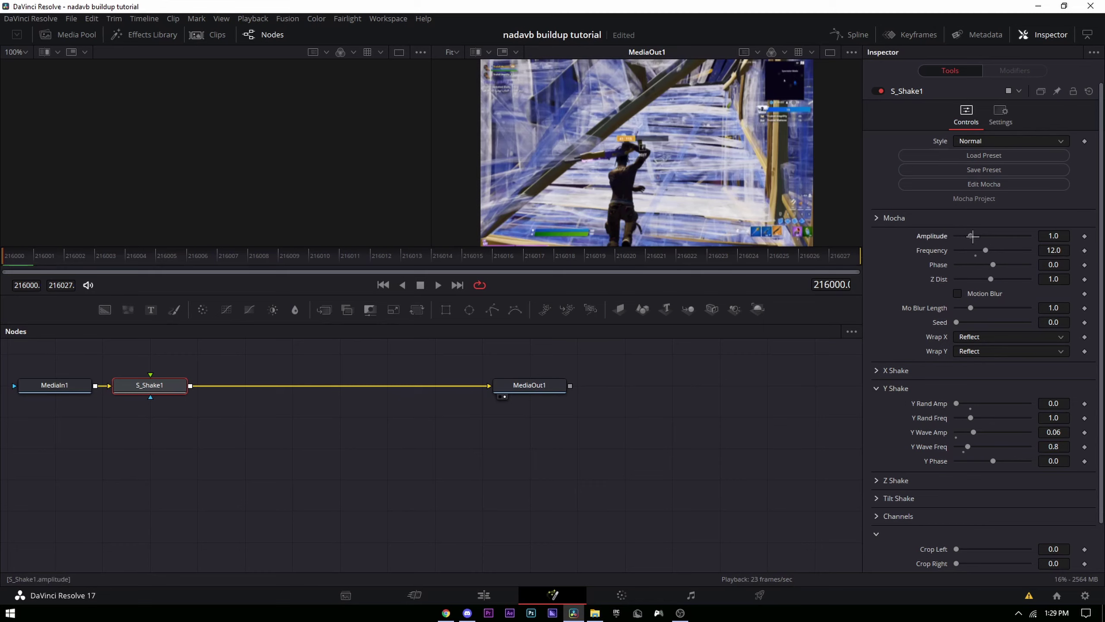
Keyframe the shake Amplitude from 0 at frame 216000 to 1 at frame 216027
{"action": "left_click_drag", "start_coordinate": [973, 237], "coordinate": [953, 236]}
{"action": "left_click", "coordinate": [1084, 236]}
{"action": "left_click", "coordinate": [797, 256]}
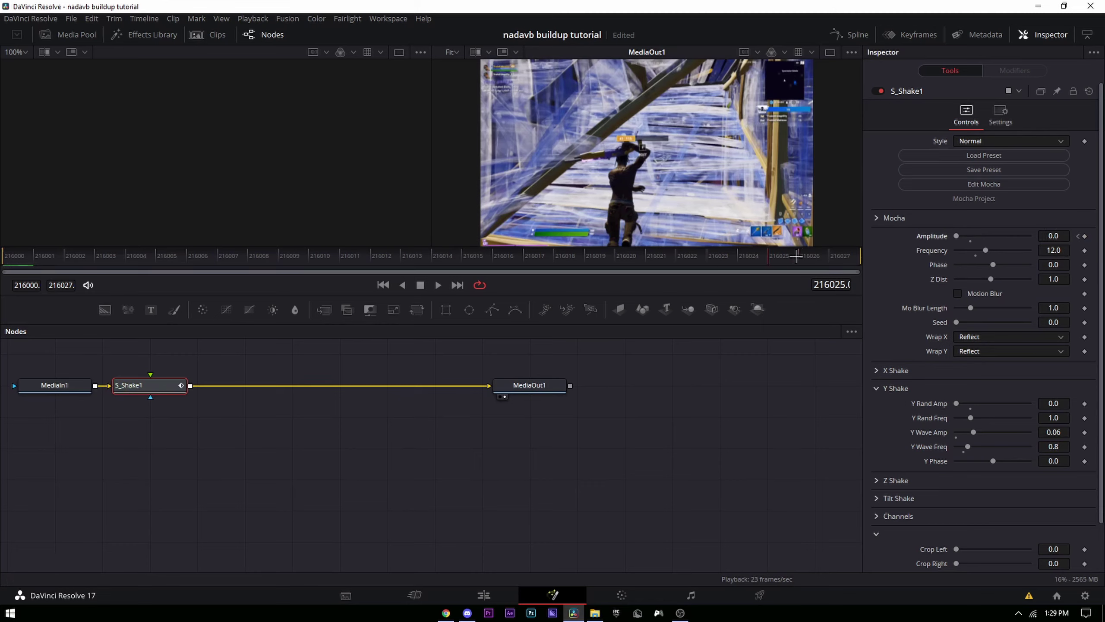
{"action": "left_click", "coordinate": [842, 258]}
{"action": "left_click", "coordinate": [986, 237]}
{"action": "left_click", "coordinate": [1063, 236]}
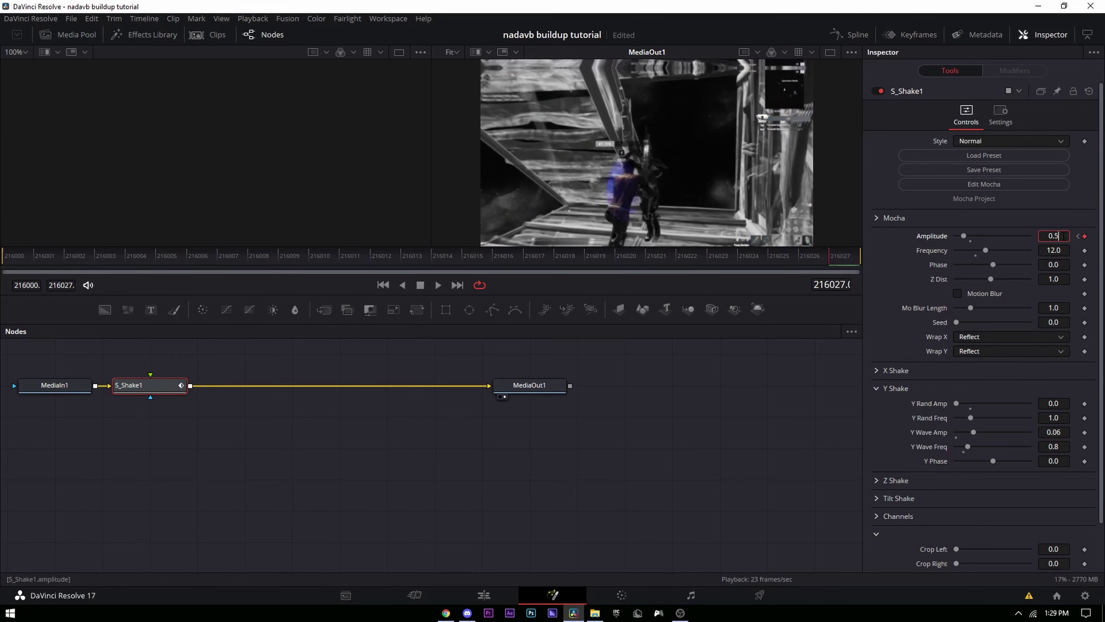
{"action": "key", "text": "BackSpace"}
{"action": "key", "text": "BackSpace"}
{"action": "key", "text": "BackSpace"}
{"action": "type", "text": "1"}
{"action": "key", "text": "Return"}
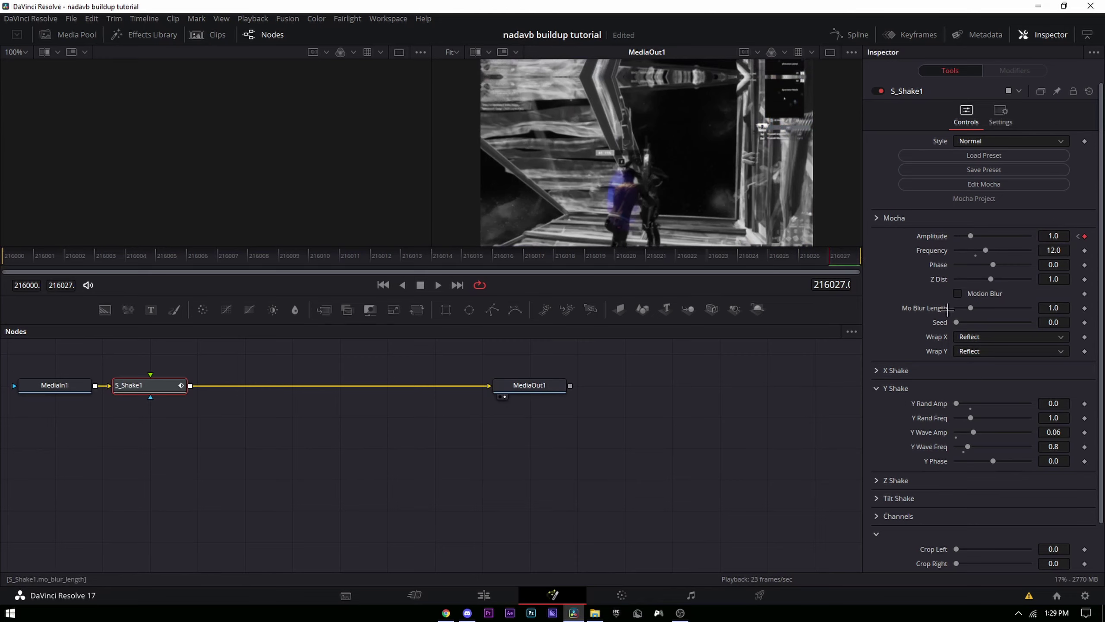
Enable Motion Blur with a Mo Blur Length of 0.8 and preview the shake on the Edit page
{"action": "left_click", "coordinate": [957, 293]}
{"action": "left_click", "coordinate": [1046, 308]}
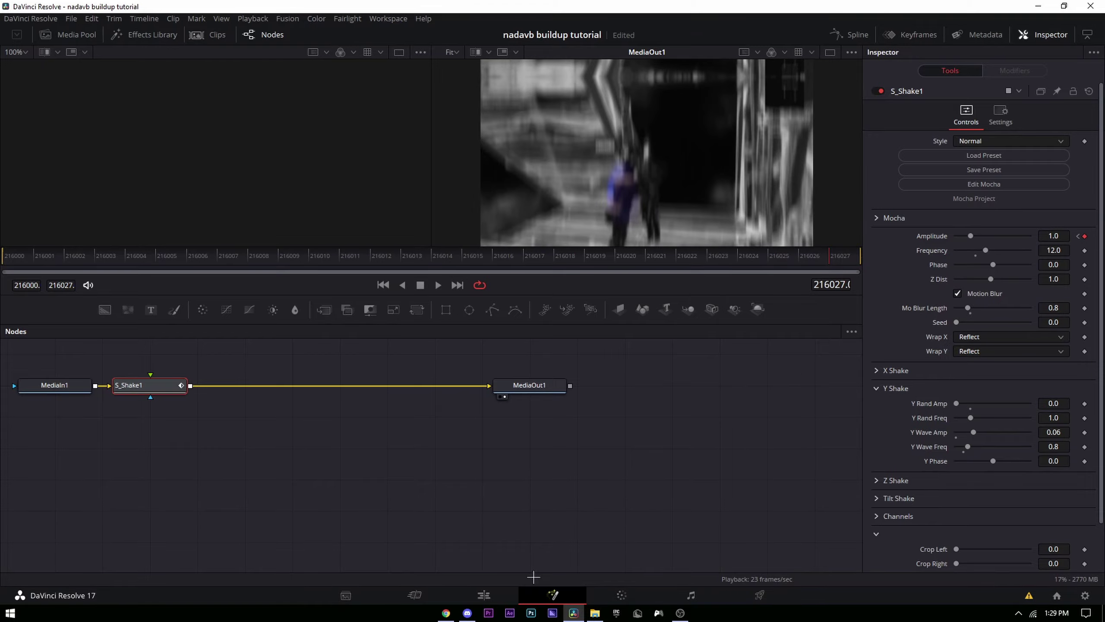
{"action": "left_click", "coordinate": [484, 595]}
{"action": "key", "text": "space"}
{"action": "left_click", "coordinate": [425, 431]}
{"action": "scroll", "coordinate": [516, 461], "scroll_direction": "down", "scroll_amount": 1}
{"action": "left_click_drag", "start_coordinate": [481, 432], "coordinate": [565, 433]}
Back on the Fusion page, set the shake's Y Wave Freq to 0.65 and Y Wave Amp to 0.05
{"action": "left_click", "coordinate": [553, 595]}
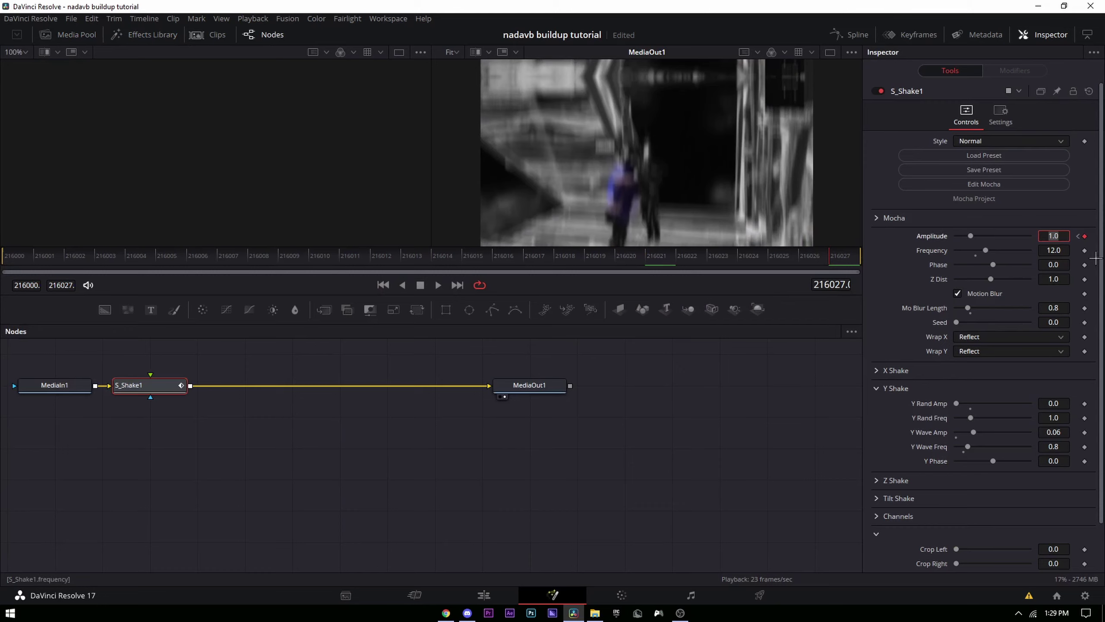
{"action": "scroll", "coordinate": [957, 394], "scroll_direction": "down", "scroll_amount": 2}
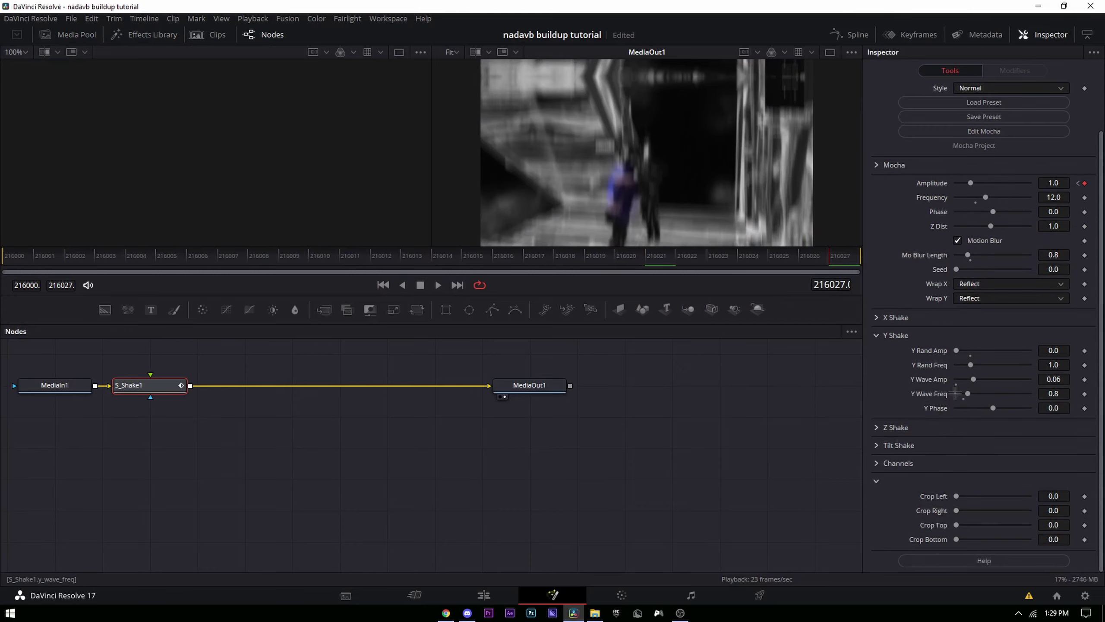
{"action": "left_click", "coordinate": [1058, 380]}
{"action": "left_click", "coordinate": [1055, 386]}
{"action": "type", "text": ".65"}
{"action": "key", "text": "Return"}
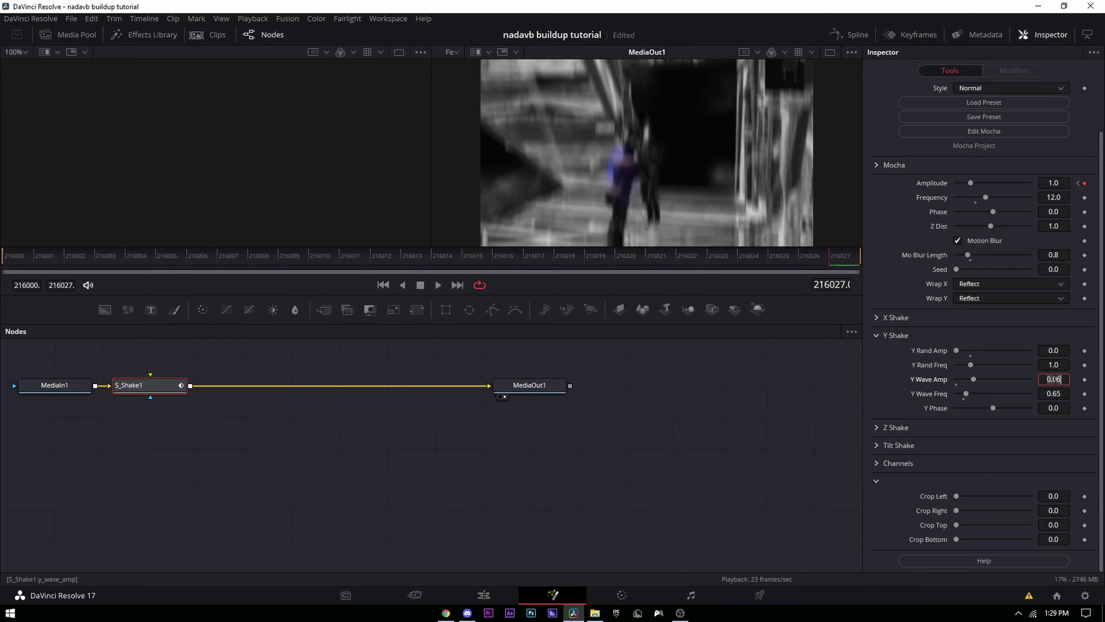
{"action": "type", "text": ".05"}
{"action": "key", "text": "Return"}
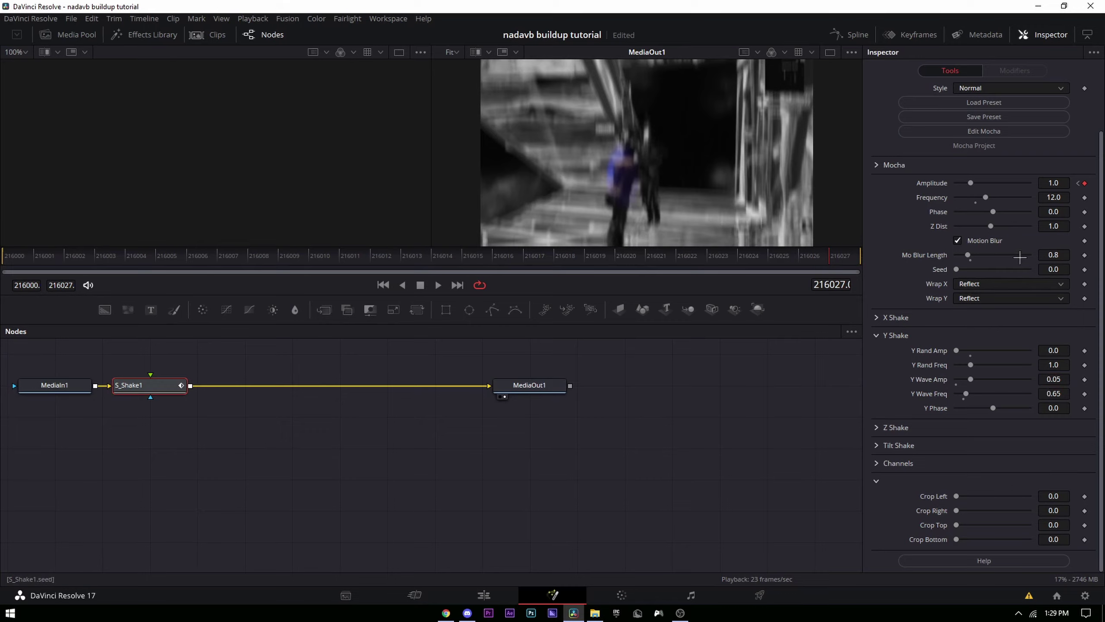
Set the shake Frequency to 10 and play and scrub the segment on the Edit page
{"action": "left_click", "coordinate": [1066, 196]}
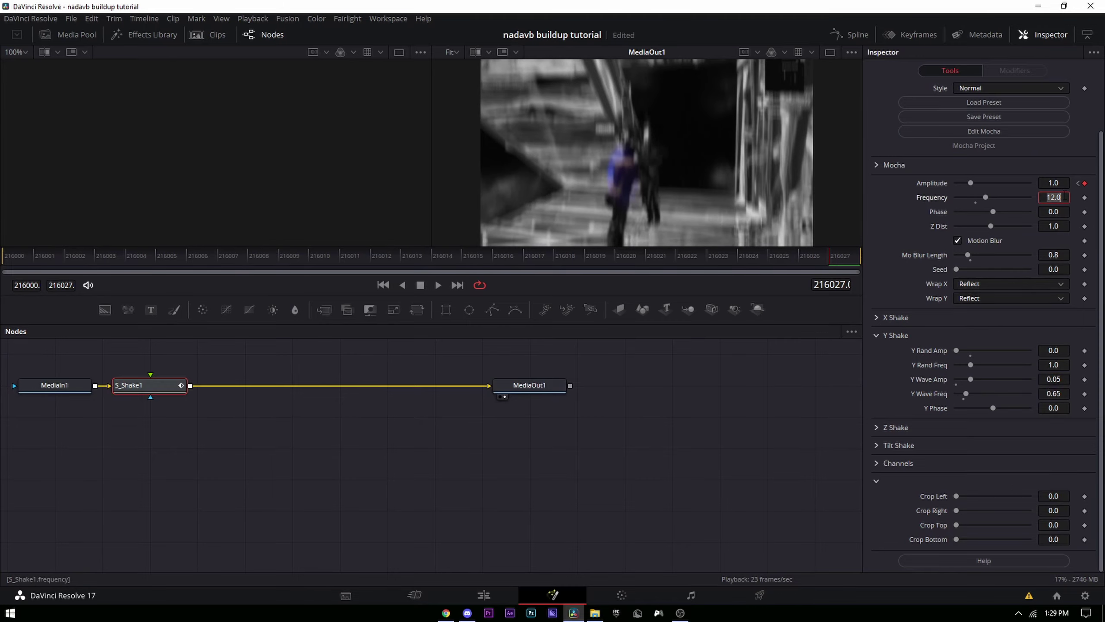
{"action": "left_click", "coordinate": [484, 594]}
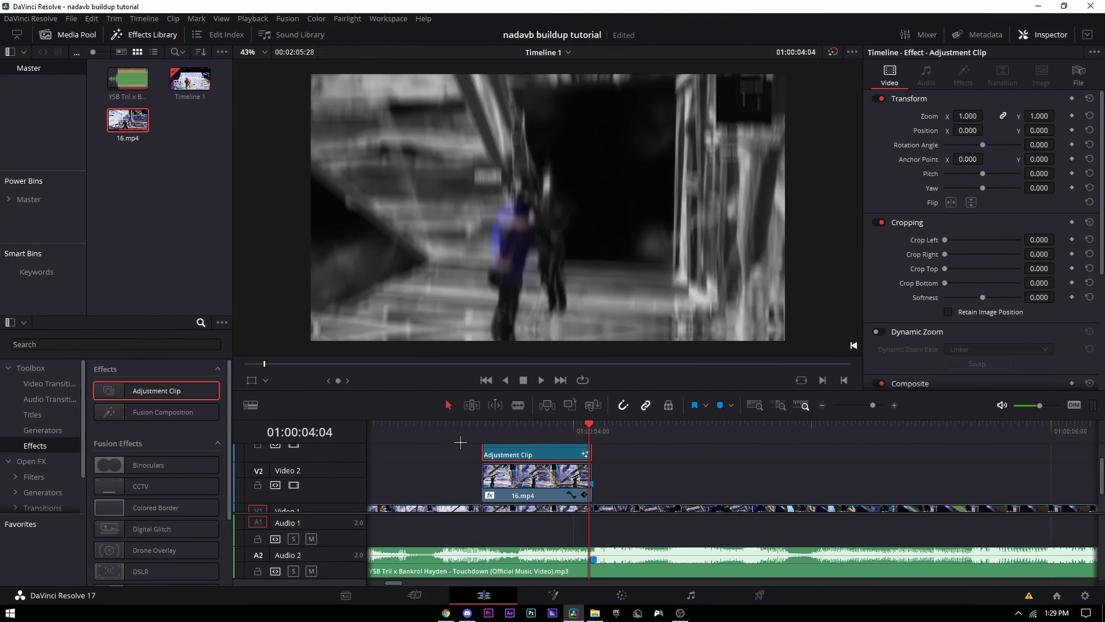
{"action": "key", "text": "space"}
{"action": "left_click_drag", "start_coordinate": [482, 426], "coordinate": [568, 416]}
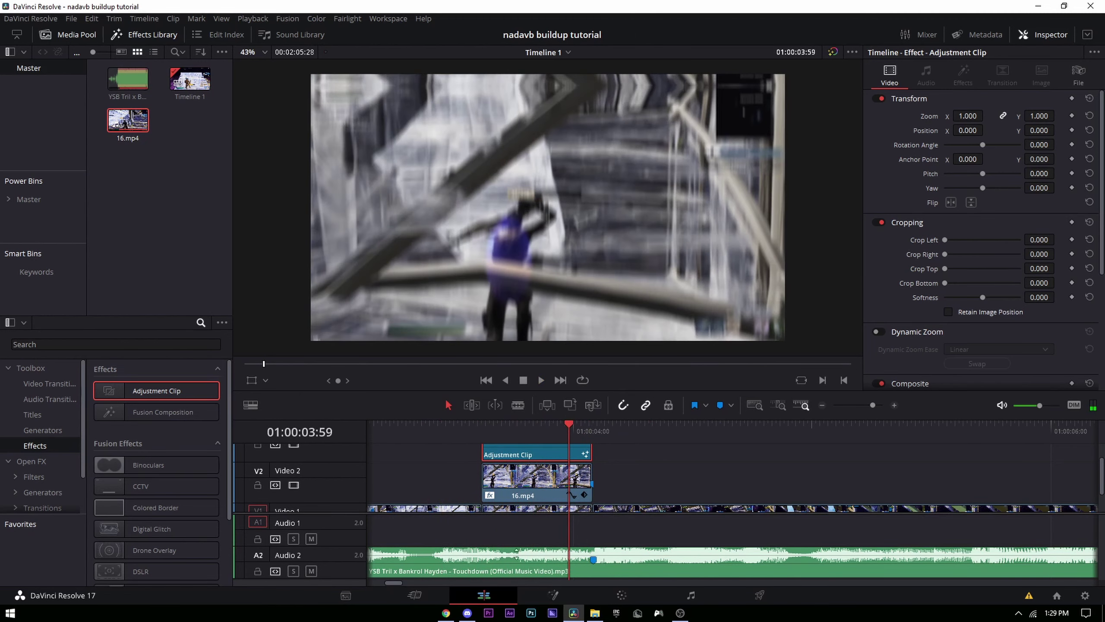
Check the shake Amplitude on the Fusion page, then replay and scrub the adjustment clip's segment on the Edit page
{"action": "left_click", "coordinate": [561, 596]}
{"action": "left_click", "coordinate": [1089, 183]}
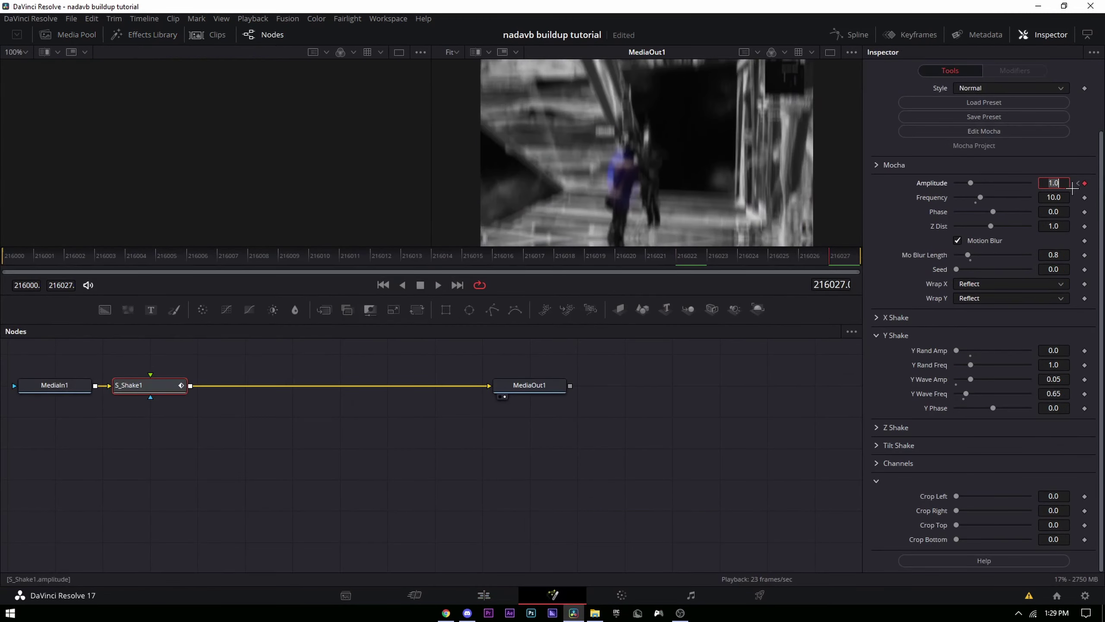
{"action": "left_click", "coordinate": [484, 595]}
{"action": "left_click_drag", "start_coordinate": [482, 422], "coordinate": [573, 421]}
{"action": "left_click", "coordinate": [462, 424]}
{"action": "key", "text": "space"}
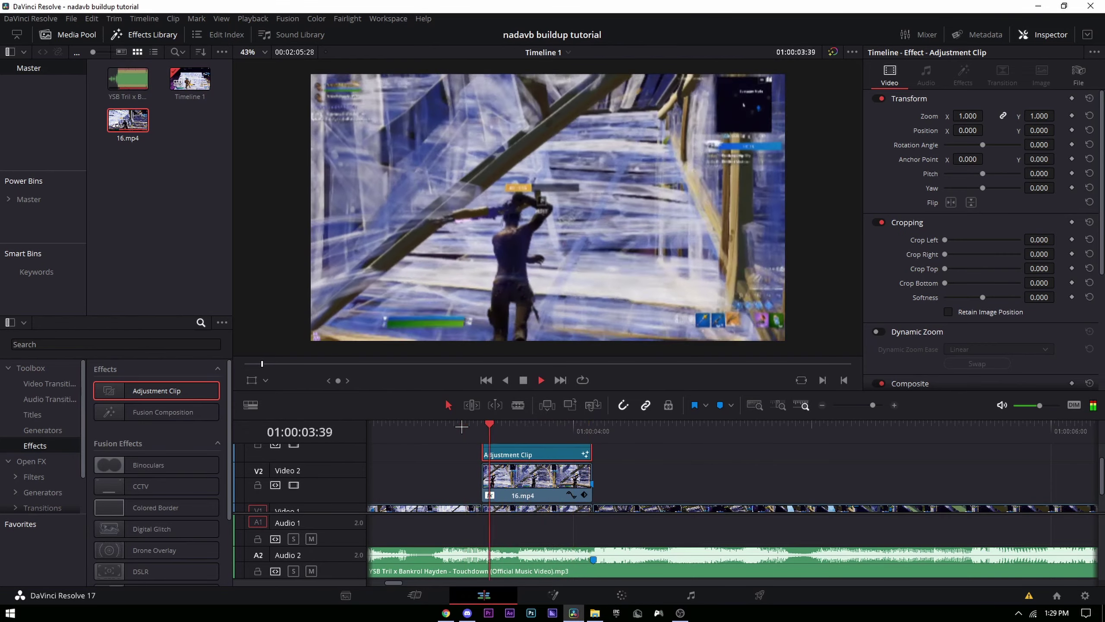
{"action": "key", "text": "space"}
{"action": "left_click_drag", "start_coordinate": [501, 419], "coordinate": [487, 422]}
{"action": "left_click_drag", "start_coordinate": [468, 425], "coordinate": [531, 335]}
{"action": "left_click", "coordinate": [546, 422]}
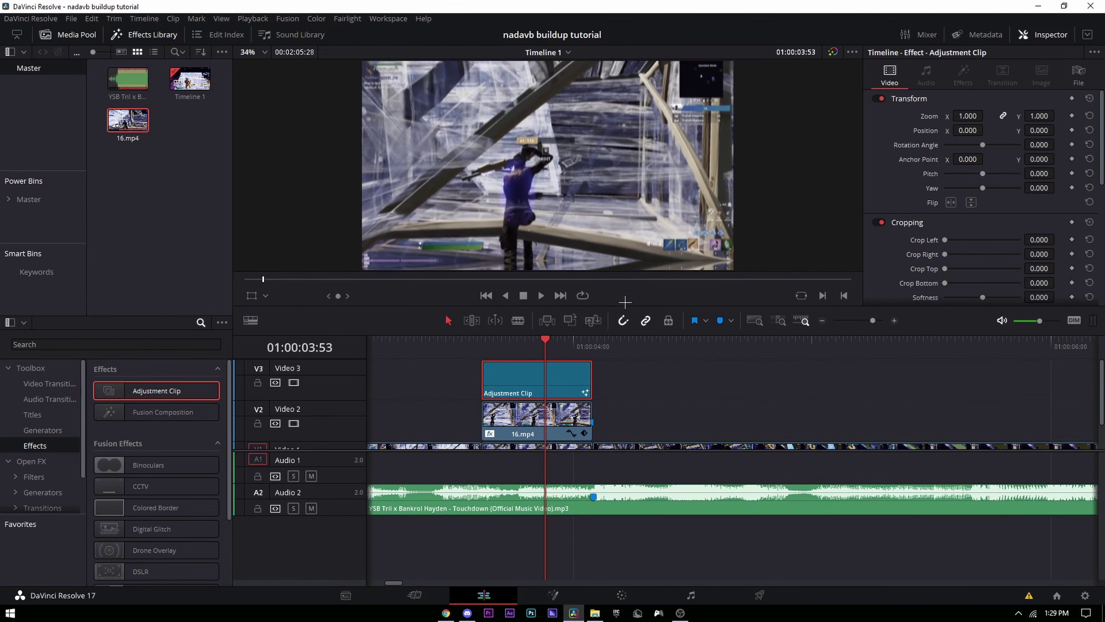
Add an Adjustment Clip on Video 2 starting at the marker at 01:00:04:05, directly after the masked copy
{"action": "scroll", "coordinate": [646, 378], "scroll_direction": "down", "scroll_amount": 1}
{"action": "scroll", "coordinate": [618, 387], "scroll_direction": "down", "scroll_amount": 2}
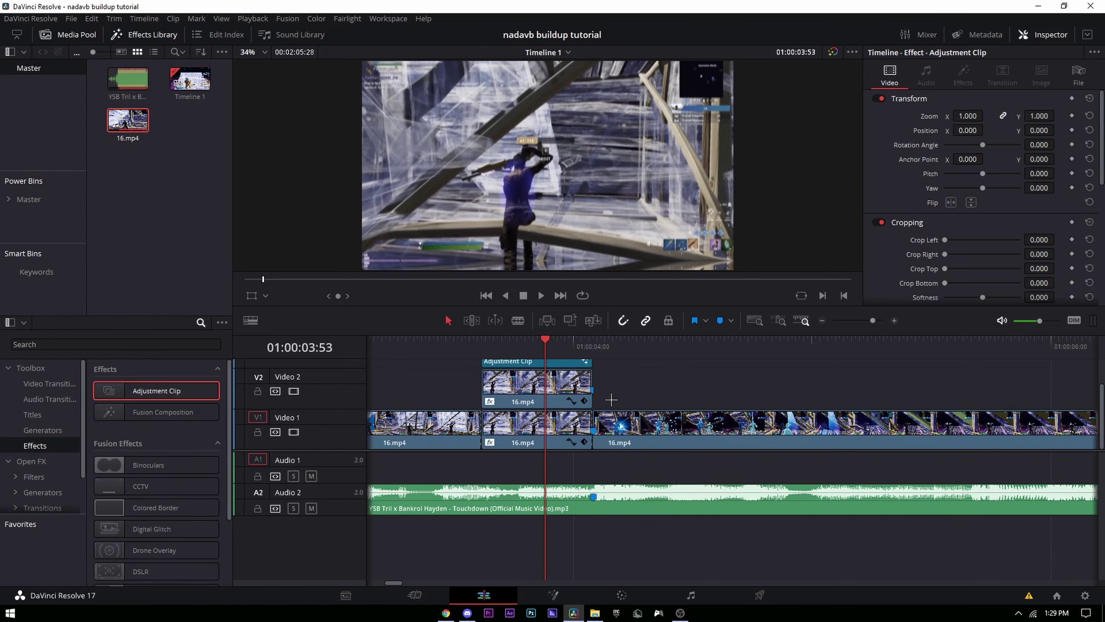
{"action": "left_click", "coordinate": [598, 351]}
{"action": "scroll", "coordinate": [625, 387], "scroll_direction": "up", "scroll_amount": 2}
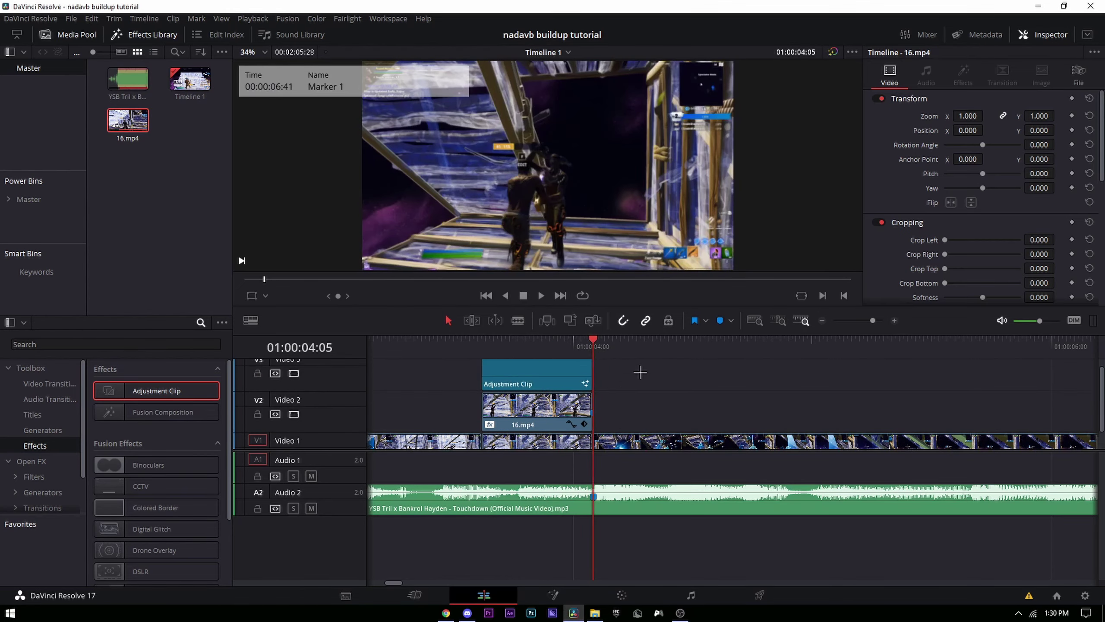
{"action": "left_click_drag", "start_coordinate": [157, 390], "coordinate": [623, 395]}
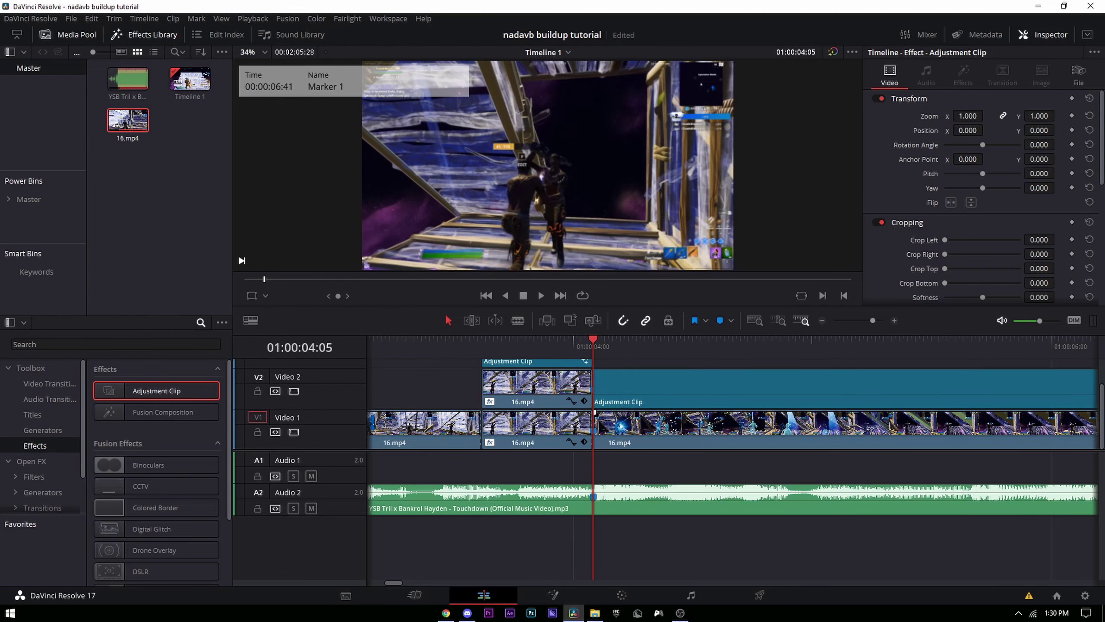
Cut the new adjustment clip and the Video 1 clip below it at 01:00:04:42 and delete both remainders
{"action": "left_click_drag", "start_coordinate": [645, 344], "coordinate": [740, 346]}
{"action": "left_click", "coordinate": [762, 419]}
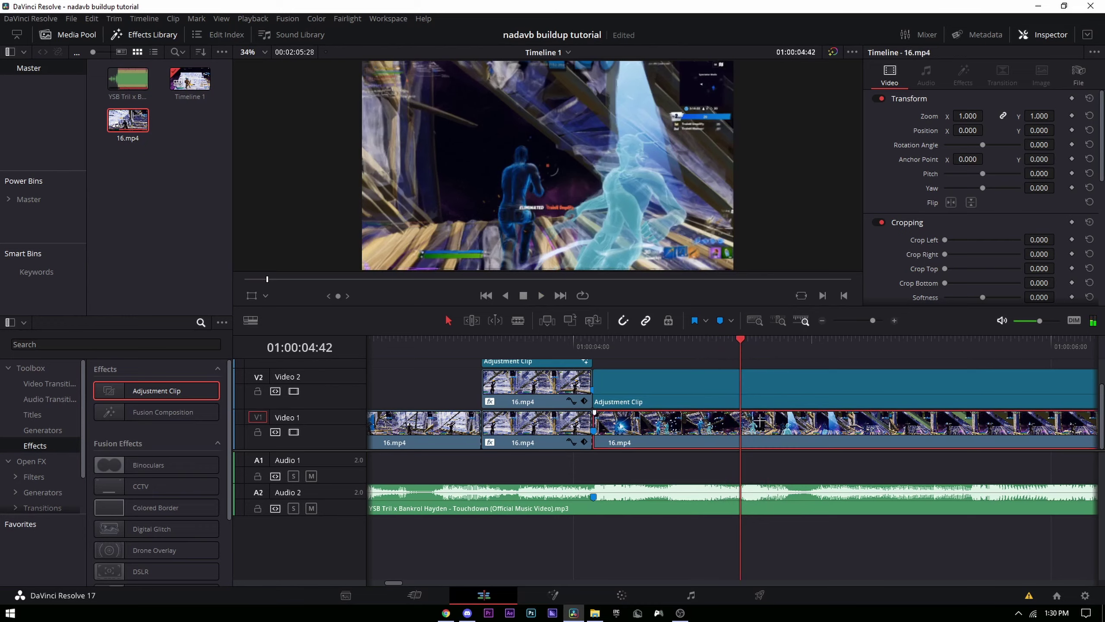
{"action": "left_click", "coordinate": [768, 397], "text": "ctrl"}
{"action": "key", "text": "ctrl+b"}
{"action": "left_click", "coordinate": [768, 397]}
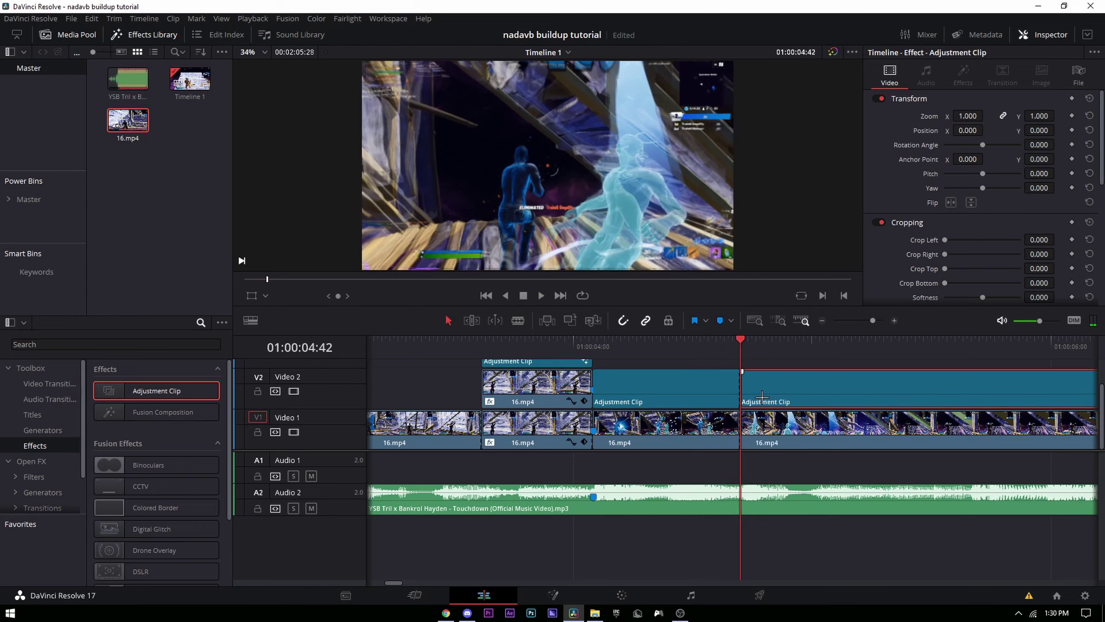
{"action": "key", "text": "Delete"}
{"action": "left_click", "coordinate": [768, 424]}
{"action": "key", "text": "Delete"}
Return the playhead to 01:00:04:05 and open the new Video 2 adjustment clip on the Fusion page
{"action": "left_click", "coordinate": [605, 344]}
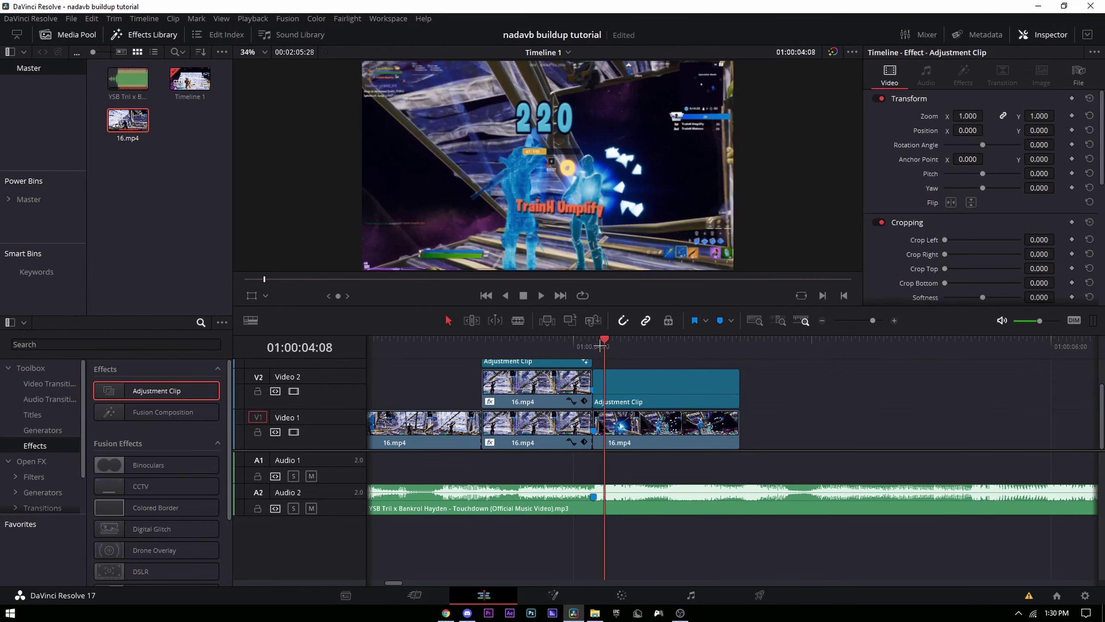
{"action": "left_click_drag", "start_coordinate": [601, 345], "coordinate": [593, 346]}
{"action": "left_click", "coordinate": [655, 397]}
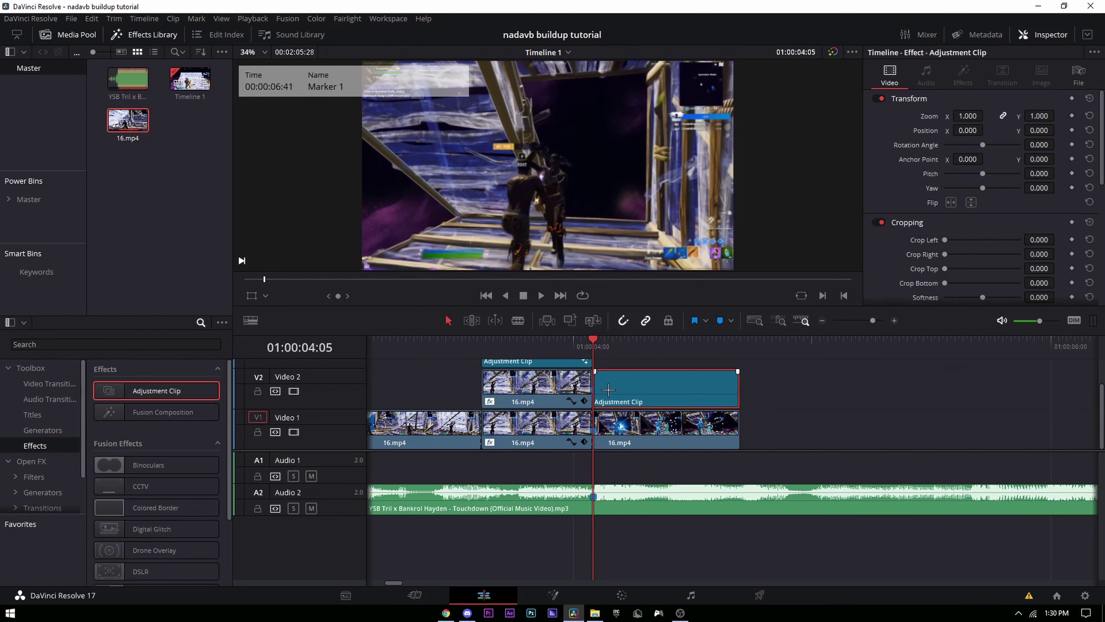
{"action": "scroll", "coordinate": [607, 384], "scroll_direction": "up", "scroll_amount": 2}
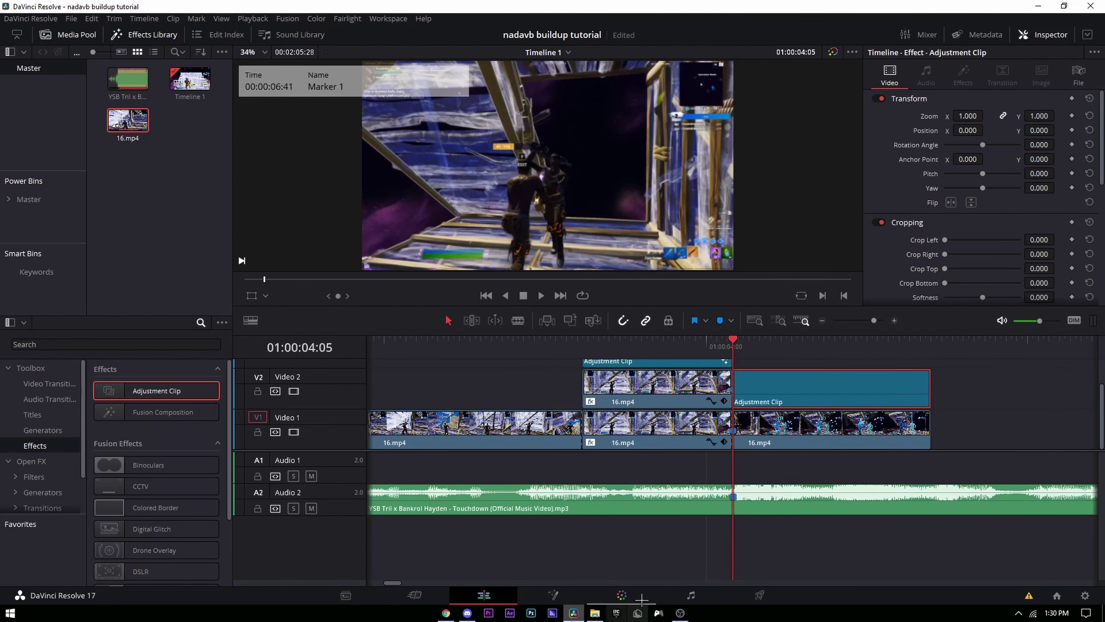
{"action": "left_click", "coordinate": [553, 595]}
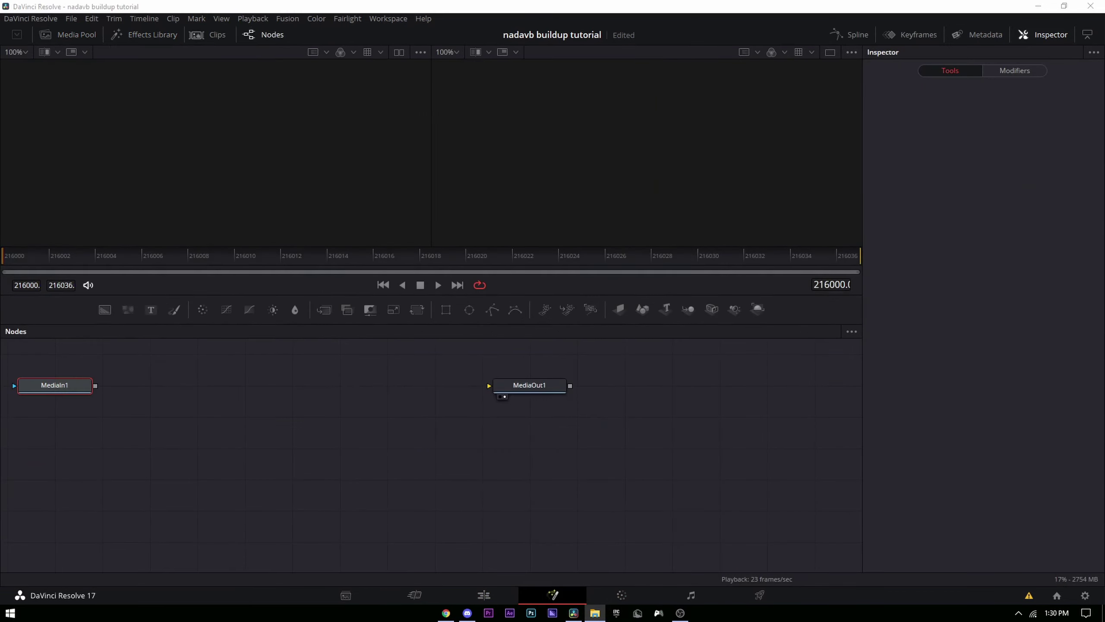
Switch to File Explorer and look through Editing > Davinci Resolve > Presets on External HD (E:) for the Mase preset files
{"action": "left_click_drag", "start_coordinate": [0, 109], "coordinate": [742, 105]}
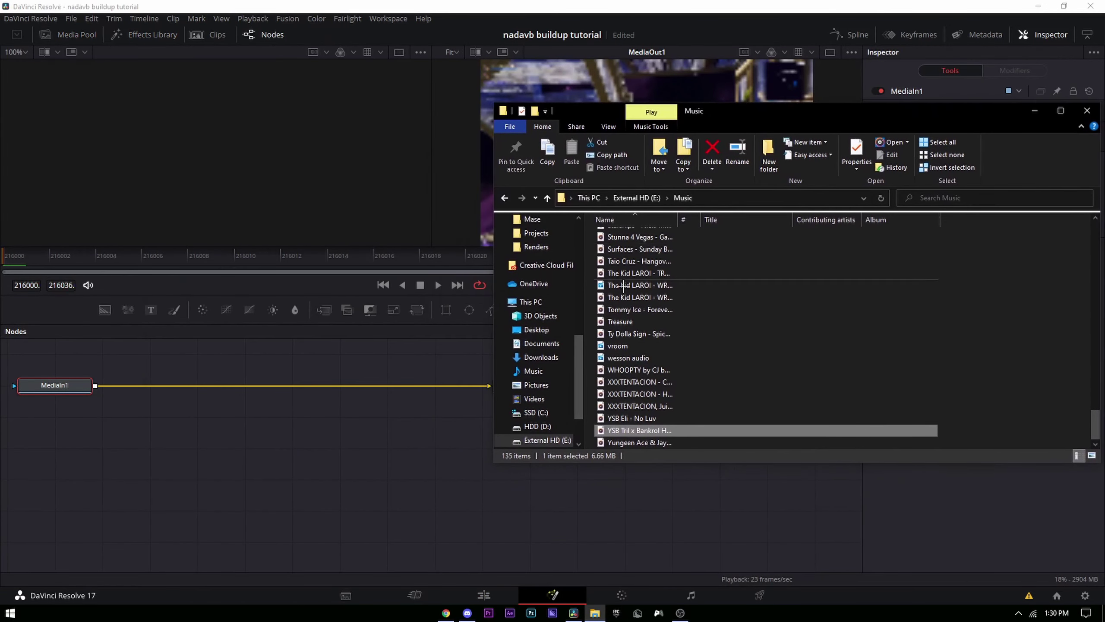
{"action": "left_click", "coordinate": [637, 197]}
{"action": "double_click", "coordinate": [627, 278]}
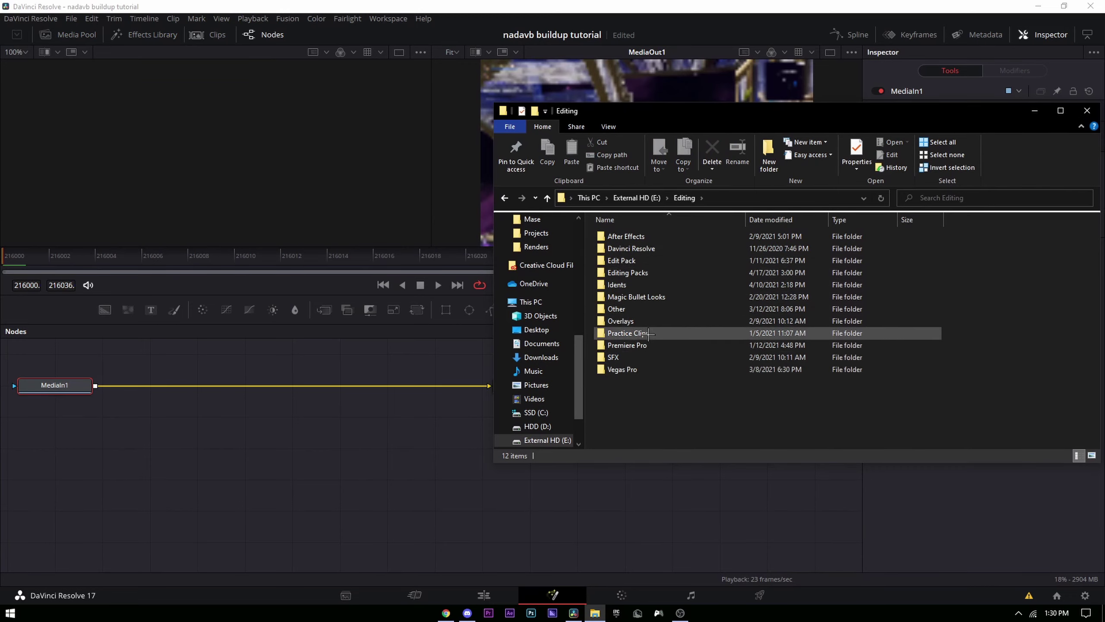
{"action": "double_click", "coordinate": [630, 248]}
{"action": "left_click", "coordinate": [625, 320]}
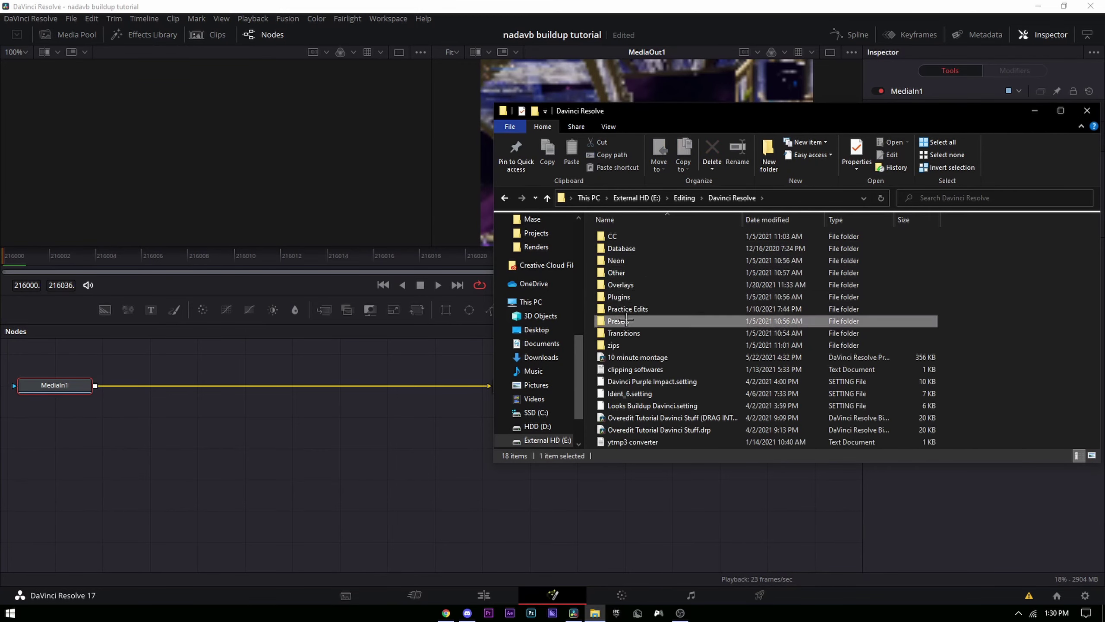
{"action": "double_click", "coordinate": [626, 321]}
{"action": "scroll", "coordinate": [745, 352], "scroll_direction": "down", "scroll_amount": 9}
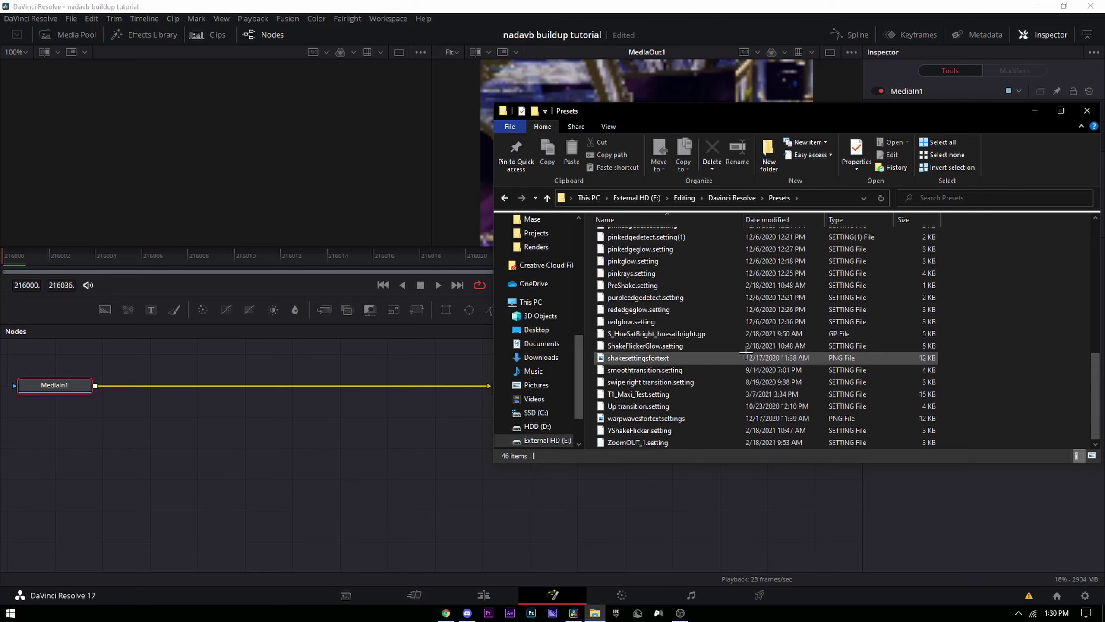
{"action": "scroll", "coordinate": [544, 261], "scroll_direction": "up", "scroll_amount": 10}
Open the file location of the recent file Mase God Pink Glow Flicker.setting from Quick access
{"action": "left_click", "coordinate": [539, 228]}
{"action": "scroll", "coordinate": [696, 348], "scroll_direction": "down", "scroll_amount": 2}
{"action": "right_click", "coordinate": [651, 385]}
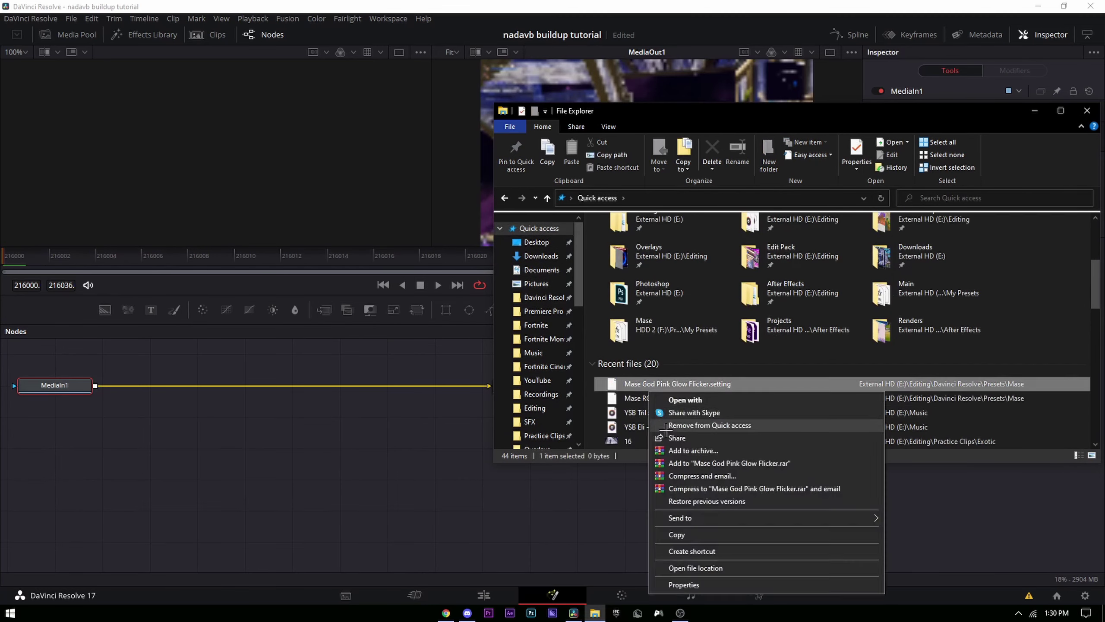
{"action": "left_click", "coordinate": [689, 567]}
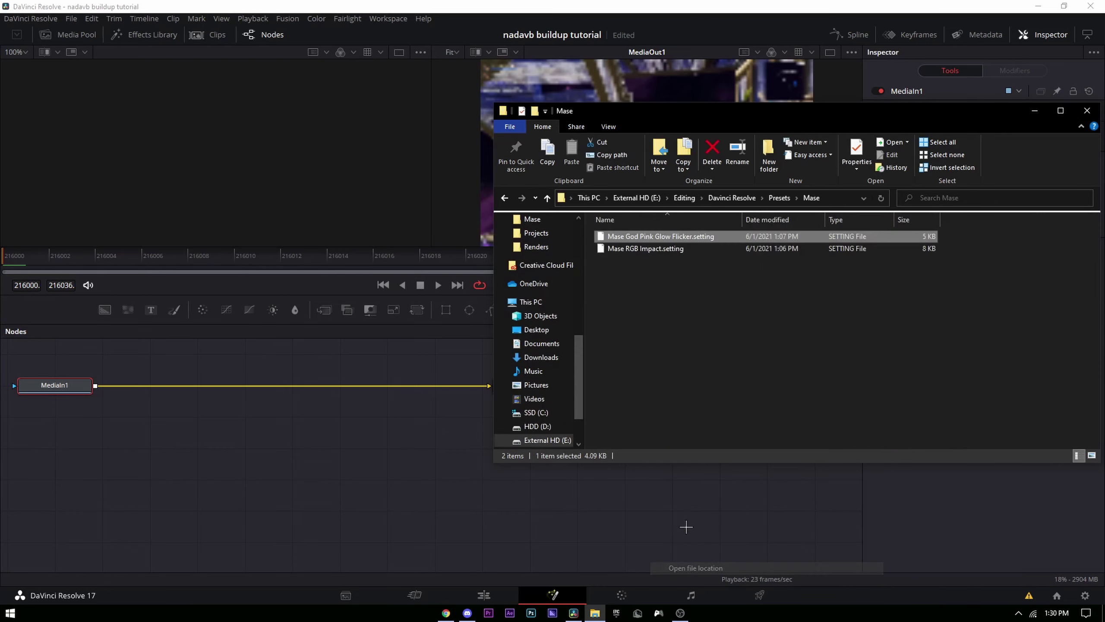
{"action": "right_click", "coordinate": [700, 299]}
{"action": "left_click", "coordinate": [692, 287]}
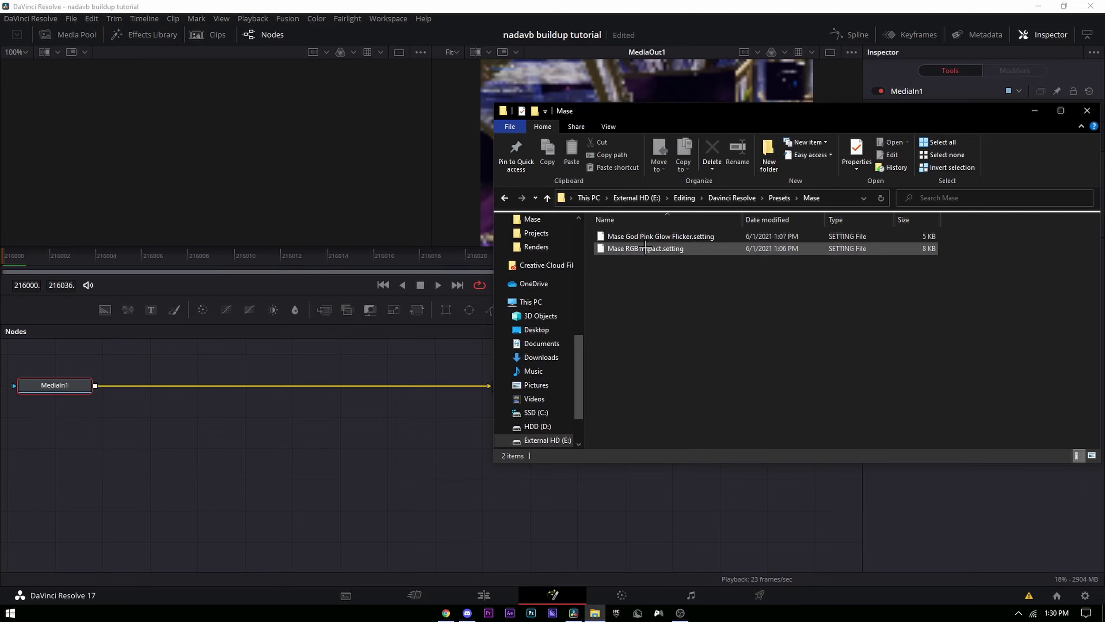
Import Mase RGB Impact.setting into the Fusion node graph and insert its two shake nodes between MediaIn1 and MediaOut1
{"action": "left_click_drag", "start_coordinate": [645, 252], "coordinate": [356, 467]}
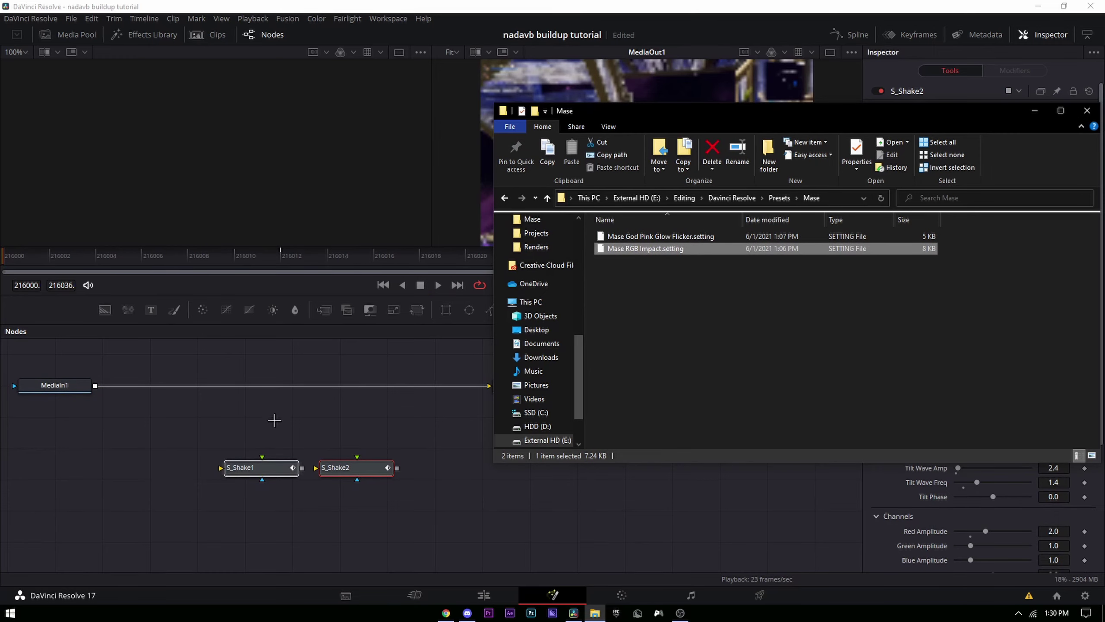
{"action": "left_click", "coordinate": [289, 410]}
{"action": "left_click_drag", "start_coordinate": [243, 529], "coordinate": [411, 445]}
{"action": "left_click_drag", "start_coordinate": [264, 469], "coordinate": [257, 385]}
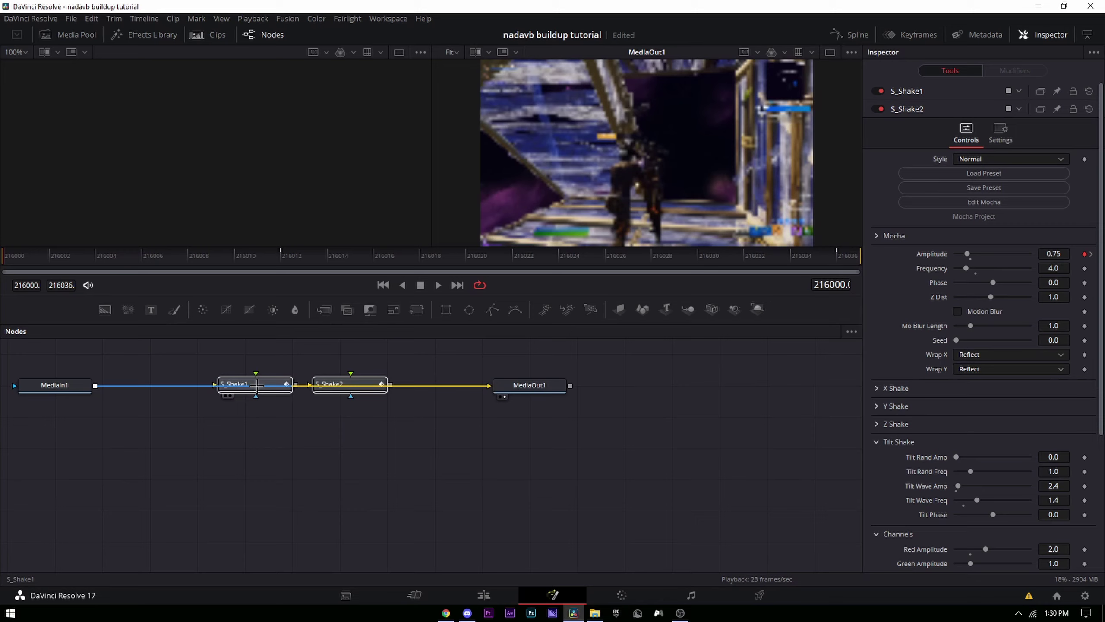
Select S_Shake1 and step frame by frame from 216000 to 216012 to examine how its Amplitude is keyframed
{"action": "left_click", "coordinate": [257, 385]}
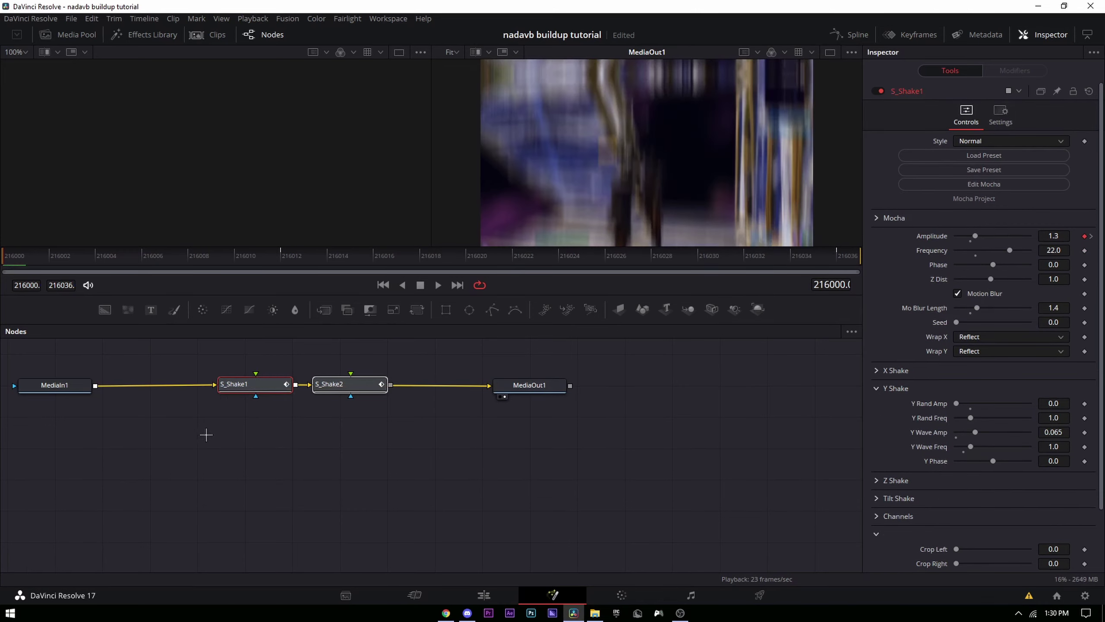
{"action": "left_click", "coordinate": [174, 397]}
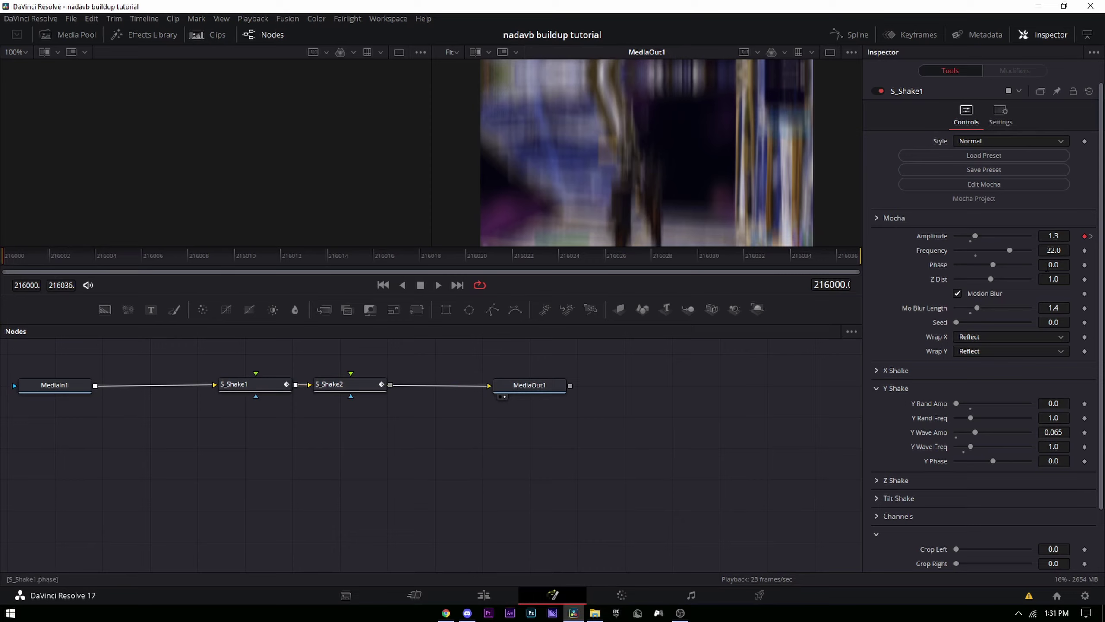
{"action": "key", "text": "Right"}
{"action": "key", "text": "Right"}
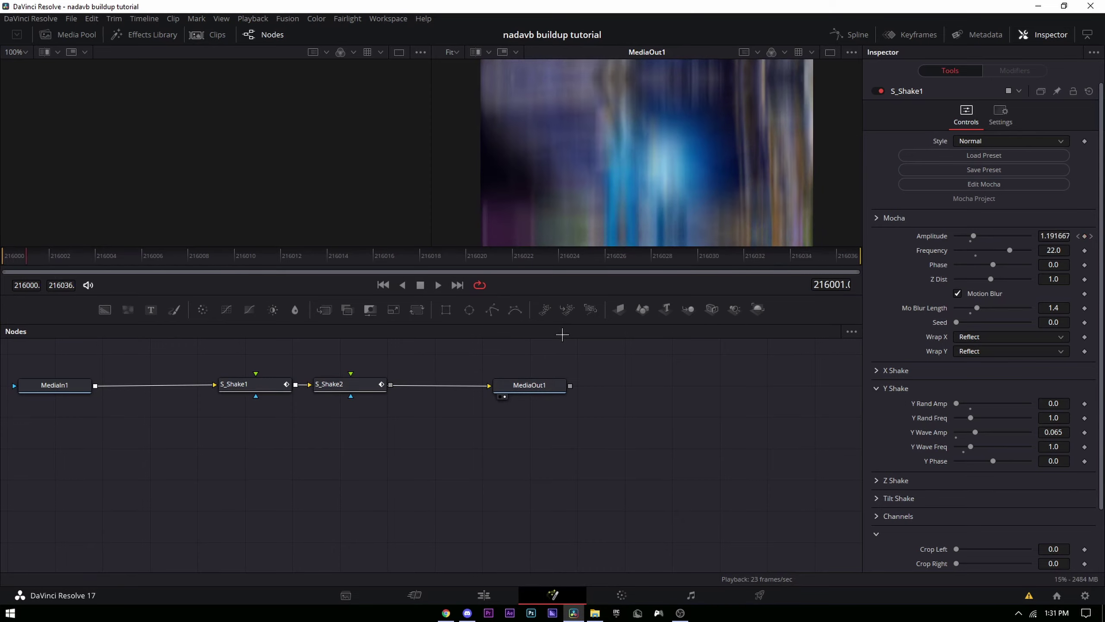
{"action": "key", "text": "Right"}
{"action": "key", "text": "Right"}
{"action": "key", "text": "Right"}
{"action": "key", "text": "Right"}
{"action": "key", "text": "Right"}
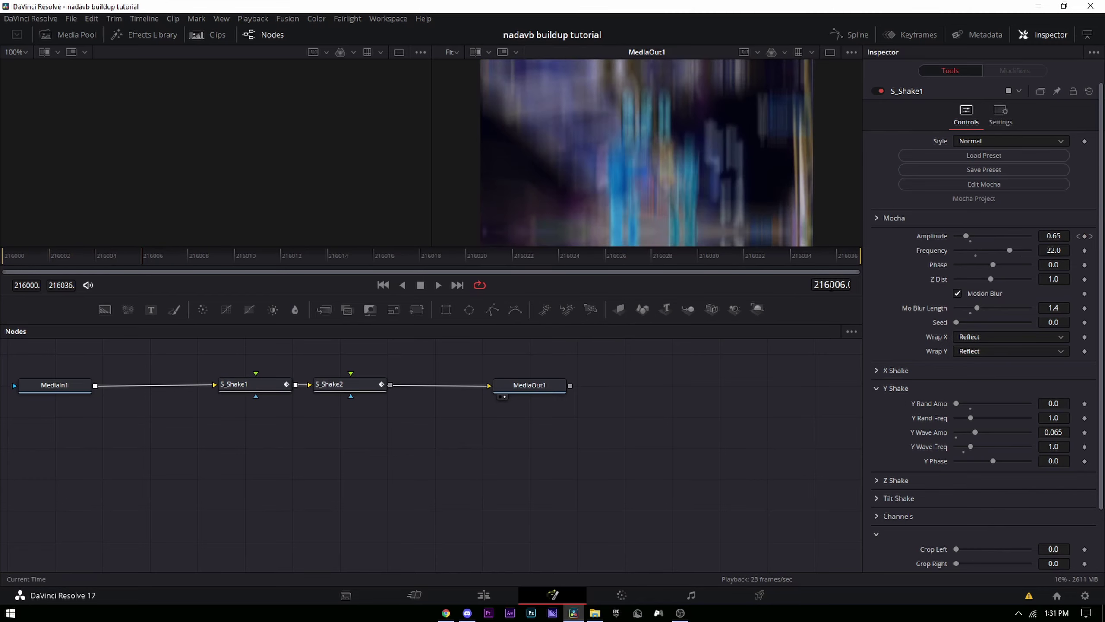
{"action": "key", "text": "Right"}
{"action": "key", "text": "Right"}
{"action": "key", "text": "Right"}
{"action": "key", "text": "Right"}
{"action": "key", "text": "Right"}
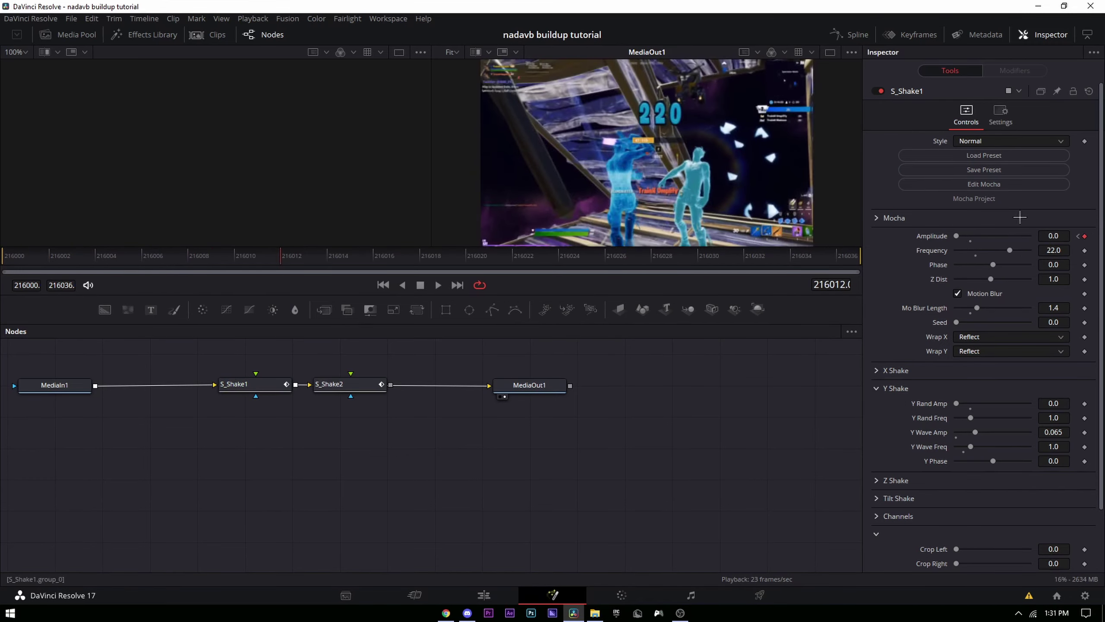
Check S_Shake2's Amplitude keyframes at the first frame and at the last frame, 216036
{"action": "left_click", "coordinate": [348, 384]}
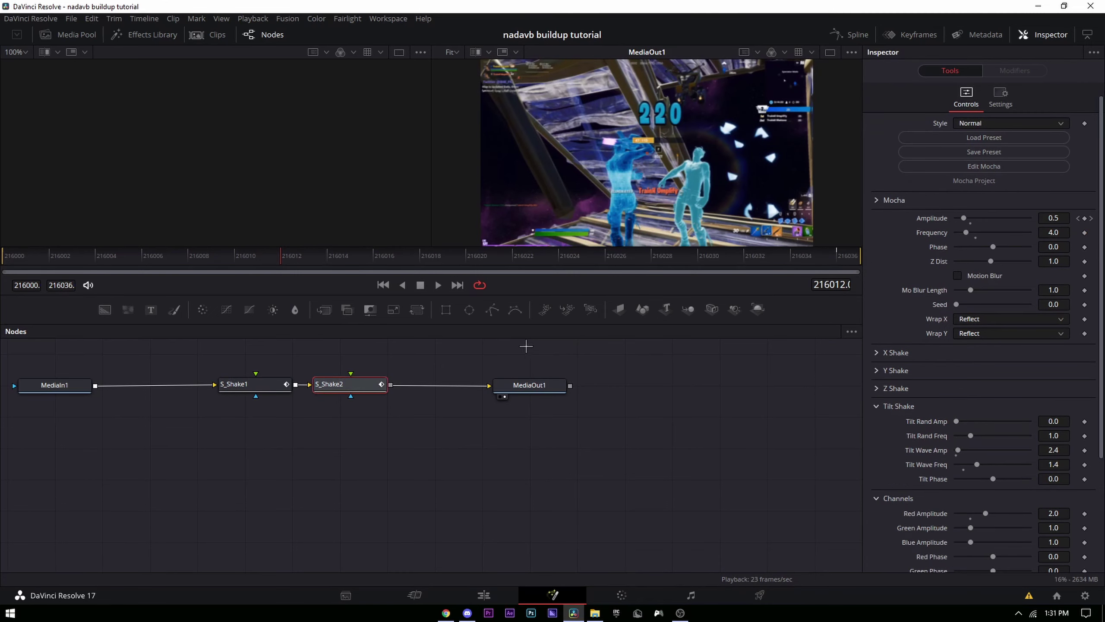
{"action": "left_click", "coordinate": [1079, 219]}
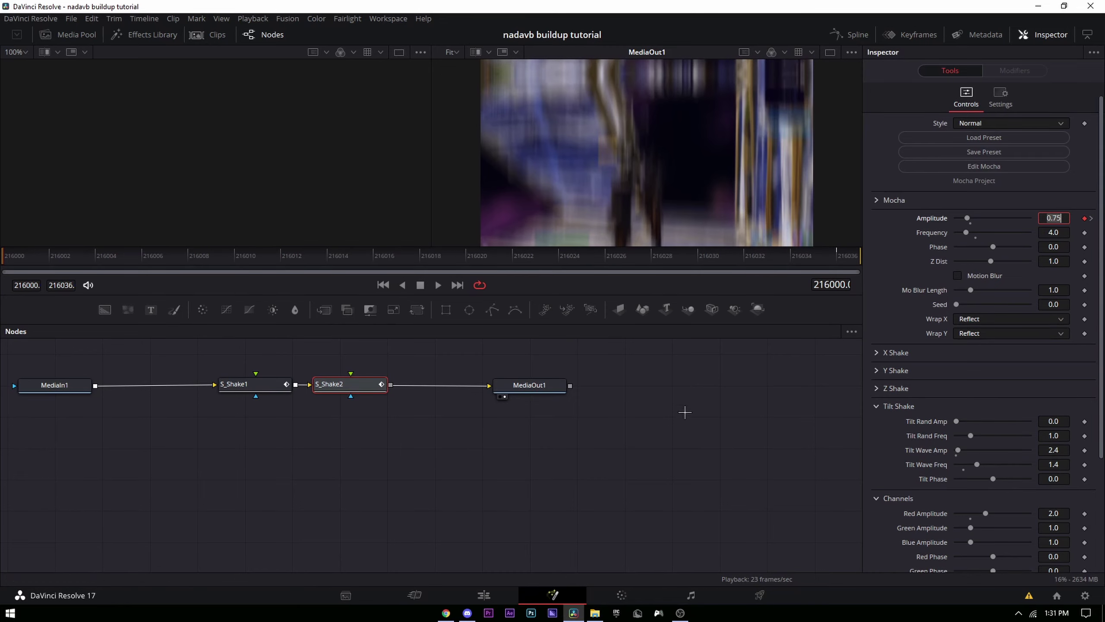
{"action": "left_click_drag", "start_coordinate": [815, 262], "coordinate": [848, 265]}
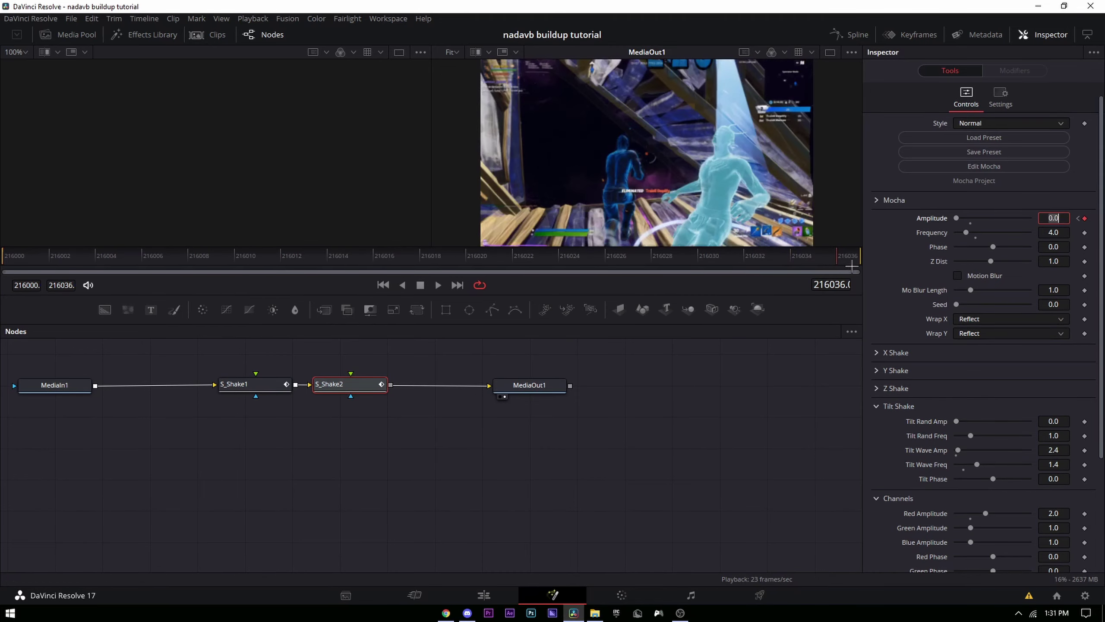
Return to the Edit page and replay the buildup from 01:00:03:26 and from just before the beat to preview the impact shake
{"action": "left_click", "coordinate": [483, 595]}
{"action": "left_click", "coordinate": [523, 345]}
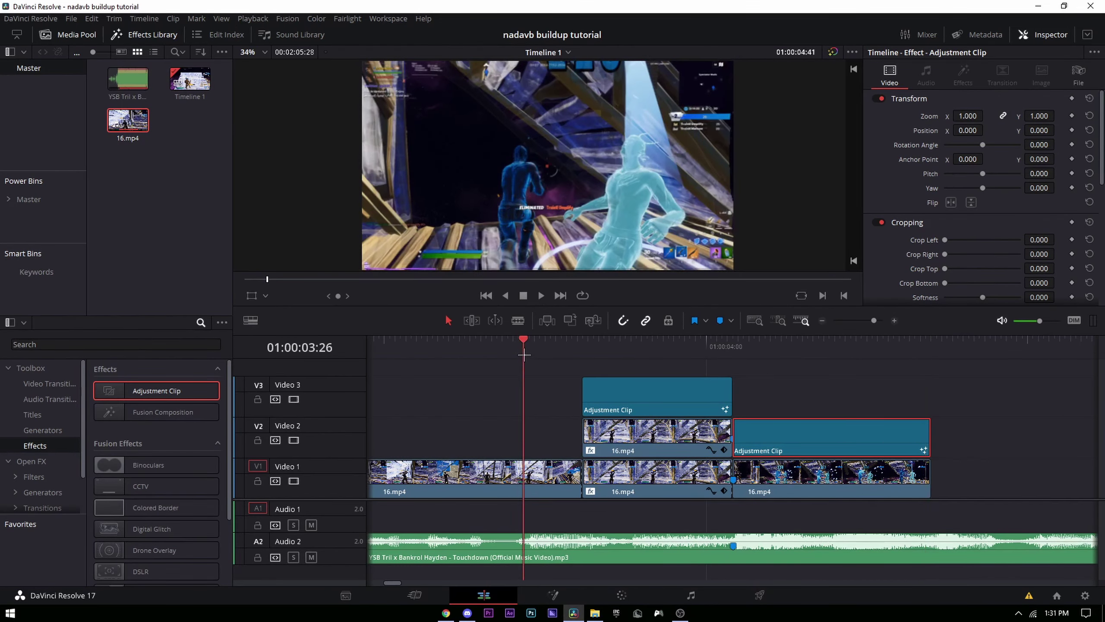
{"action": "key", "text": "space"}
{"action": "key", "text": "space"}
{"action": "left_click", "coordinate": [712, 352]}
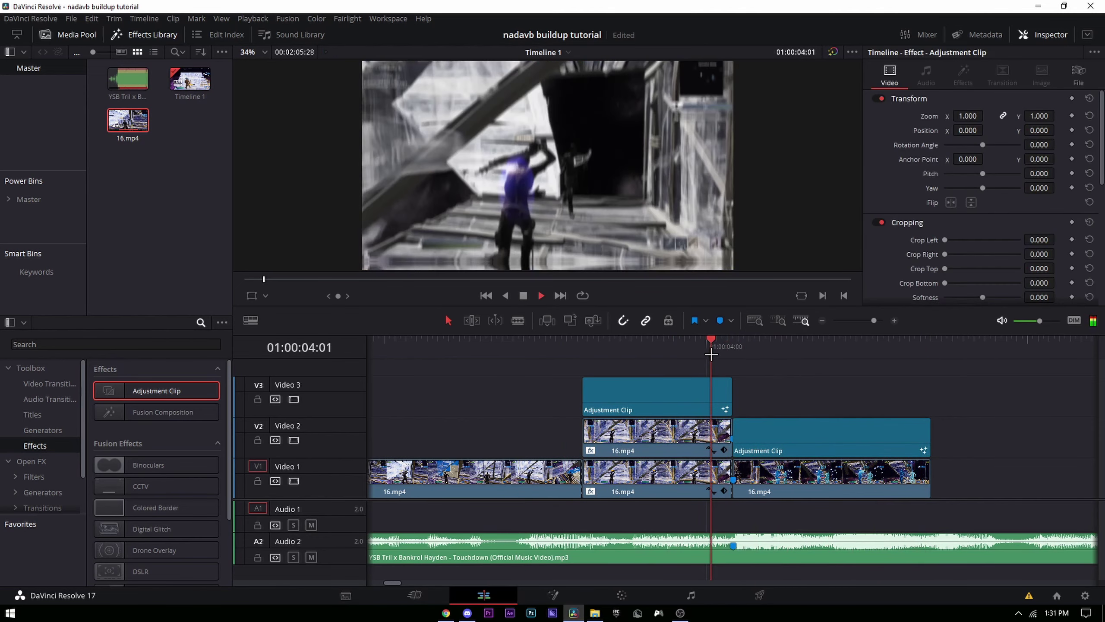
{"action": "key", "text": "space"}
{"action": "key", "text": "space"}
{"action": "left_click", "coordinate": [718, 338]}
{"action": "key", "text": "space"}
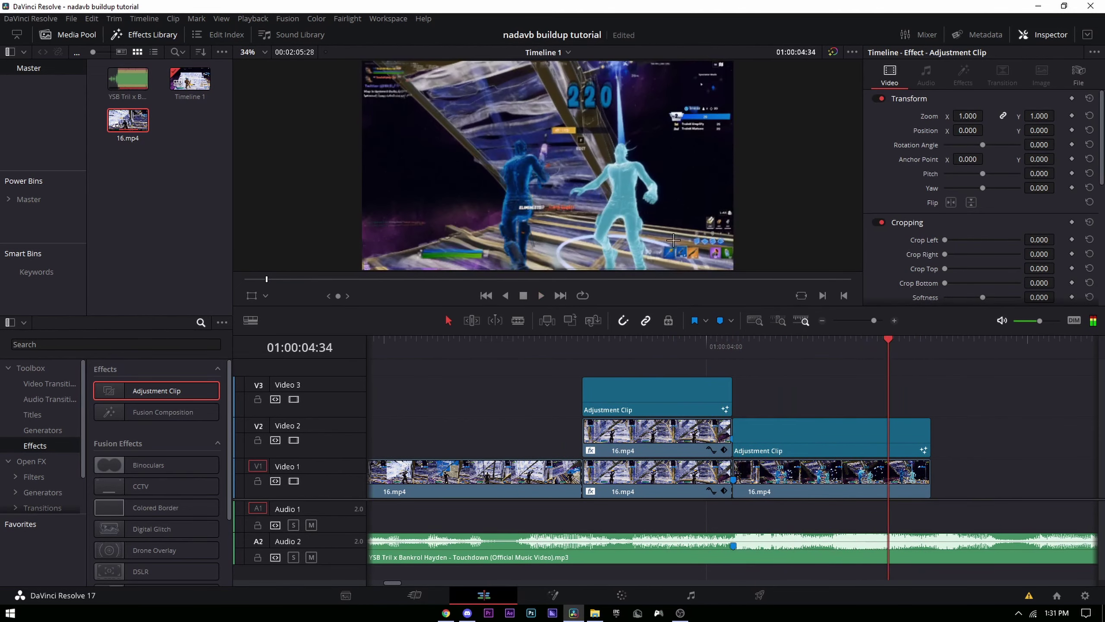
Put the playhead on the marker at 01:00:04:05 and reopen the Video 2 adjustment clip on the Fusion page
{"action": "left_click", "coordinate": [734, 339]}
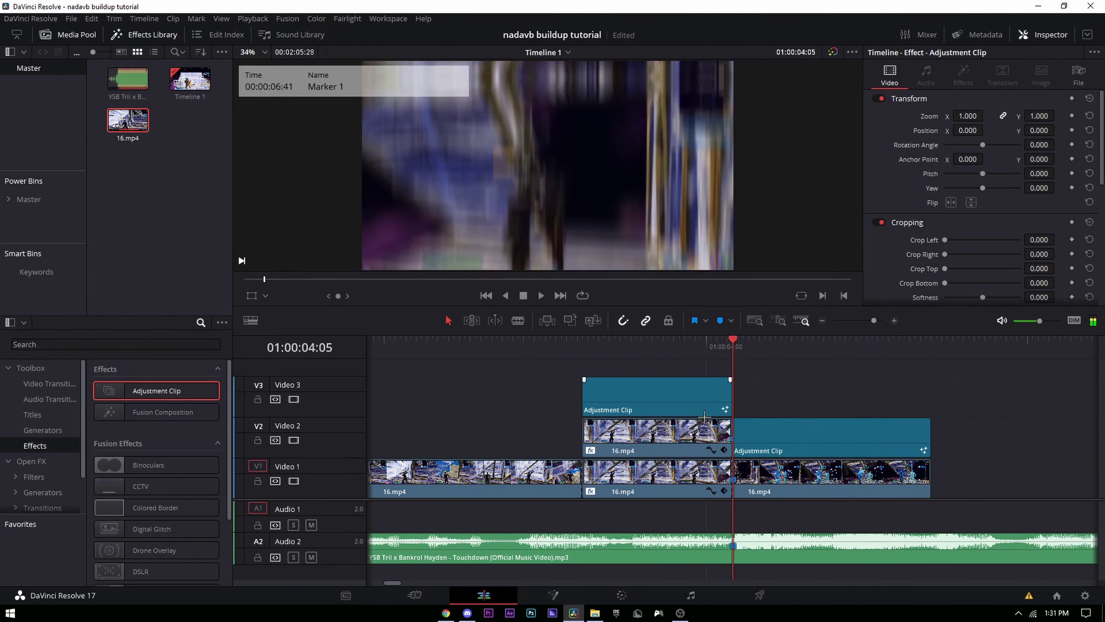
{"action": "left_click", "coordinate": [747, 454]}
{"action": "left_click", "coordinate": [553, 594]}
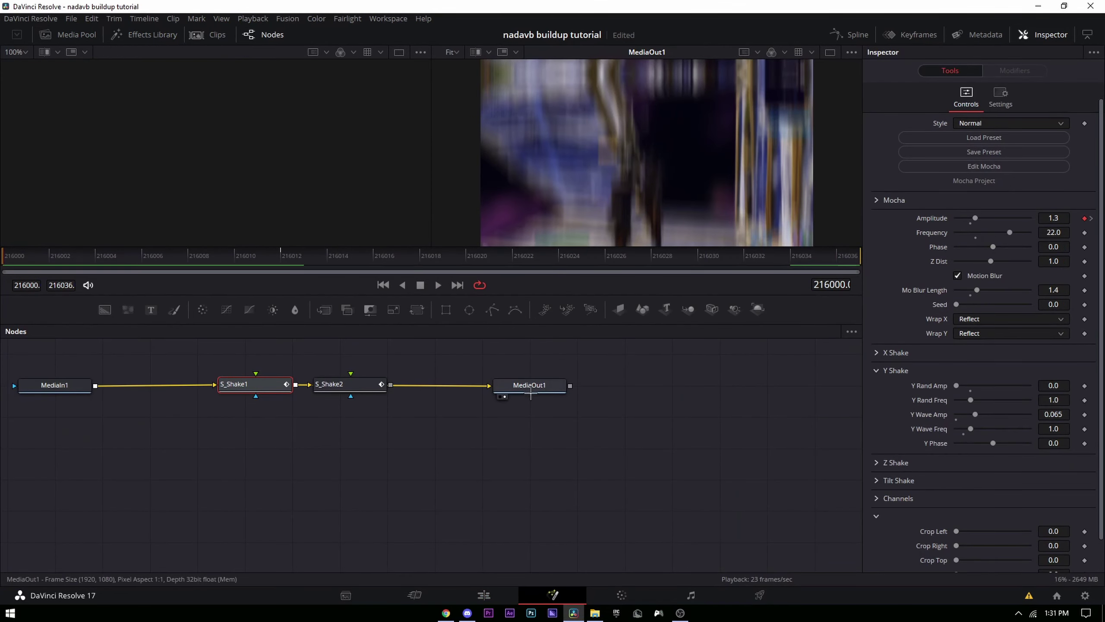
Move MediaOut1 farther from the shake nodes and import Mase God Pink Glow Flicker.setting into the node graph
{"action": "left_click_drag", "start_coordinate": [530, 384], "coordinate": [693, 386]}
{"action": "key", "text": "alt+Tab"}
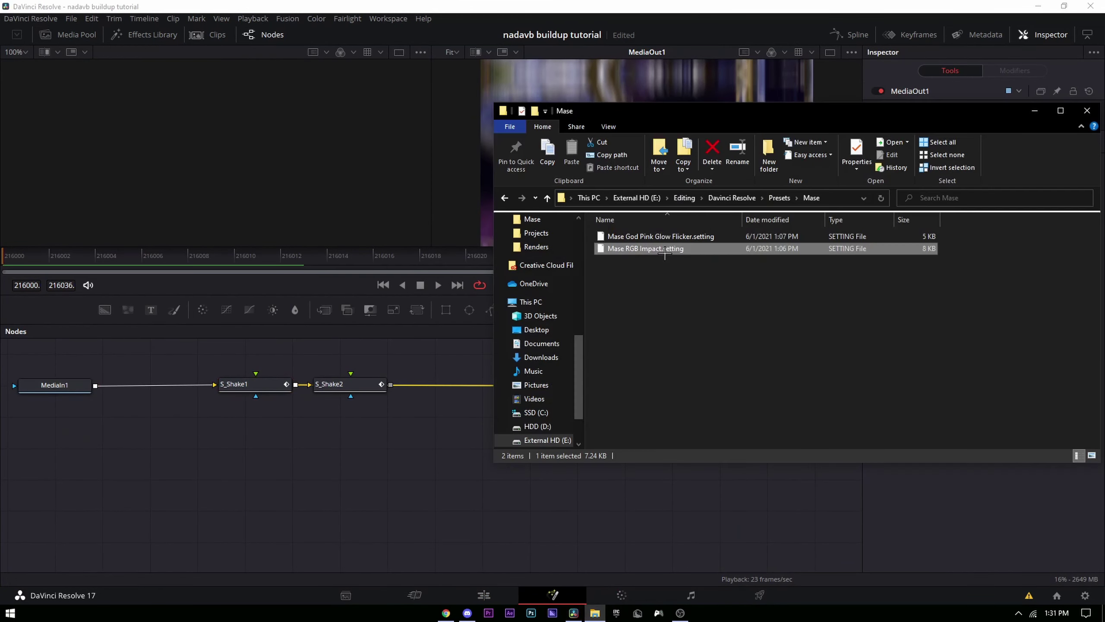
{"action": "left_click_drag", "start_coordinate": [653, 236], "coordinate": [328, 458]}
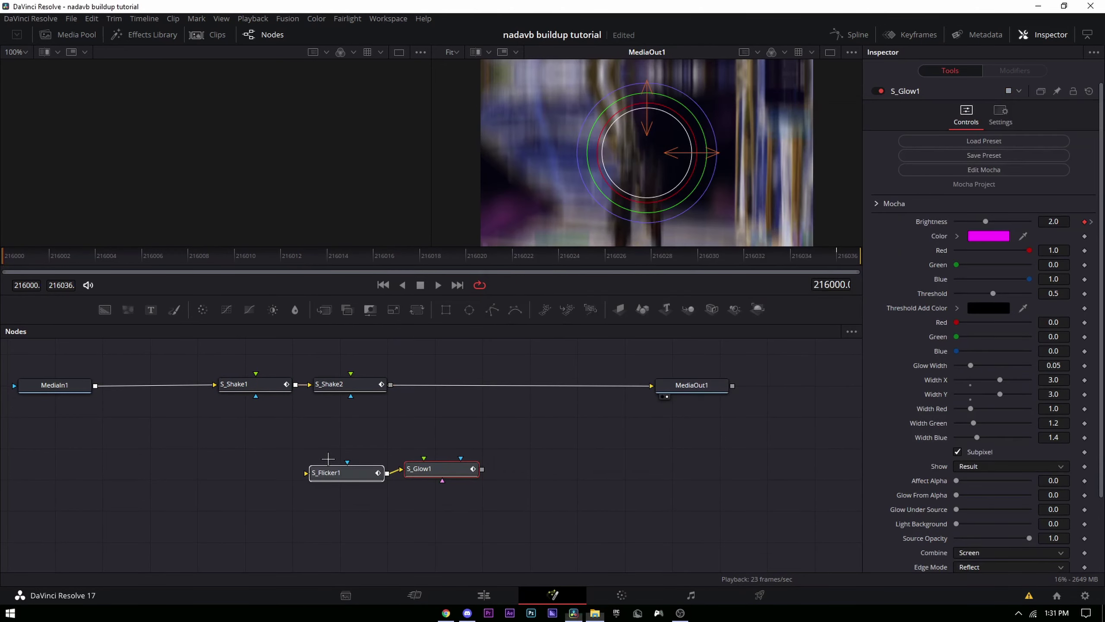
Wire S_Shake1, S_Shake2, S_Flicker1 and S_Glow1 in series into MediaOut1
{"action": "left_click_drag", "start_coordinate": [424, 469], "coordinate": [544, 383]}
{"action": "left_click", "coordinate": [508, 362]}
{"action": "left_click_drag", "start_coordinate": [465, 388], "coordinate": [452, 421]}
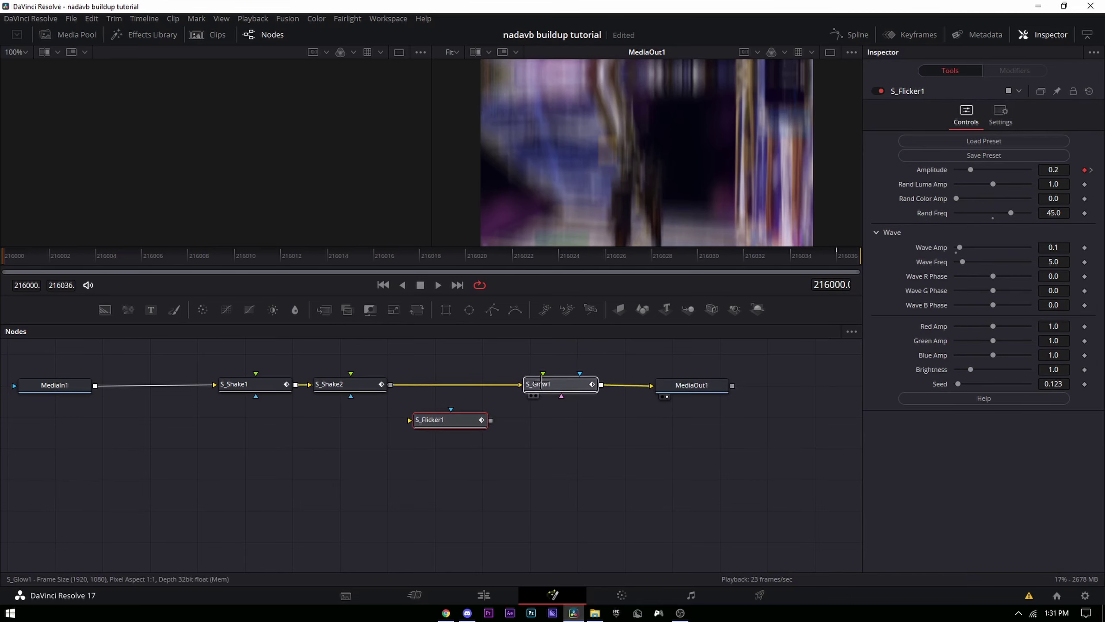
{"action": "left_click_drag", "start_coordinate": [541, 382], "coordinate": [551, 430]}
{"action": "left_click", "coordinate": [520, 427]}
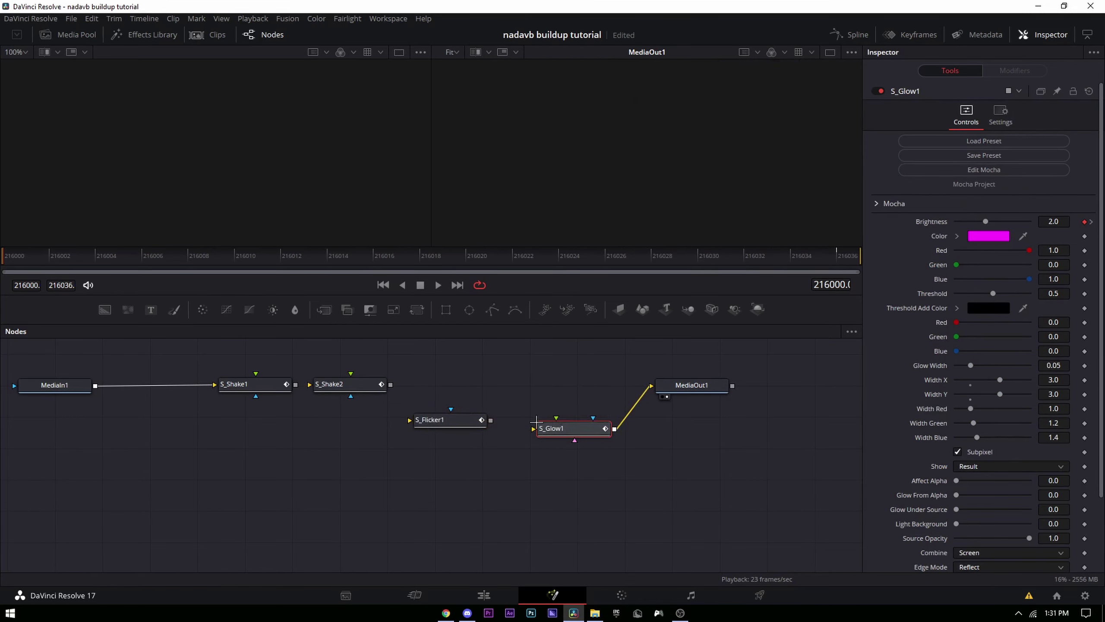
{"action": "left_click_drag", "start_coordinate": [390, 384], "coordinate": [410, 420]}
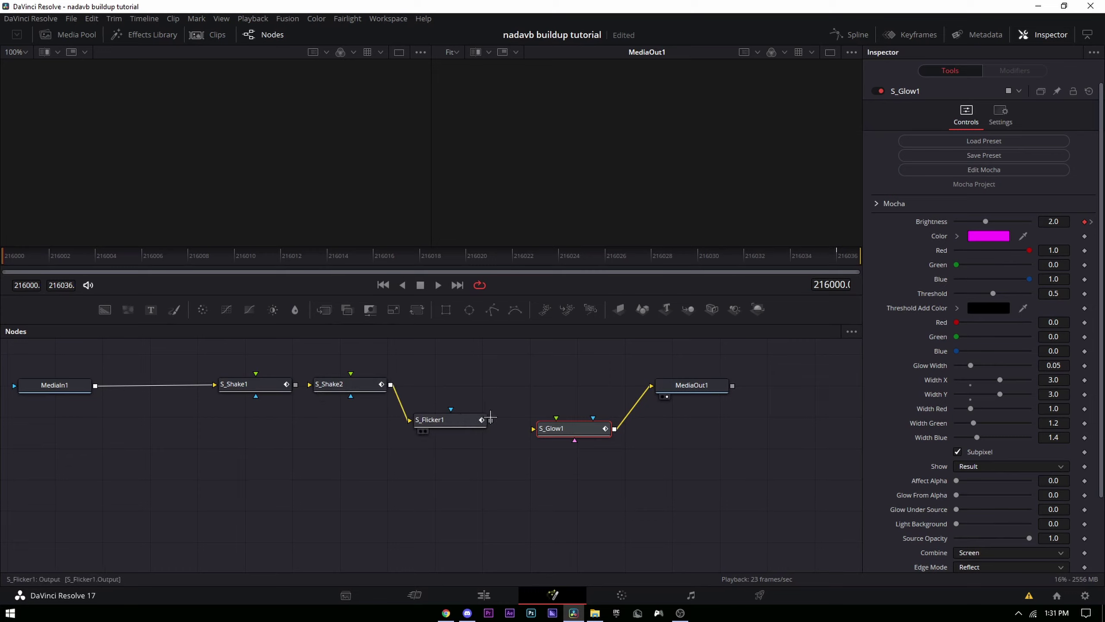
{"action": "left_click_drag", "start_coordinate": [490, 420], "coordinate": [534, 429]}
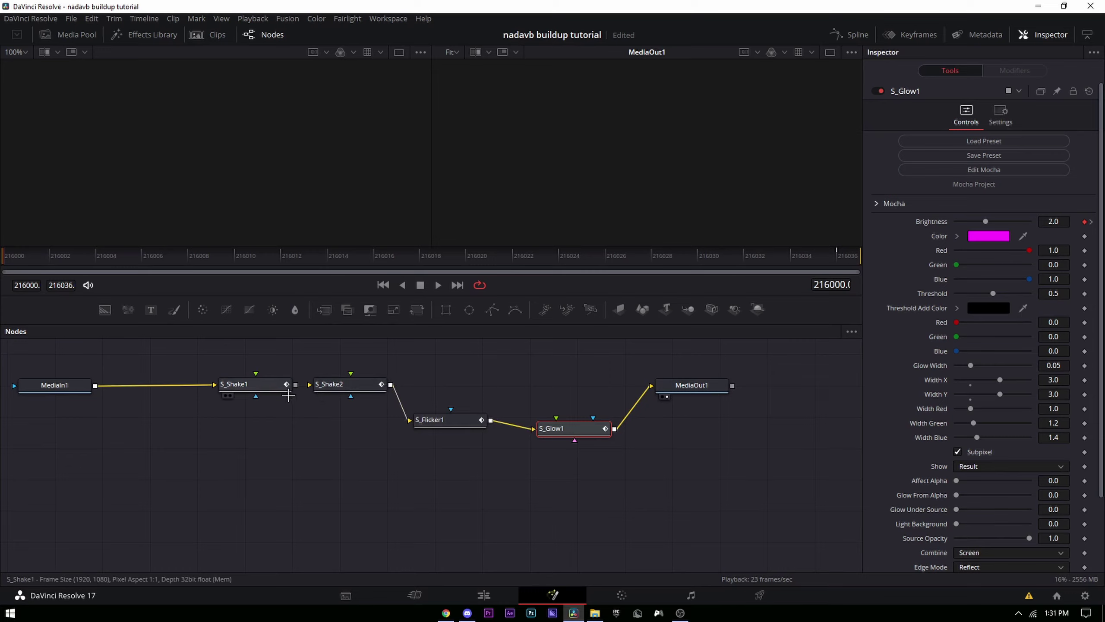
{"action": "left_click_drag", "start_coordinate": [295, 385], "coordinate": [310, 384]}
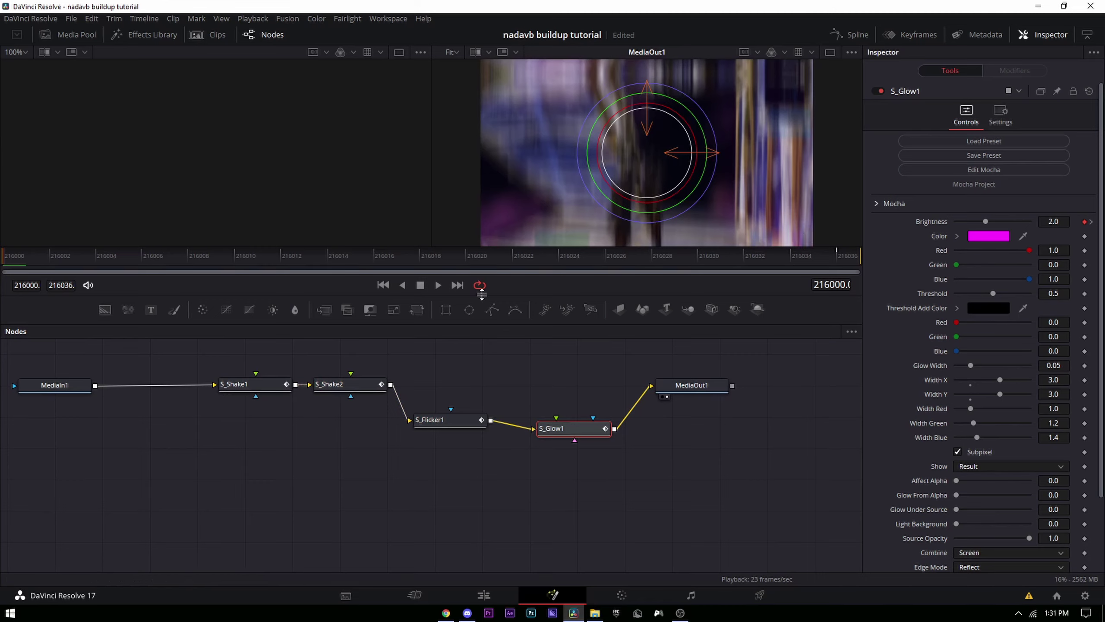
Check S_Glow1's Brightness at frame 216036 and S_Flicker1's Amplitude keyframes at the first and last frames
{"action": "left_click", "coordinate": [838, 255]}
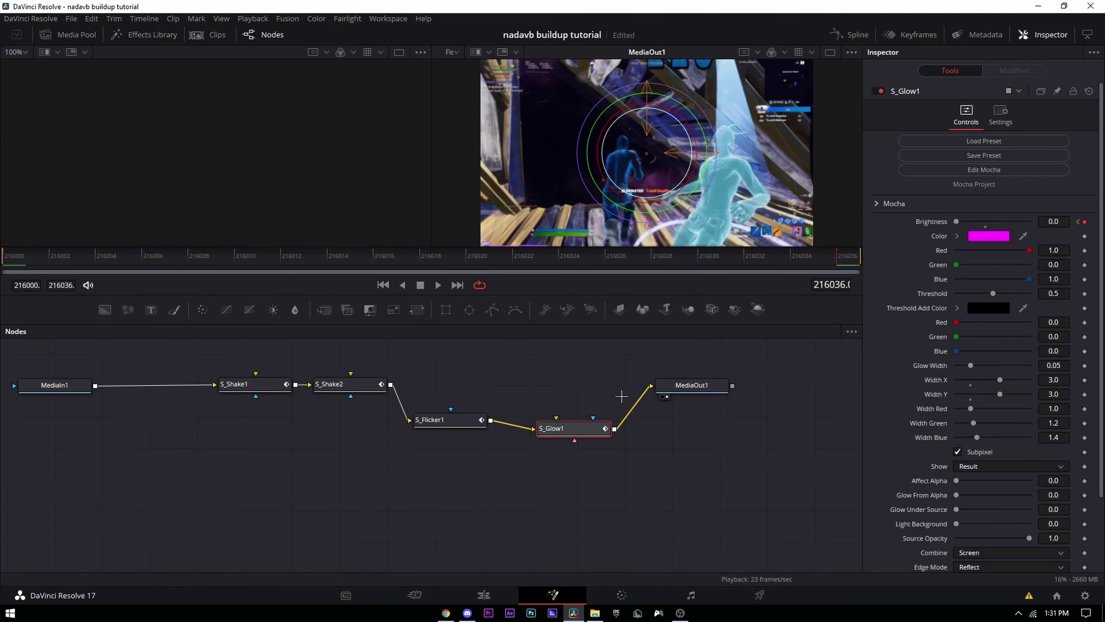
{"action": "left_click", "coordinate": [439, 419]}
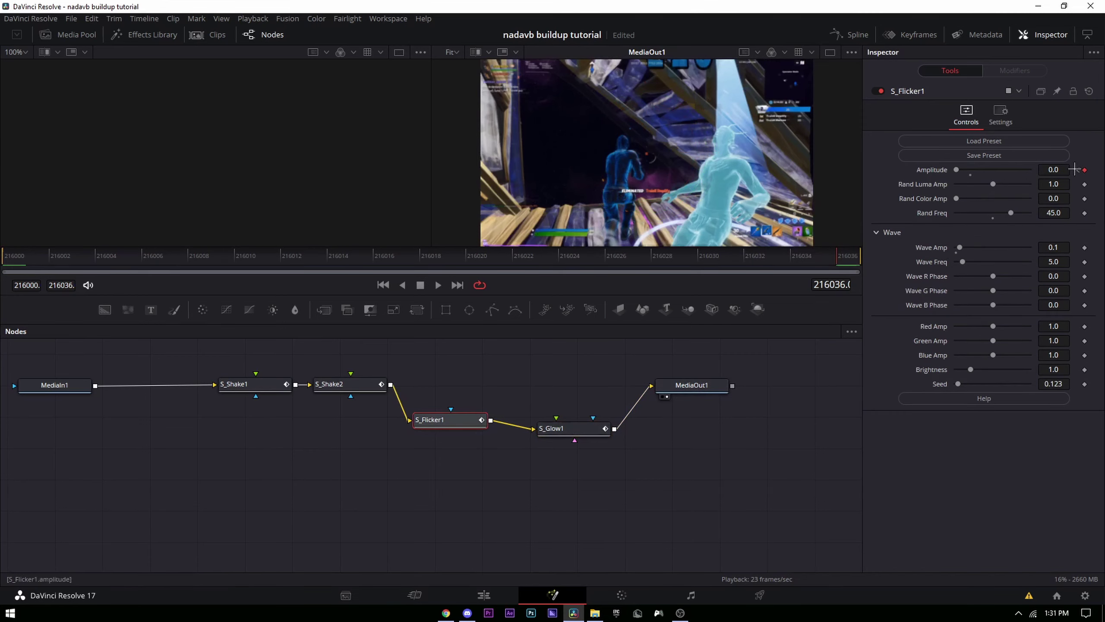
{"action": "key", "text": "Home"}
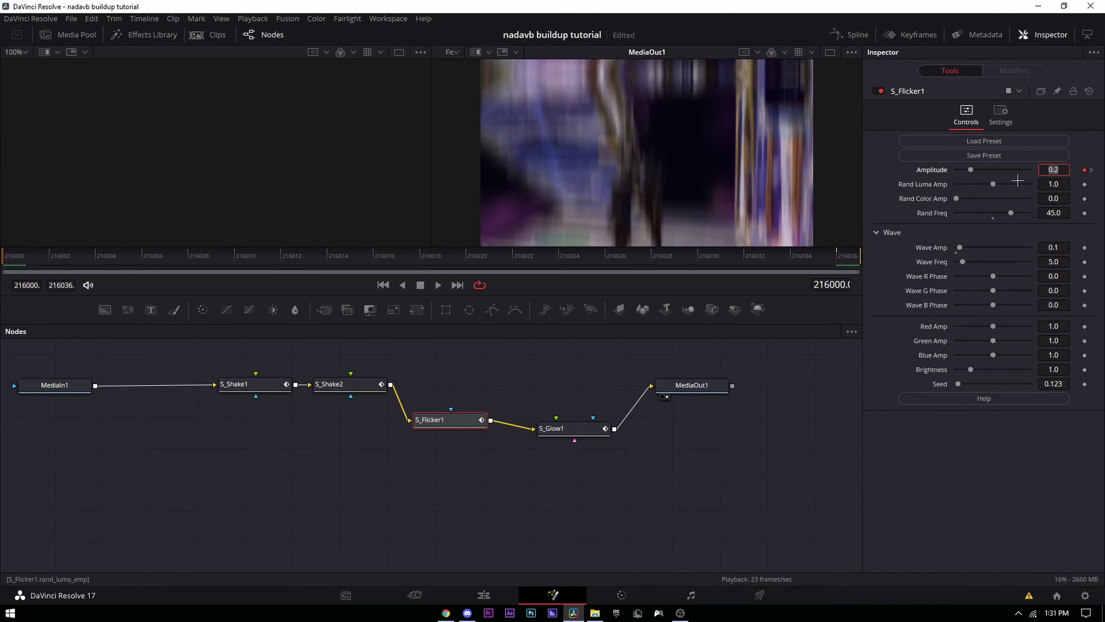
{"action": "key", "text": "End"}
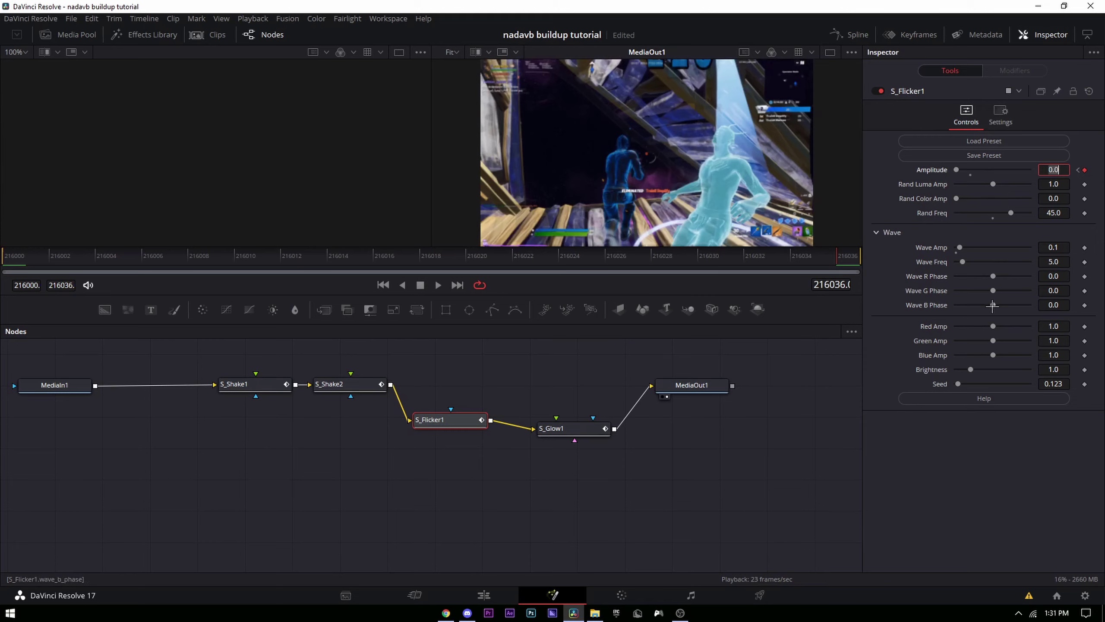
Change S_Glow1's Color on the first frame from magenta to a blue-violet with Red 0.333333, Green 0.333333 and Blue 1.0
{"action": "left_click", "coordinate": [566, 428]}
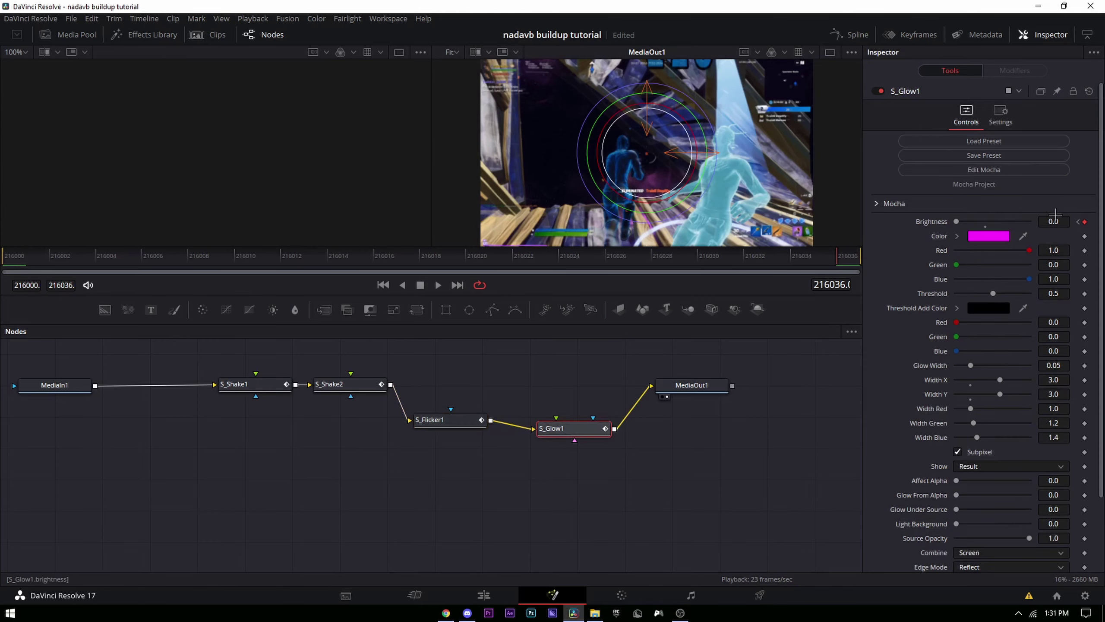
{"action": "key", "text": "Home"}
{"action": "left_click", "coordinate": [989, 236]}
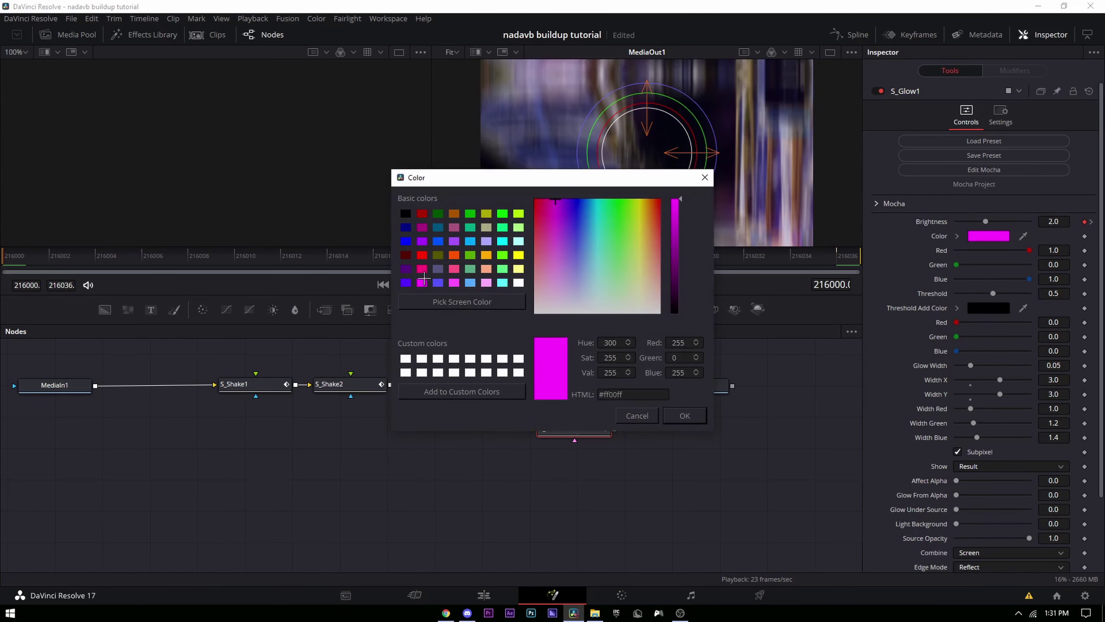
{"action": "left_click", "coordinate": [673, 416]}
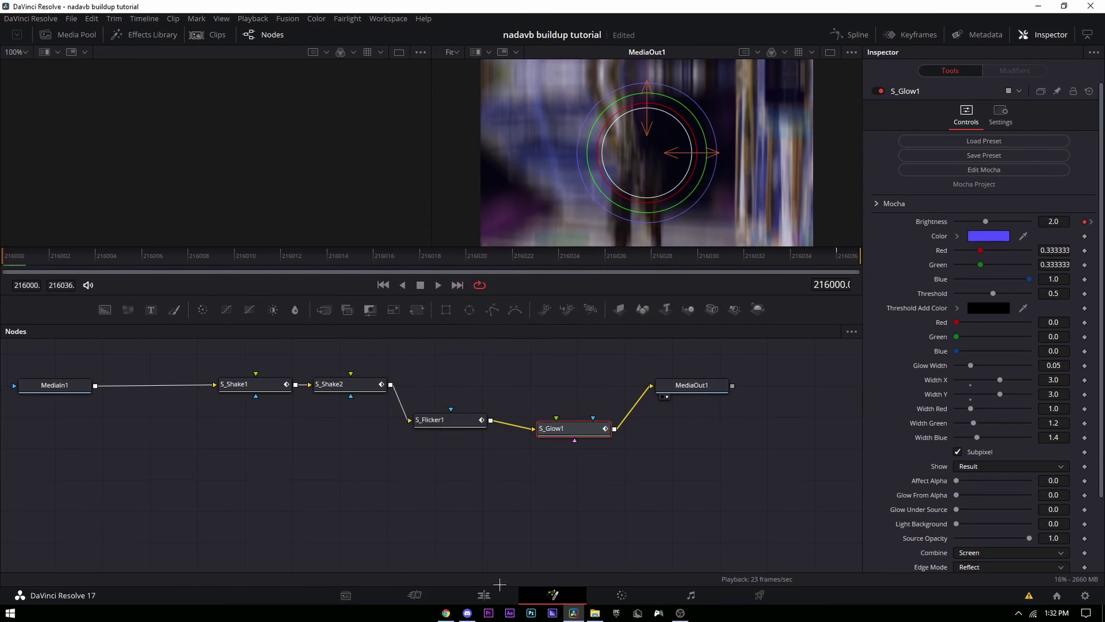
Return to the Edit page and review the impact effect and the buildup section on the timeline
{"action": "left_click", "coordinate": [484, 595]}
{"action": "key", "text": "space"}
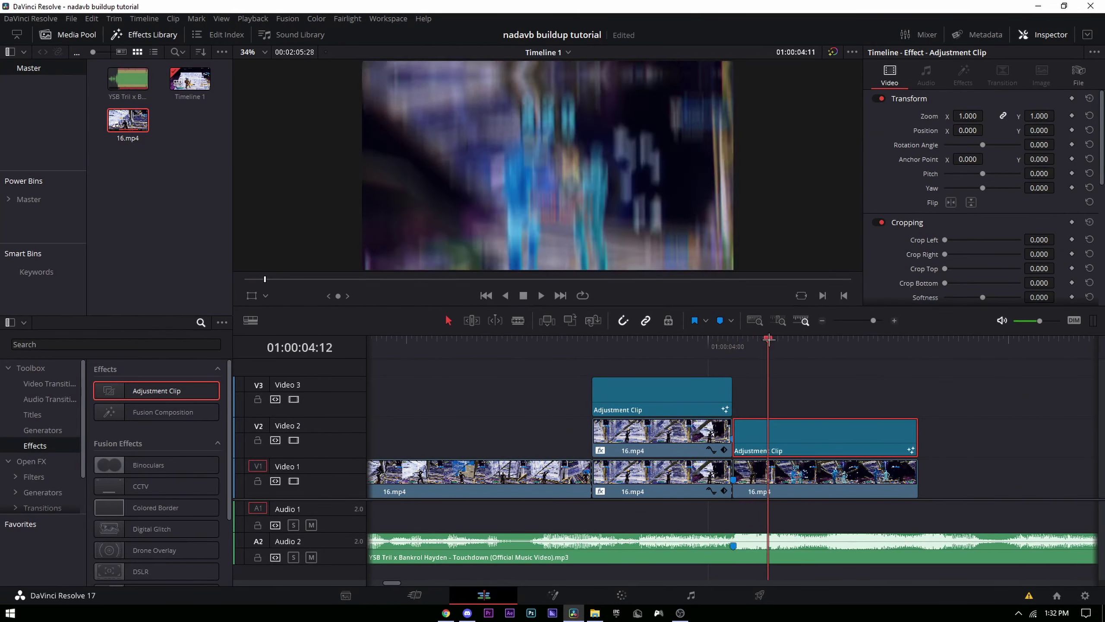
{"action": "left_click_drag", "start_coordinate": [592, 348], "coordinate": [678, 341]}
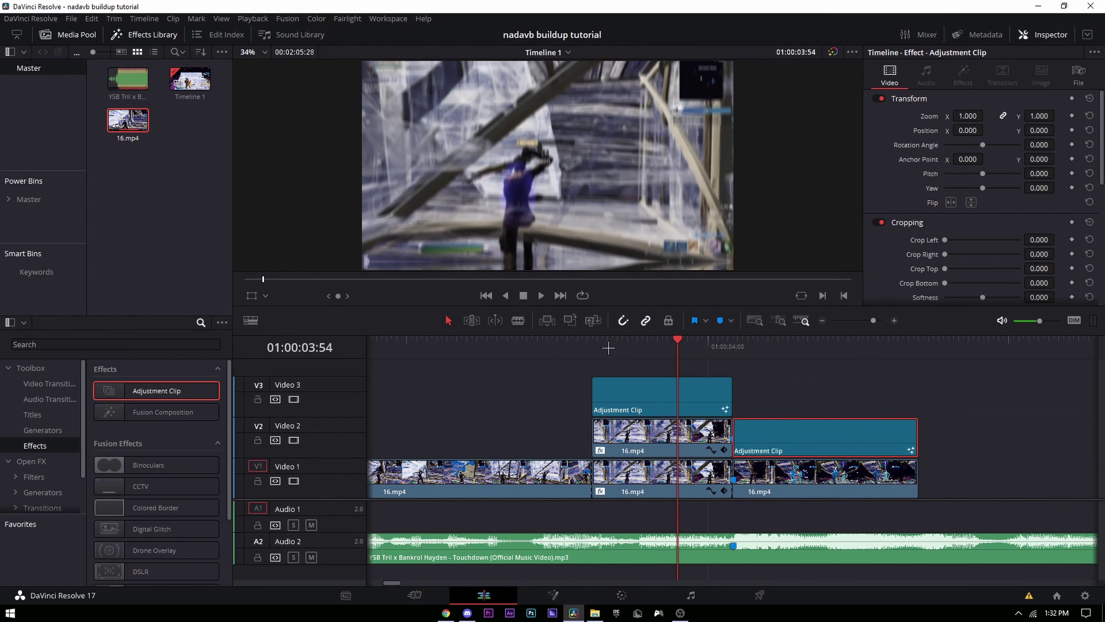
{"action": "left_click", "coordinate": [810, 389]}
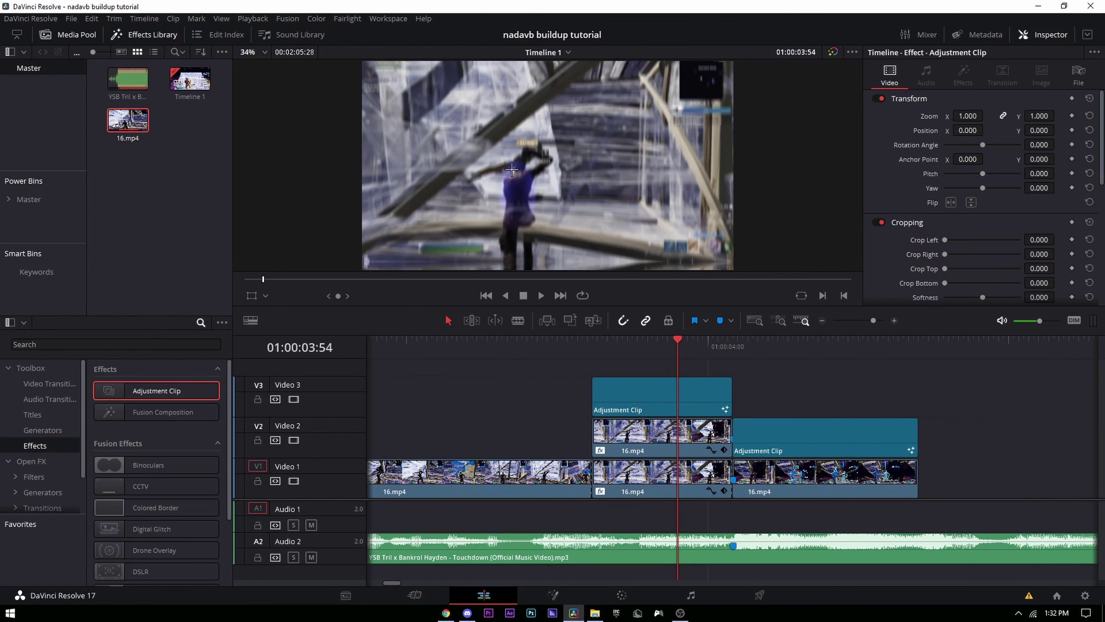
Split the music clip on Audio 2 at 01:00:03:37 and at the beat marker at 01:00:04:05
{"action": "scroll", "coordinate": [511, 170], "scroll_direction": "up", "scroll_amount": 1}
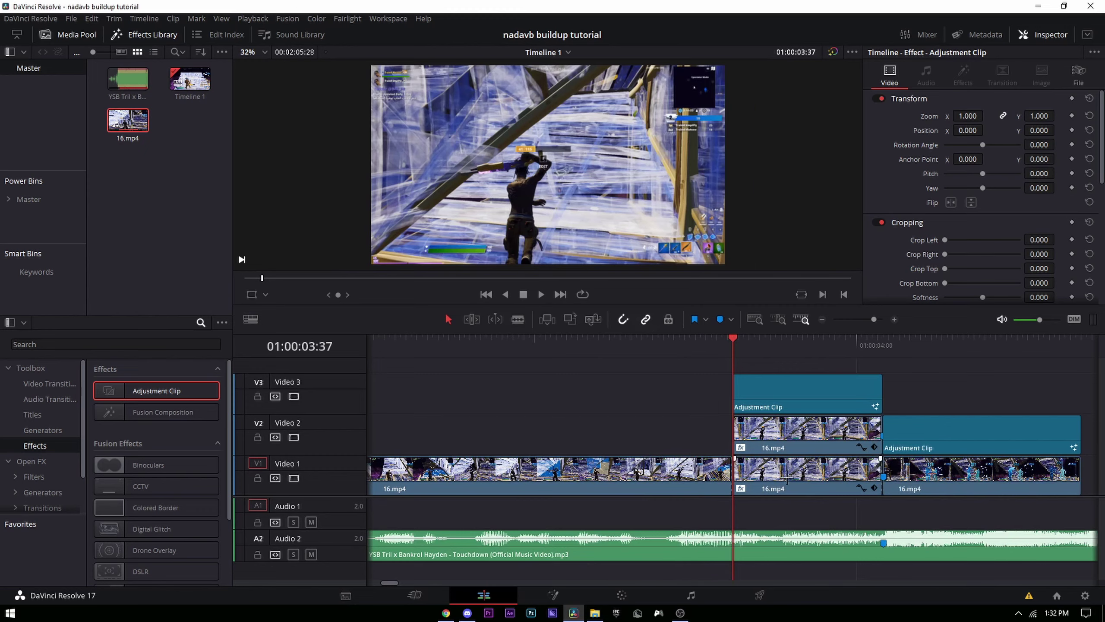
{"action": "left_click", "coordinate": [773, 550]}
{"action": "left_click", "coordinate": [792, 513]}
{"action": "scroll", "coordinate": [797, 515], "scroll_direction": "up", "scroll_amount": 1}
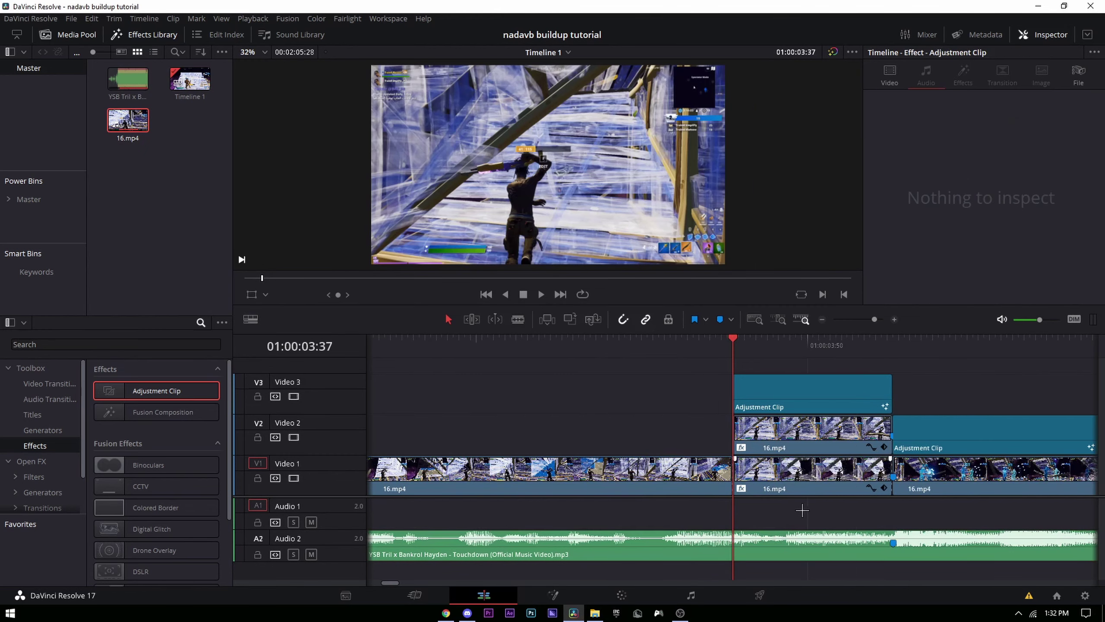
{"action": "scroll", "coordinate": [830, 543], "scroll_direction": "up", "scroll_amount": 1}
{"action": "scroll", "coordinate": [830, 542], "scroll_direction": "up", "scroll_amount": 1}
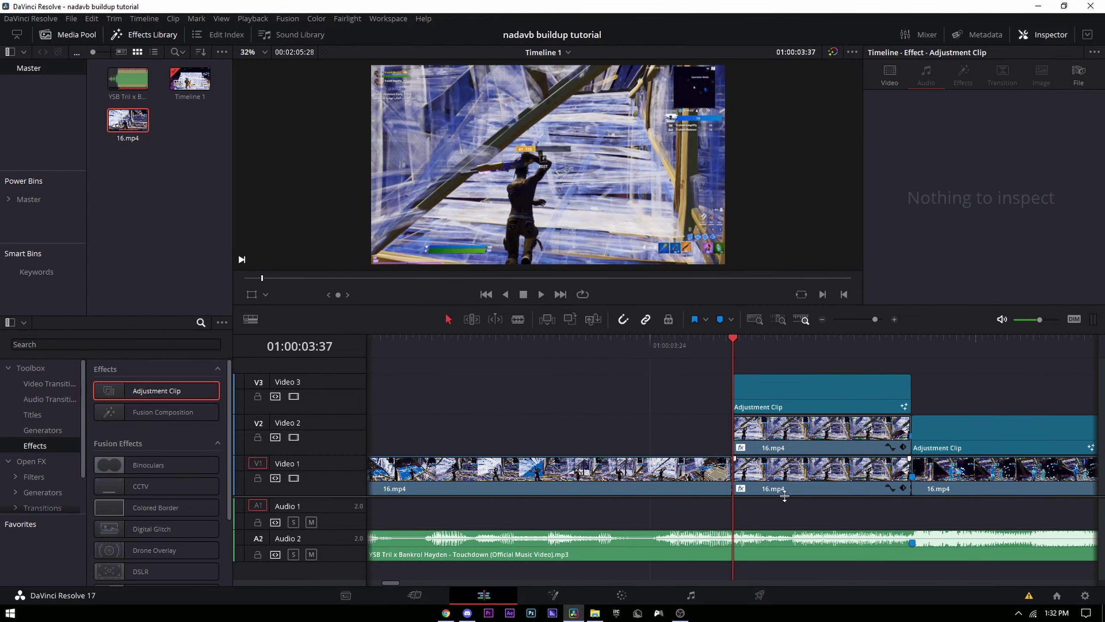
{"action": "left_click", "coordinate": [738, 543]}
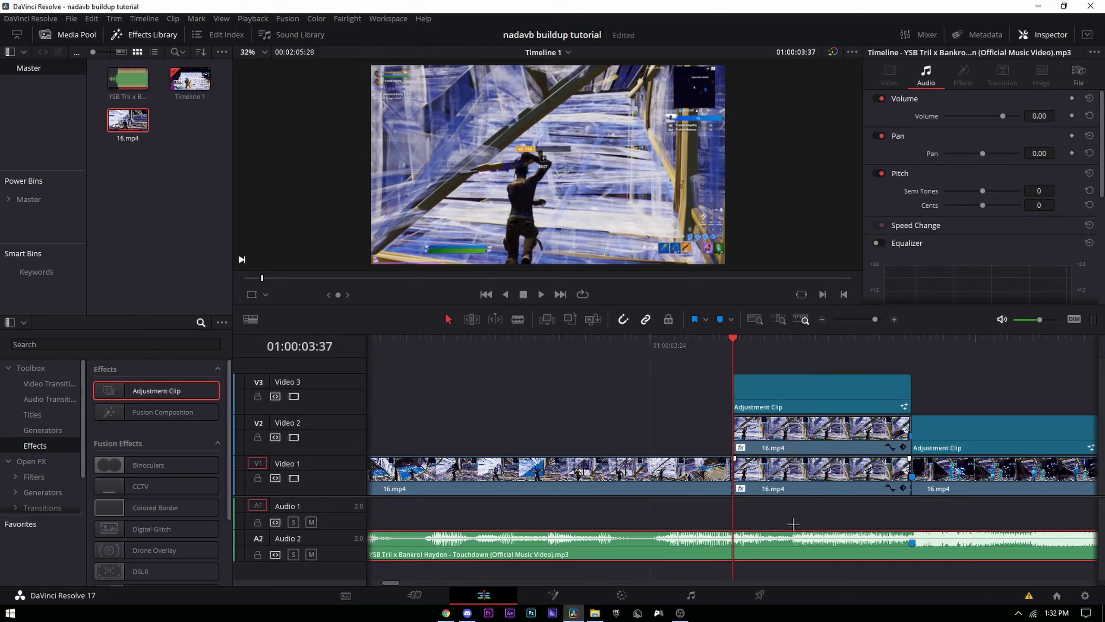
{"action": "key", "text": "ctrl+b"}
{"action": "left_click", "coordinate": [912, 345]}
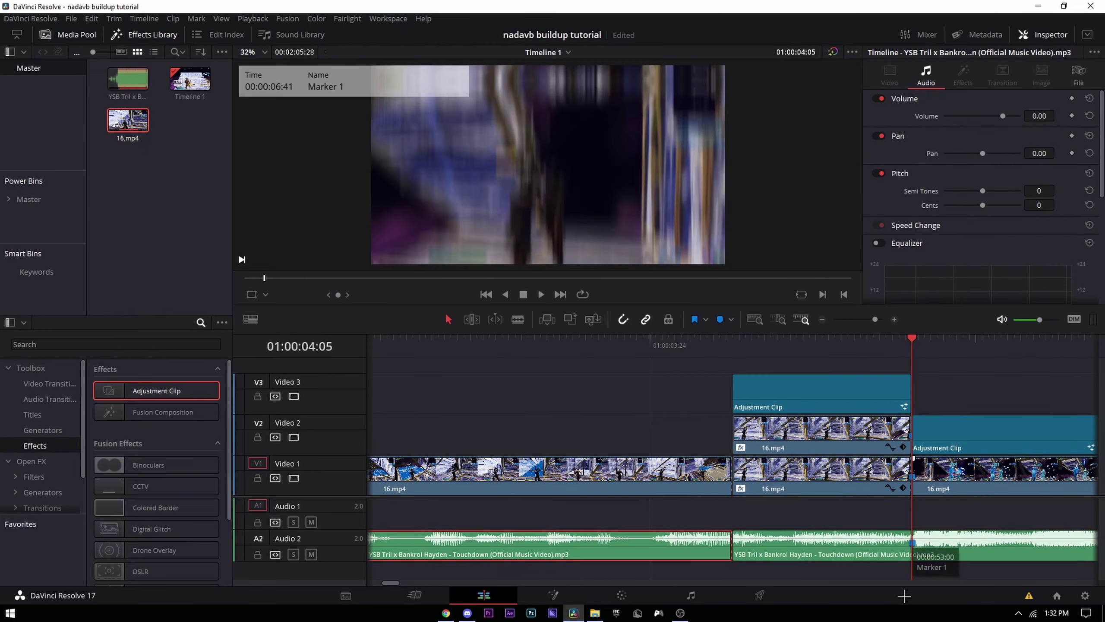
{"action": "key", "text": "ctrl+b"}
Play the isolated music section from 01:00:03:37 through the beat
{"action": "left_click", "coordinate": [731, 349]}
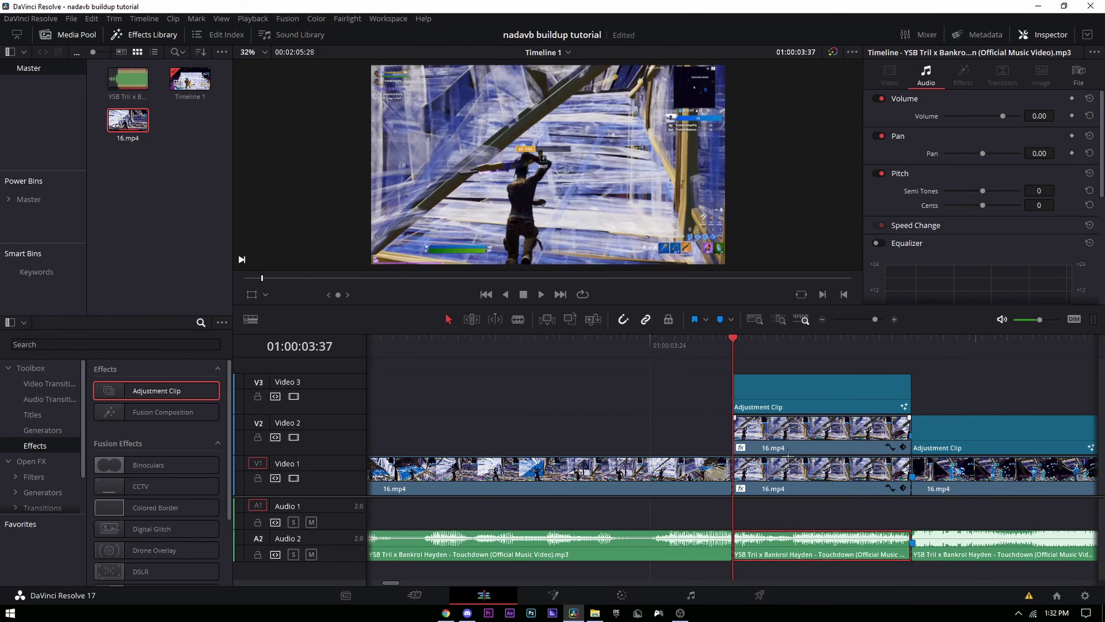
{"action": "scroll", "coordinate": [770, 483], "scroll_direction": "up", "scroll_amount": 1}
{"action": "key", "text": "space"}
{"action": "key", "text": "space"}
{"action": "key", "text": "space"}
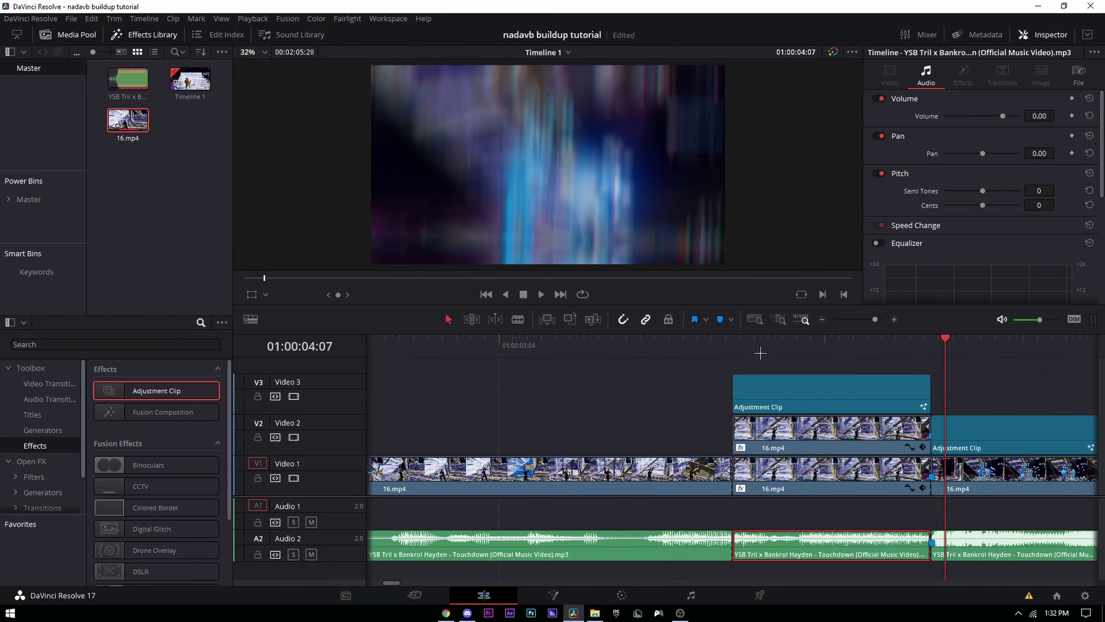
Split the isolated music section every four frames at 01:00:03:41, 01:00:03:45 and 01:00:03:49
{"action": "left_click", "coordinate": [733, 346]}
{"action": "key", "text": "Right"}
{"action": "key", "text": "Right"}
{"action": "key", "text": "Right"}
{"action": "key", "text": "Right"}
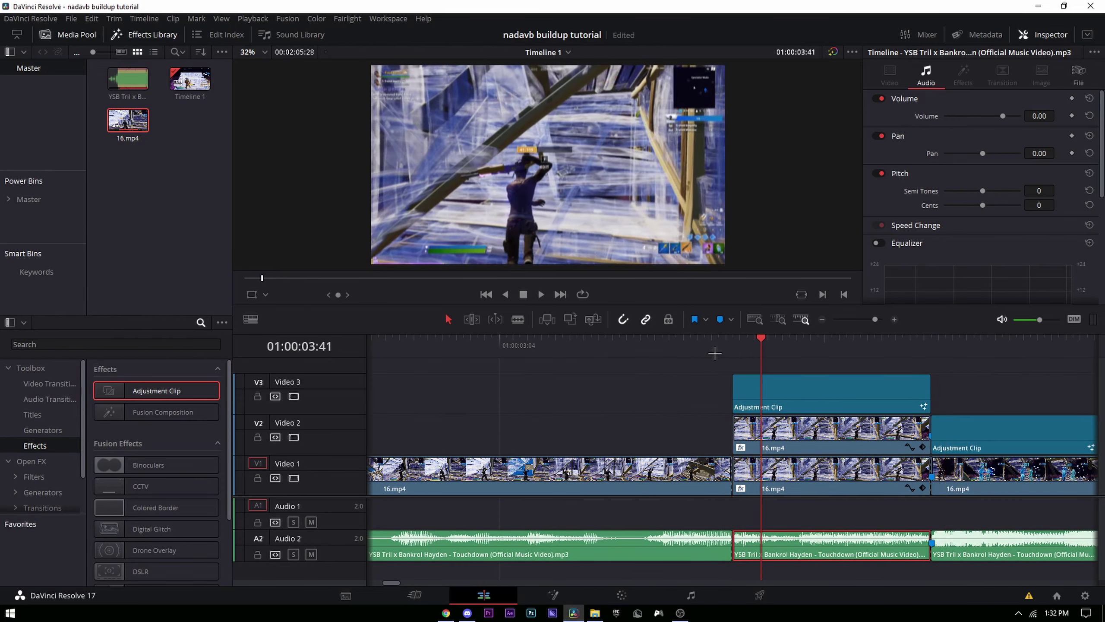
{"action": "key", "text": "ctrl+b"}
{"action": "key", "text": "Right"}
{"action": "key", "text": "Right"}
{"action": "key", "text": "Right"}
{"action": "key", "text": "Right"}
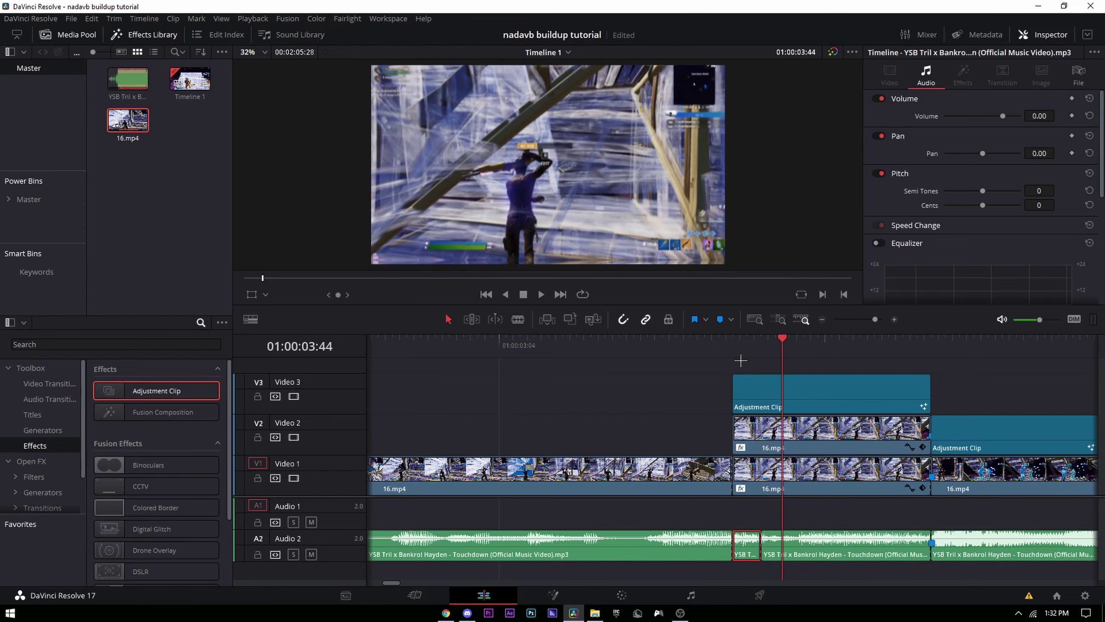
{"action": "key", "text": "ctrl+b"}
{"action": "key", "text": "Right"}
{"action": "key", "text": "Right"}
{"action": "key", "text": "Right"}
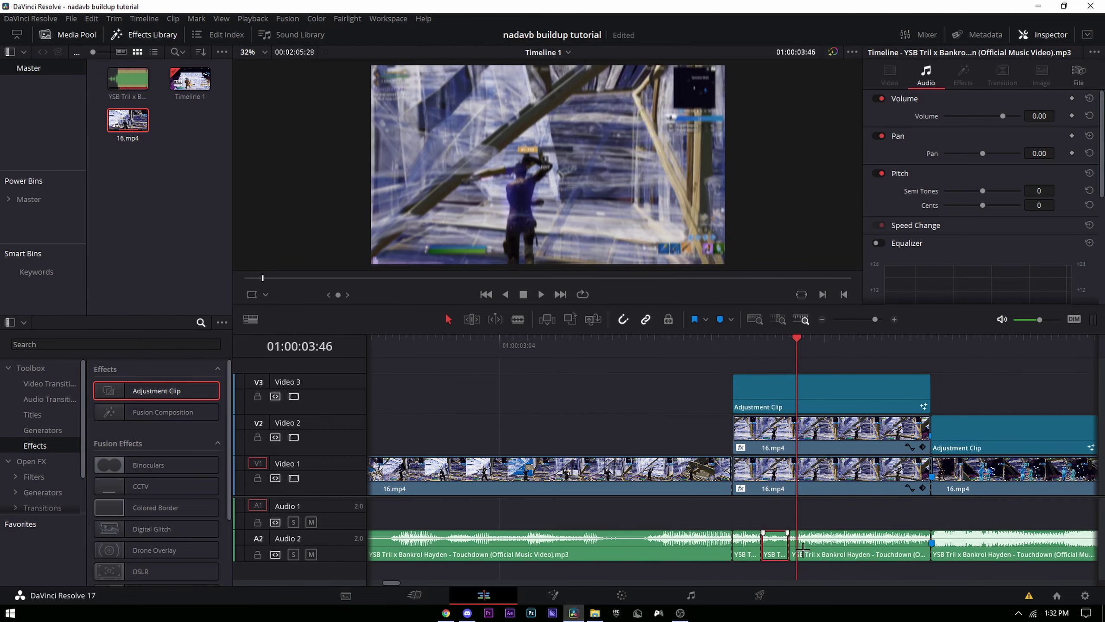
{"action": "key", "text": "ctrl+b"}
Continue splitting the music every four frames at 01:00:03:53, 01:00:03:57 and 01:00:04:01, ending at the beat marker
{"action": "key", "text": "Right"}
{"action": "key", "text": "Right"}
{"action": "key", "text": "Right"}
{"action": "key", "text": "Right"}
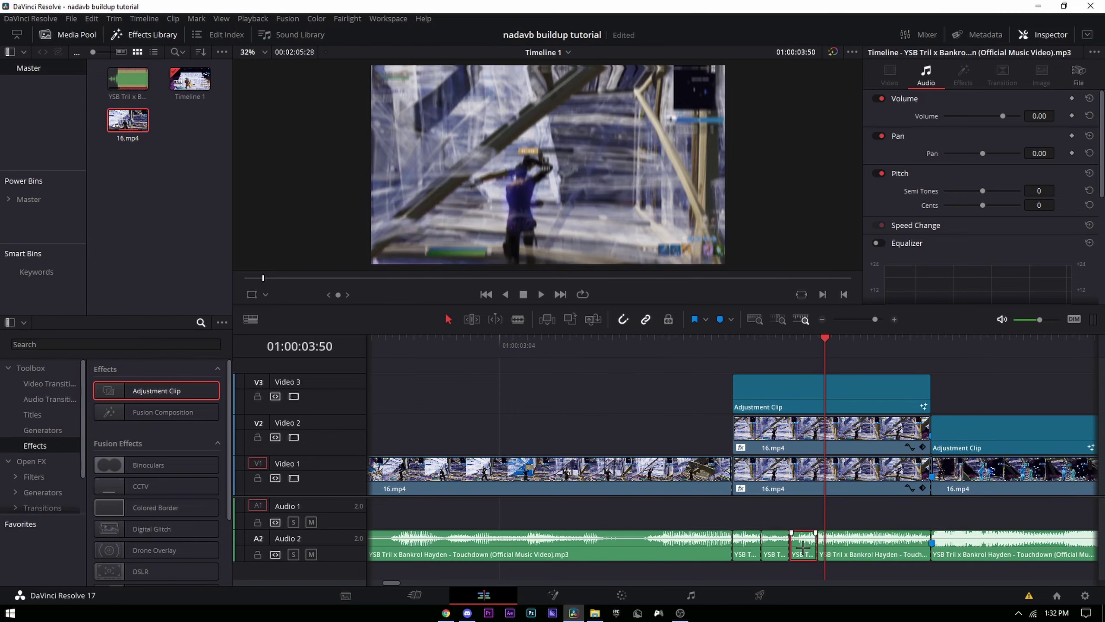
{"action": "key", "text": "Right"}
{"action": "left_click", "coordinate": [830, 547]}
{"action": "key", "text": "Right"}
{"action": "key", "text": "Left"}
{"action": "key", "text": "ctrl+b"}
{"action": "key", "text": "Right"}
{"action": "key", "text": "Right"}
{"action": "key", "text": "Right"}
{"action": "key", "text": "Right"}
{"action": "left_click", "coordinate": [864, 545]}
{"action": "key", "text": "ctrl+b"}
{"action": "key", "text": "Right"}
{"action": "key", "text": "Right"}
{"action": "key", "text": "Right"}
{"action": "key", "text": "Right"}
{"action": "left_click", "coordinate": [901, 535]}
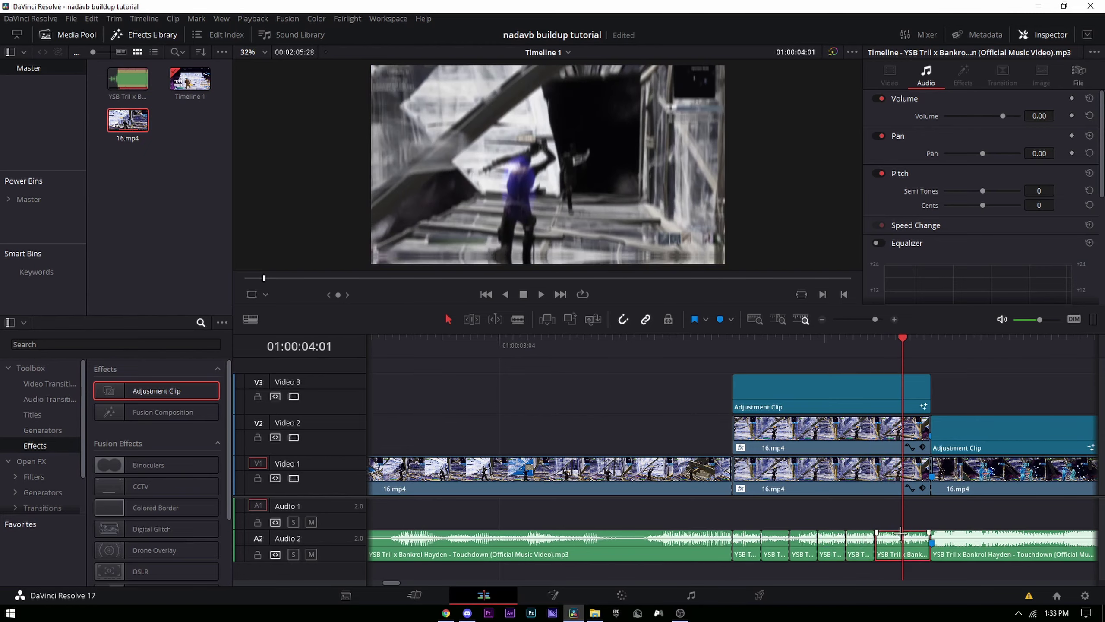
{"action": "key", "text": "Right"}
{"action": "key", "text": "Right"}
{"action": "key", "text": "Right"}
{"action": "key", "text": "Right"}
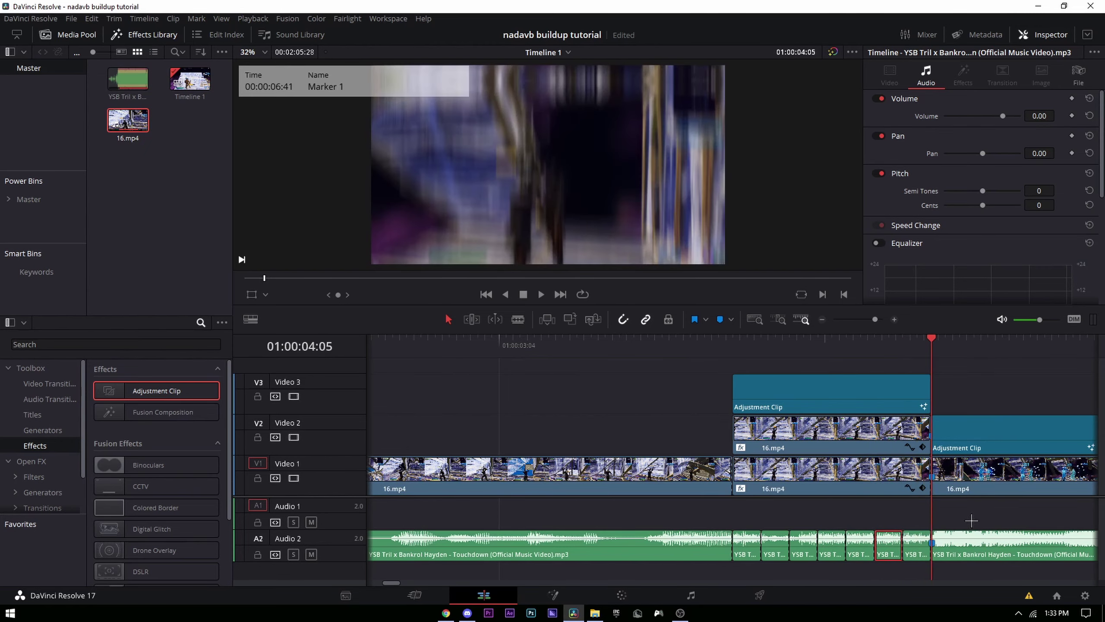
Delete the first, third, fifth and seventh short music pieces before the marker to create a stutter
{"action": "key", "text": "Up"}
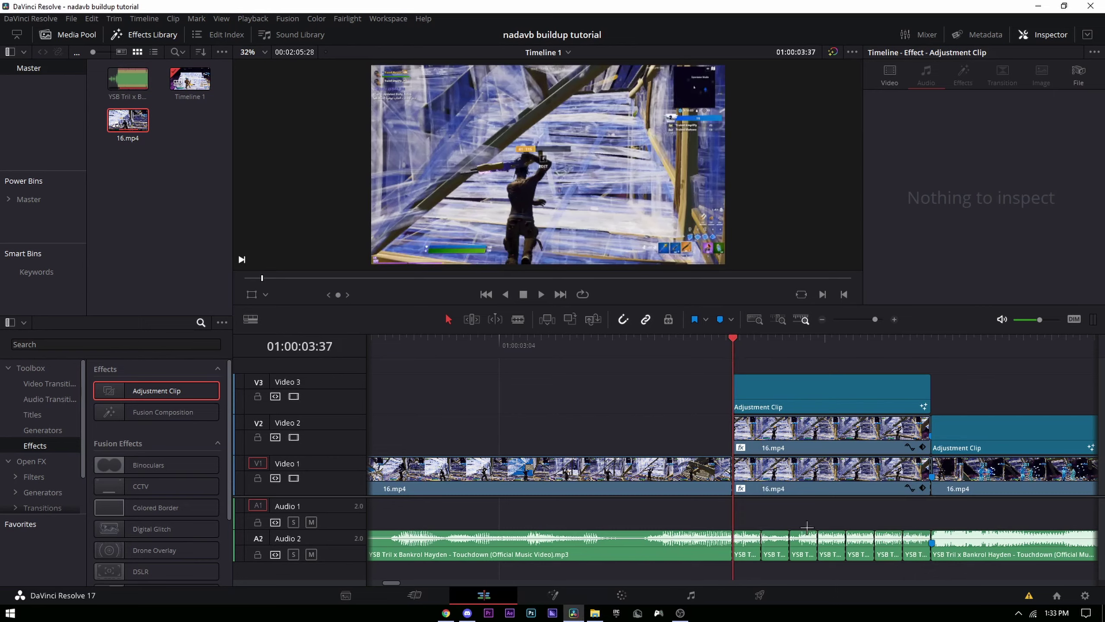
{"action": "left_click", "coordinate": [786, 514]}
{"action": "left_click", "coordinate": [918, 541]}
{"action": "left_click", "coordinate": [860, 539], "text": "ctrl"}
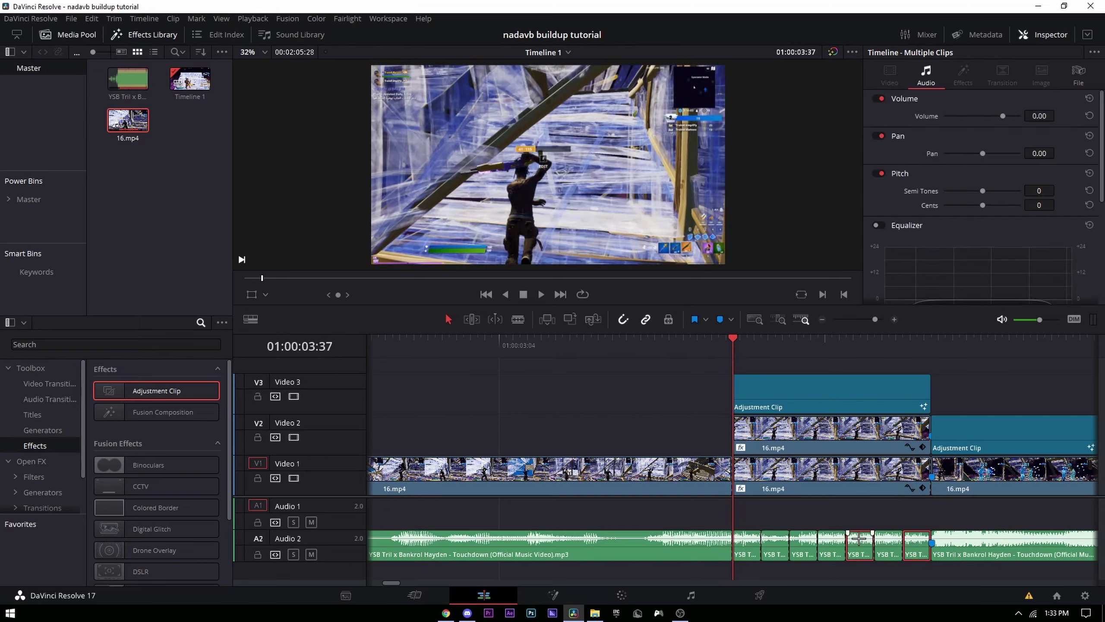
{"action": "left_click", "coordinate": [804, 542], "text": "ctrl"}
{"action": "left_click", "coordinate": [748, 551], "text": "ctrl"}
{"action": "key", "text": "BackSpace"}
Play back the stuttered music section and return the playhead to 01:00:03:37
{"action": "left_click", "coordinate": [664, 336]}
{"action": "key", "text": "space"}
{"action": "left_click", "coordinate": [649, 348]}
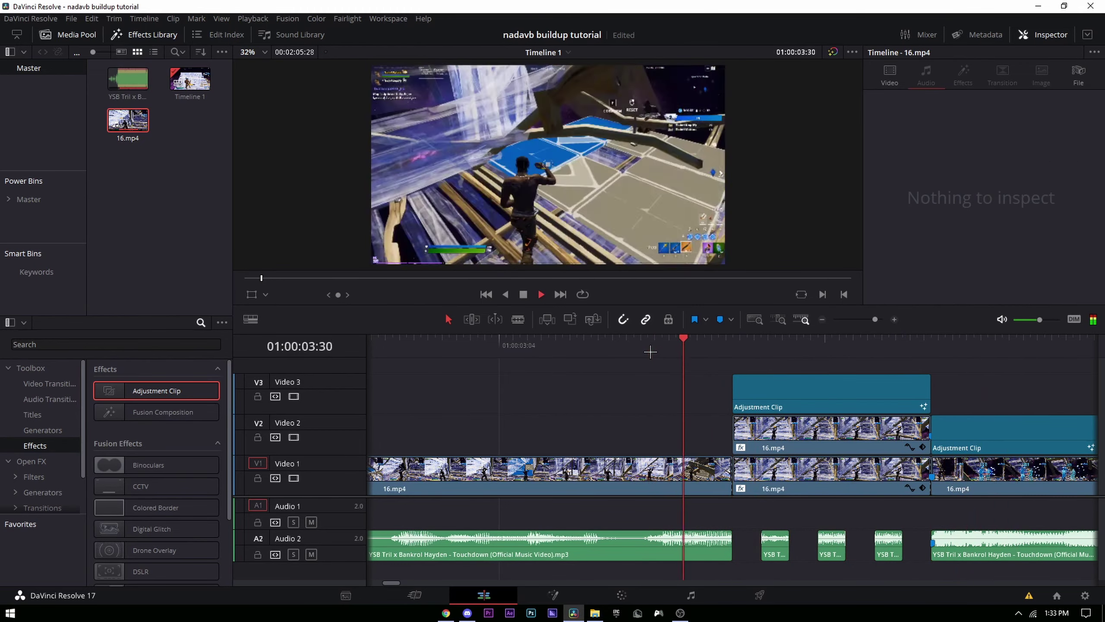
{"action": "left_click_drag", "start_coordinate": [721, 348], "coordinate": [731, 341]}
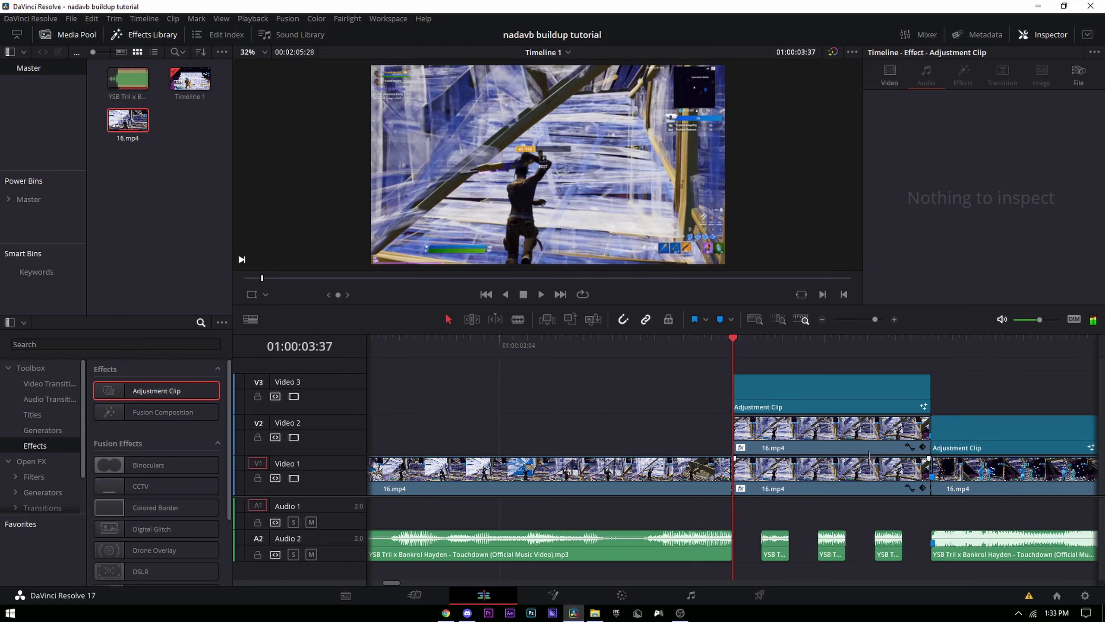
Find the Solid Color generator, place it above the Video 3 adjustment clip from 01:00:03:37, and save the project
{"action": "left_click", "coordinate": [52, 429]}
{"action": "type", "text": "color"}
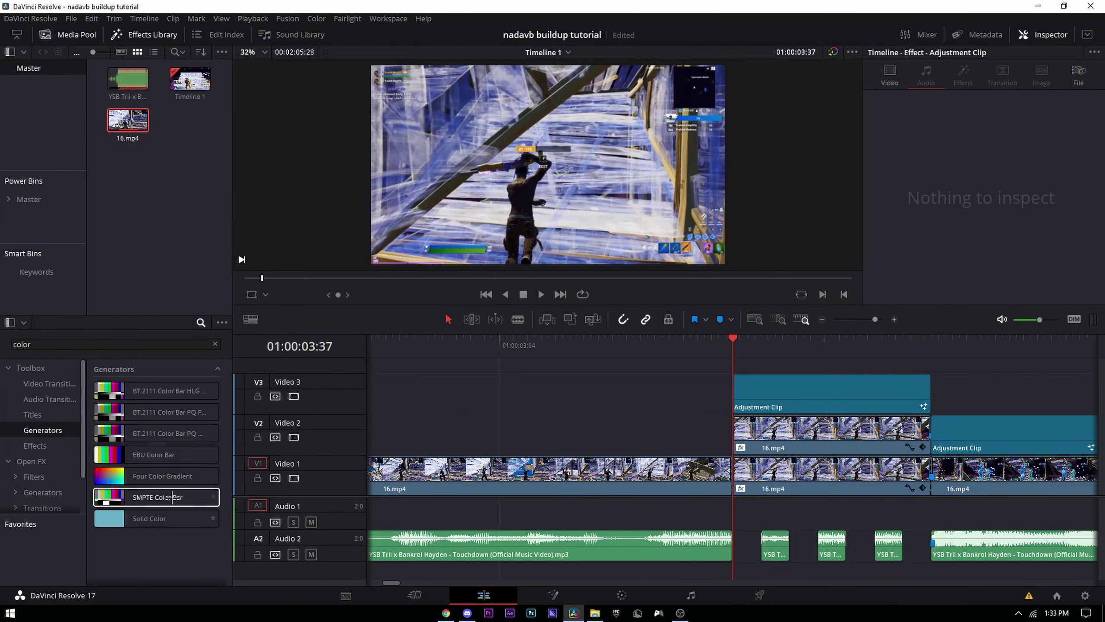
{"action": "left_click_drag", "start_coordinate": [162, 519], "coordinate": [734, 368]}
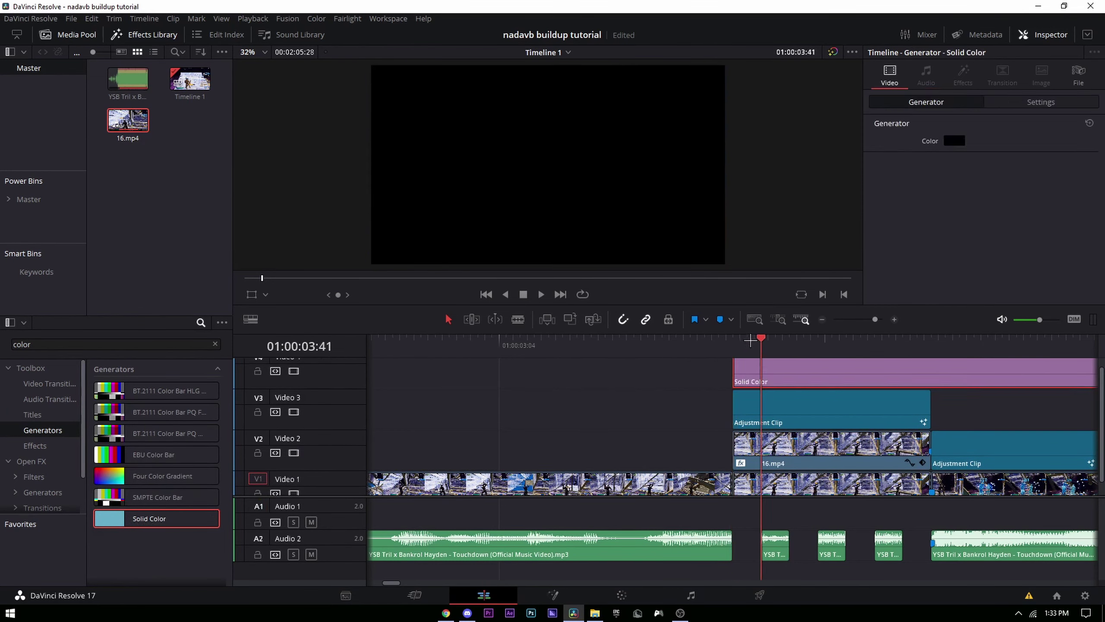
{"action": "key", "text": "ctrl+s"}
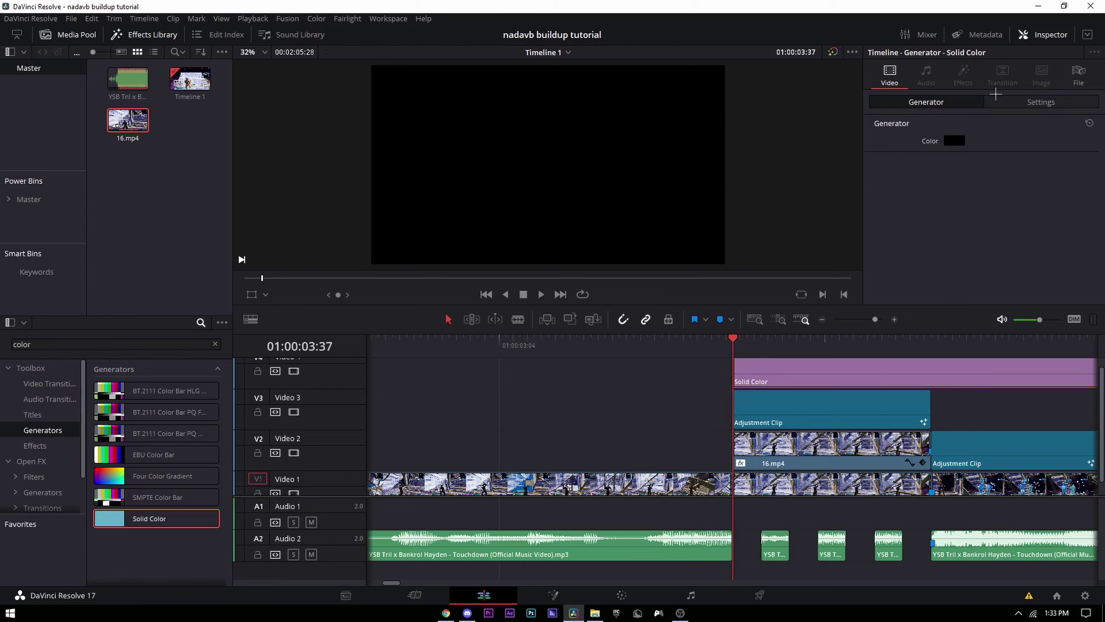
Split the Solid Color clip every four frames up to 01:00:04:05, in line with the music cuts, and remove the remainder
{"action": "left_click", "coordinate": [752, 339]}
{"action": "key", "text": "ctrl+b"}
{"action": "left_click", "coordinate": [819, 339]}
{"action": "left_click", "coordinate": [834, 367]}
{"action": "key", "text": "ctrl+b"}
{"action": "left_click", "coordinate": [861, 348]}
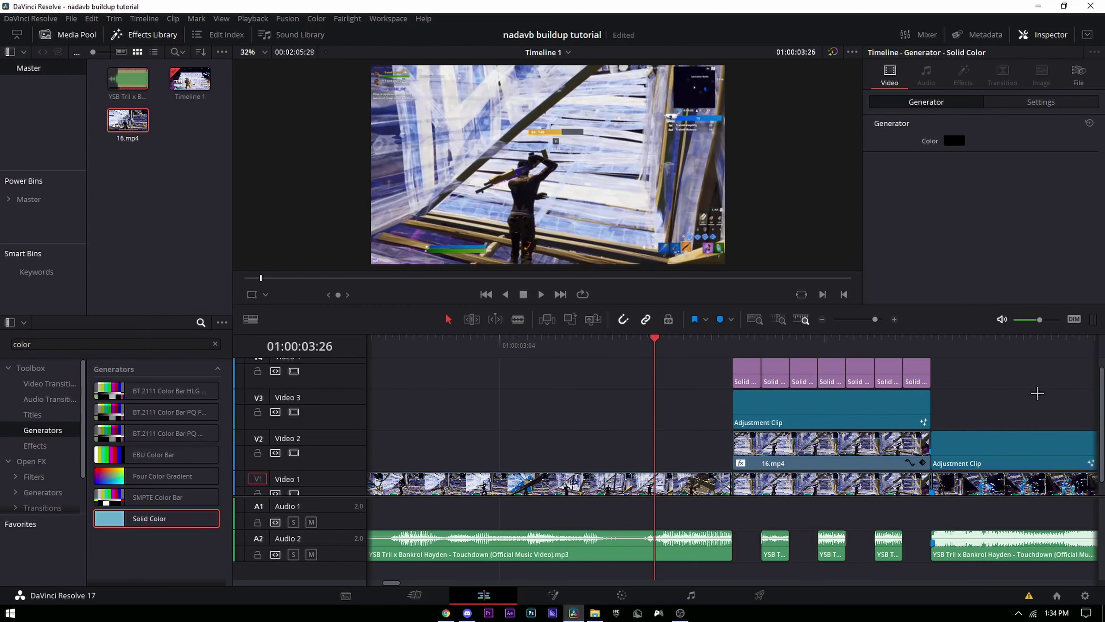
Delete the second, fourth and sixth Solid Color pieces above the remaining music pieces, and play back the flashes
{"action": "left_click", "coordinate": [655, 338]}
{"action": "left_click", "coordinate": [771, 358]}
{"action": "key", "text": "Down"}
{"action": "key", "text": "Down"}
{"action": "key", "text": "Delete"}
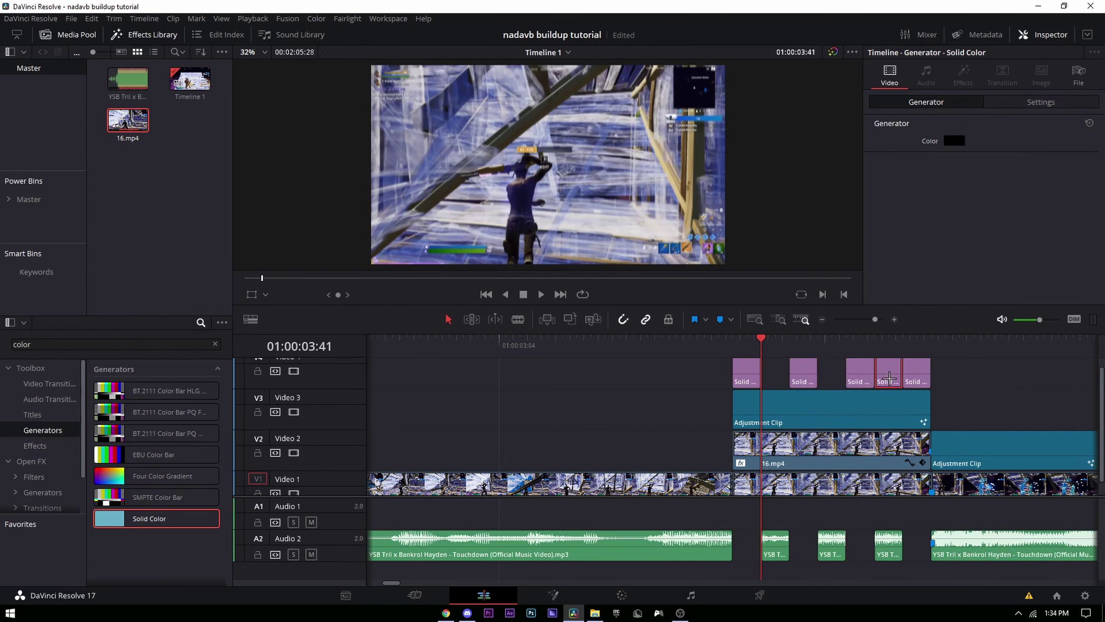
{"action": "key", "text": "space"}
{"action": "key", "text": "space"}
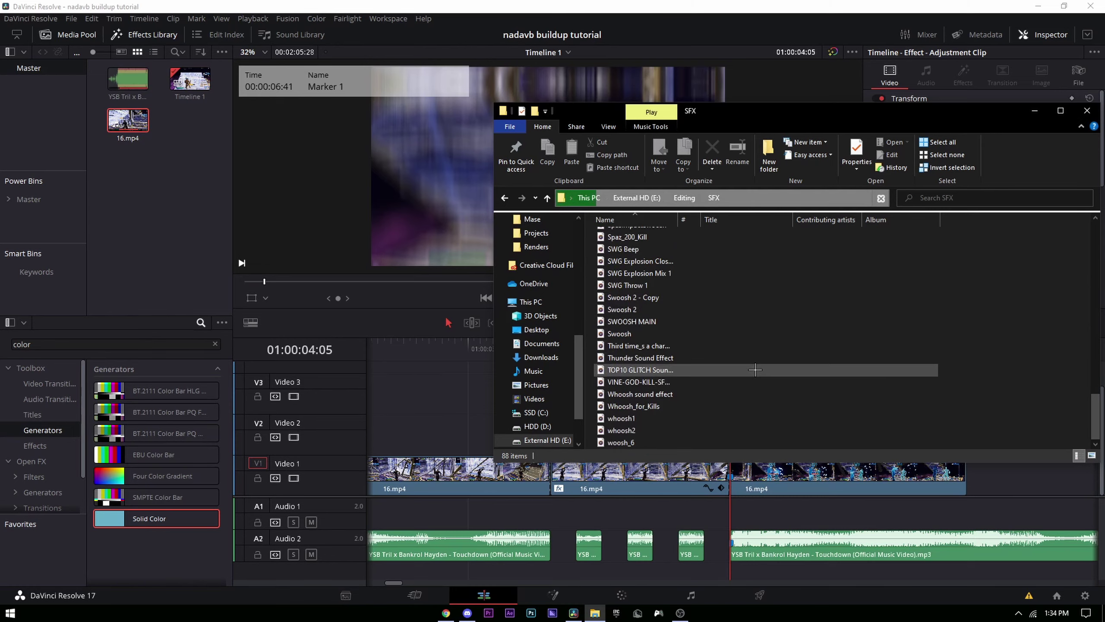
Add 200shieldpump.mp3 from the SFX folder to Audio 3 near the beat marker and shift it about one frame later
{"action": "scroll", "coordinate": [756, 370], "scroll_direction": "up", "scroll_amount": 3}
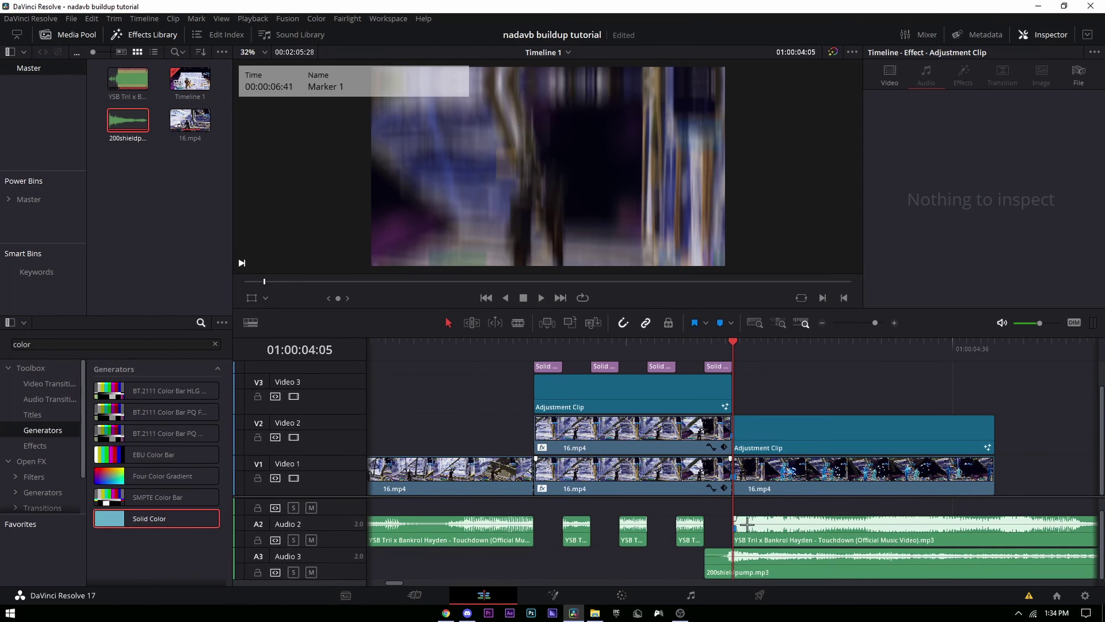
{"action": "left_click", "coordinate": [749, 567]}
{"action": "left_click_drag", "start_coordinate": [747, 566], "coordinate": [755, 560]}
{"action": "left_click", "coordinate": [829, 403]}
Play back the buildup and beat with the sound effect
{"action": "key", "text": "space"}
{"action": "key", "text": "space"}
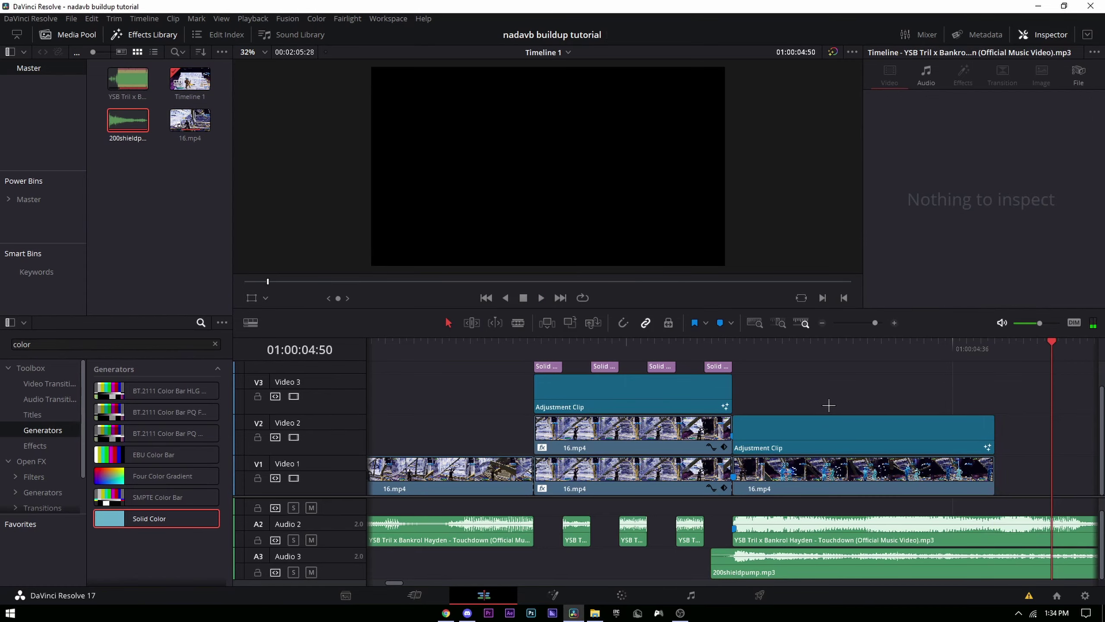
{"action": "scroll", "coordinate": [818, 402], "scroll_direction": "up", "scroll_amount": 1}
{"action": "scroll", "coordinate": [517, 451], "scroll_direction": "down", "scroll_amount": 1}
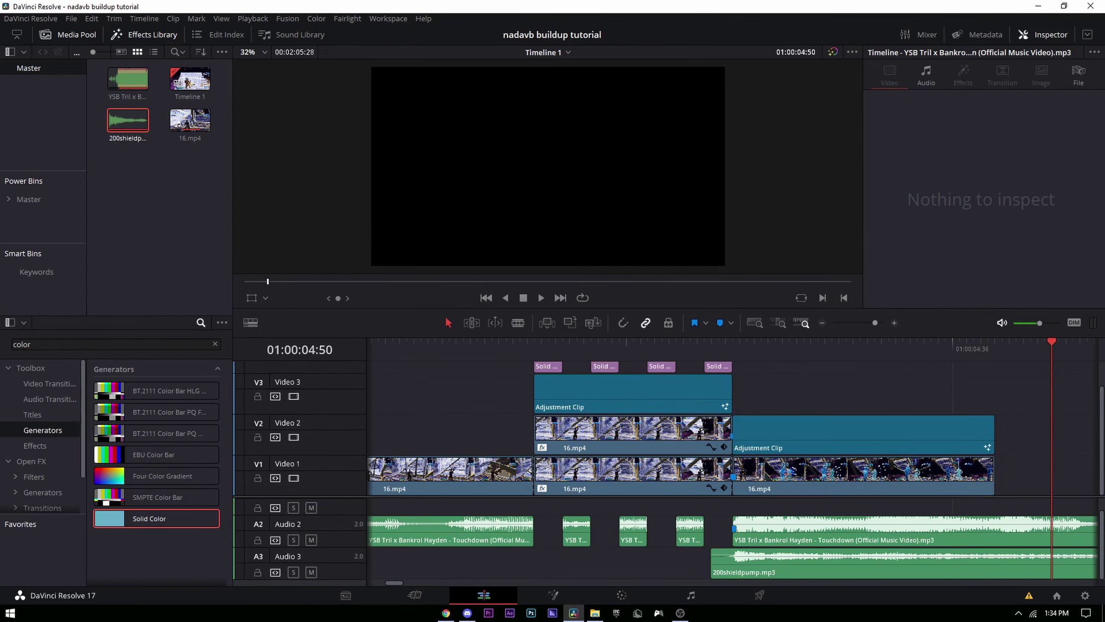